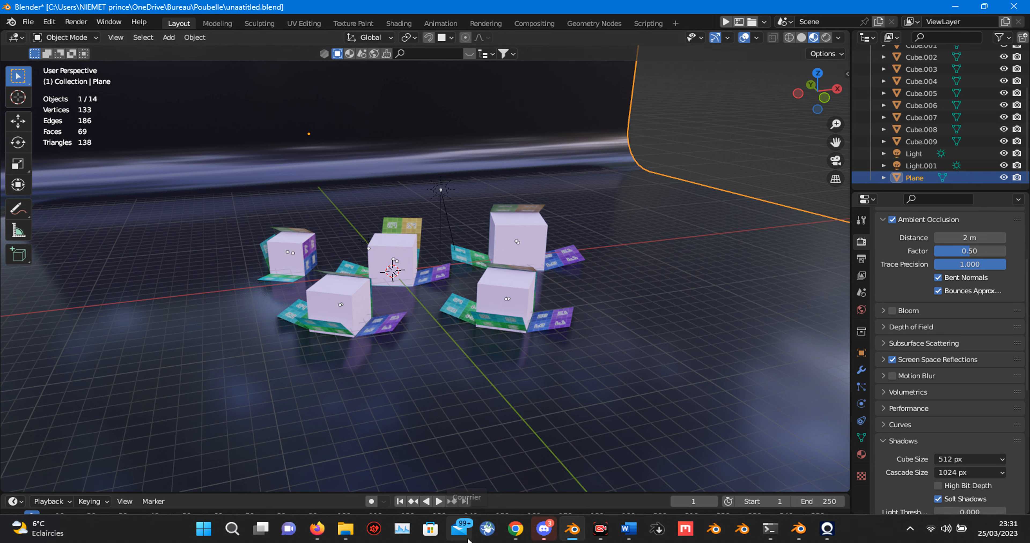
- Switch to the Word outline on unwrapping primitives and highlight the list entries "Une sphère" and "Une ico sphère"
{"action": "mouse_move", "coordinate": [624, 531]}
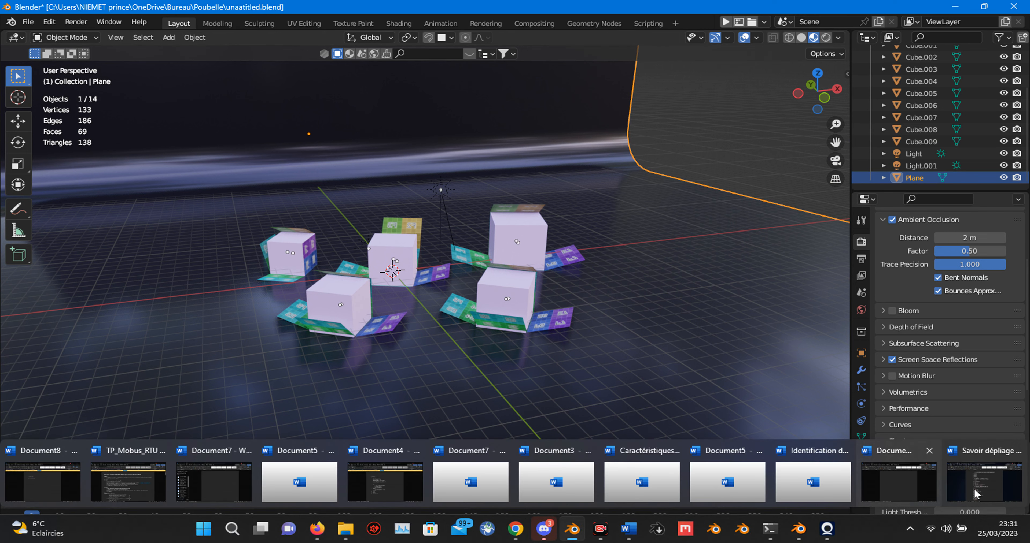
{"action": "key", "text": "alt+Tab"}
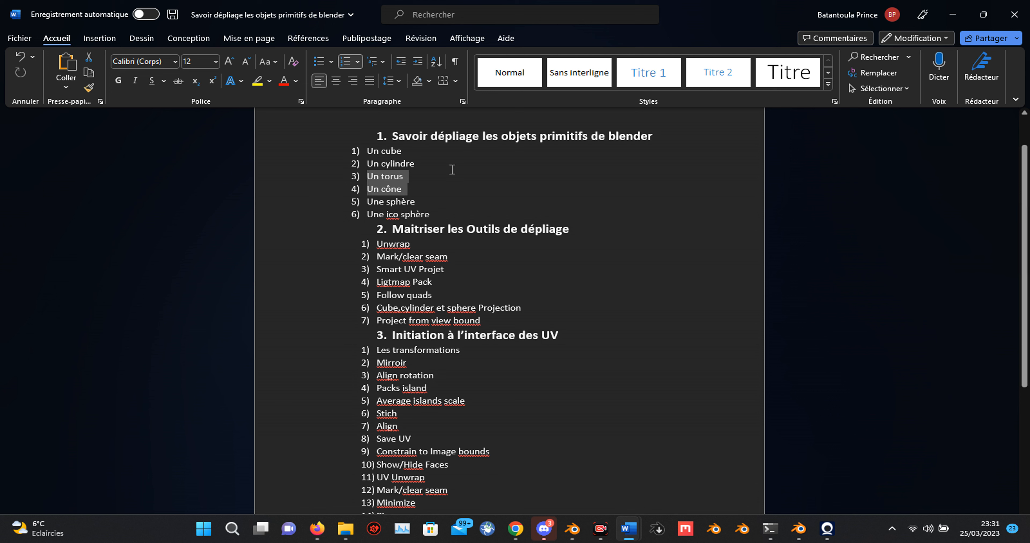
{"action": "left_click", "coordinate": [424, 200]}
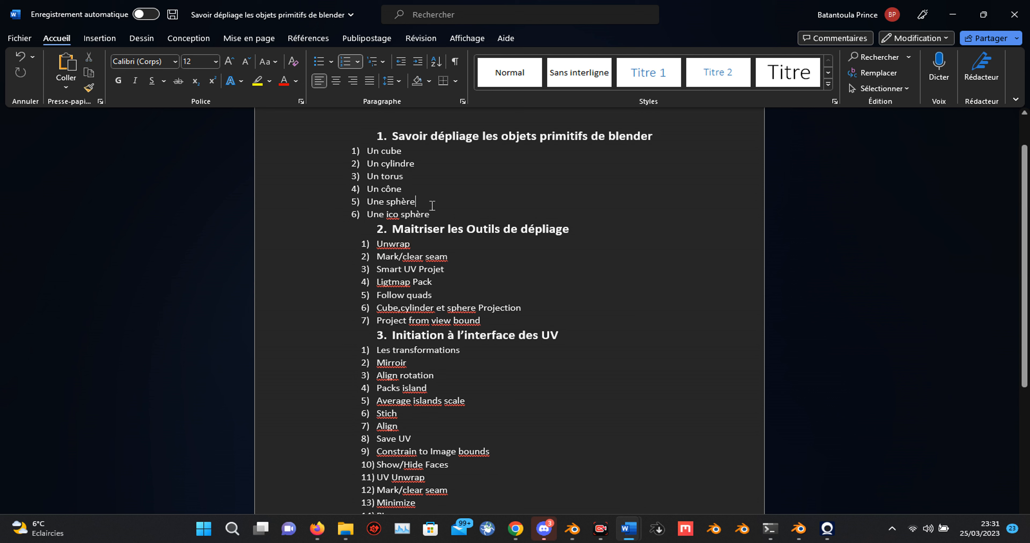
{"action": "left_click_drag", "start_coordinate": [435, 215], "coordinate": [368, 201]}
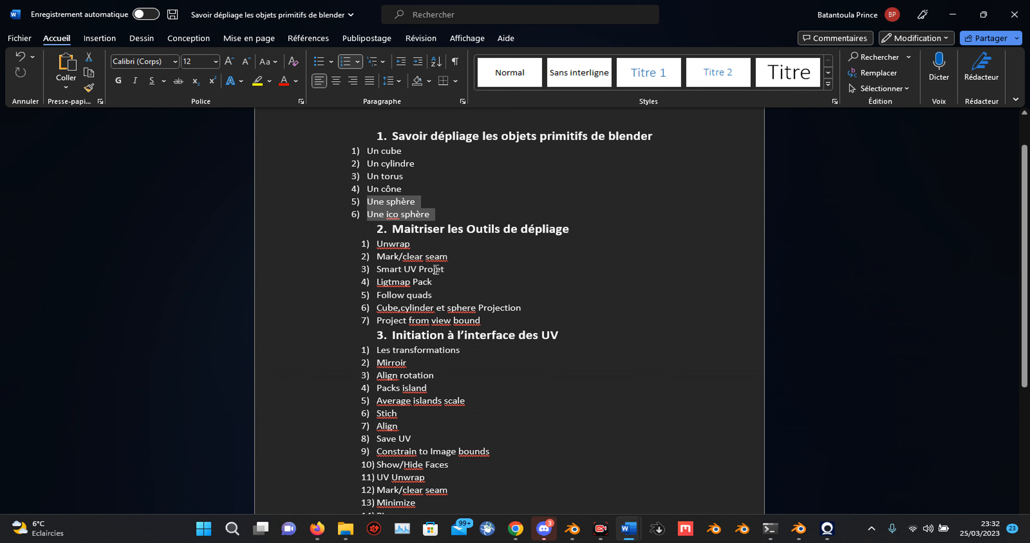
{"action": "left_click", "coordinate": [205, 529]}
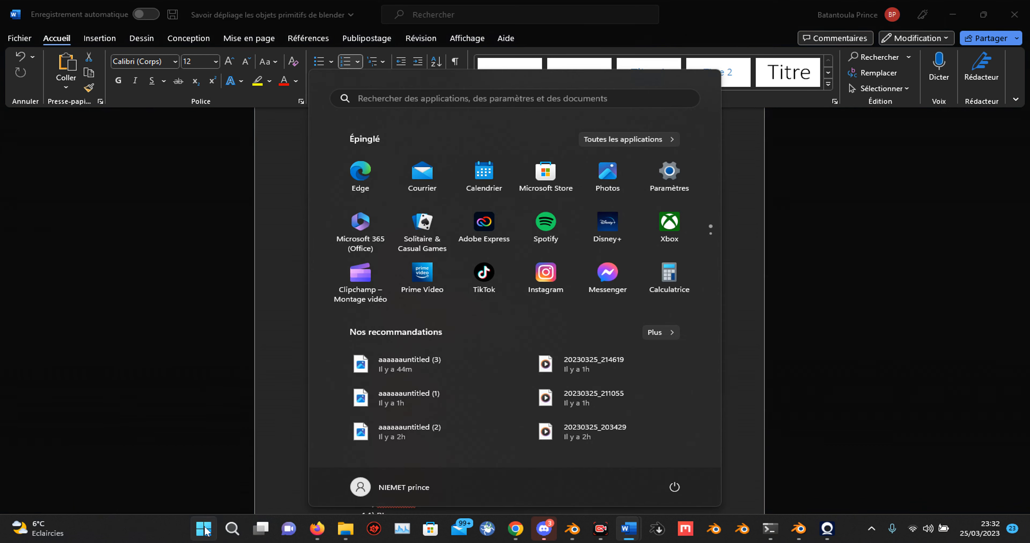
{"action": "left_click", "coordinate": [205, 529]}
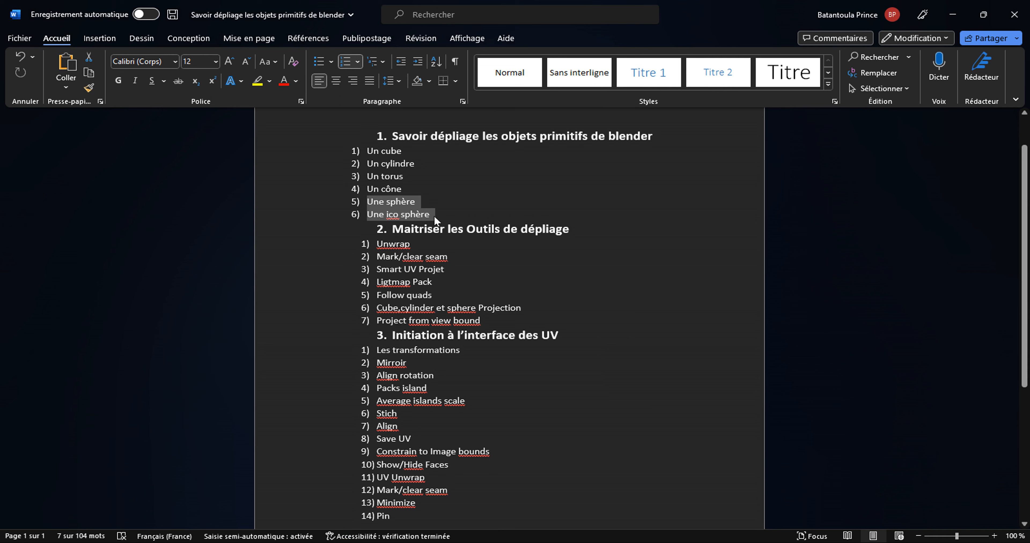
- Return to Blender and replace the current scene with a new file containing the default cube
{"action": "left_click", "coordinate": [957, 15]}
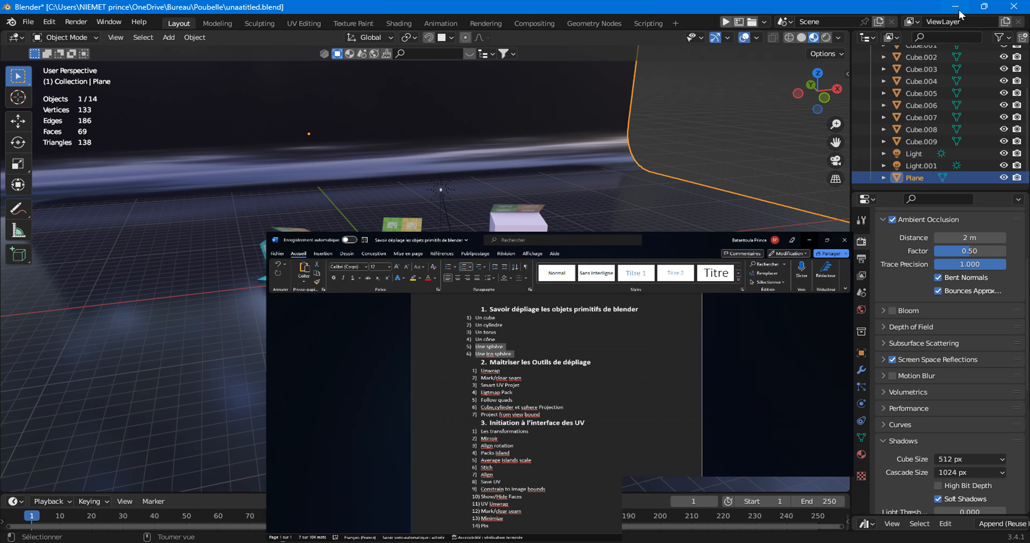
{"action": "middle_click_drag", "start_coordinate": [394, 245], "coordinate": [264, 165]}
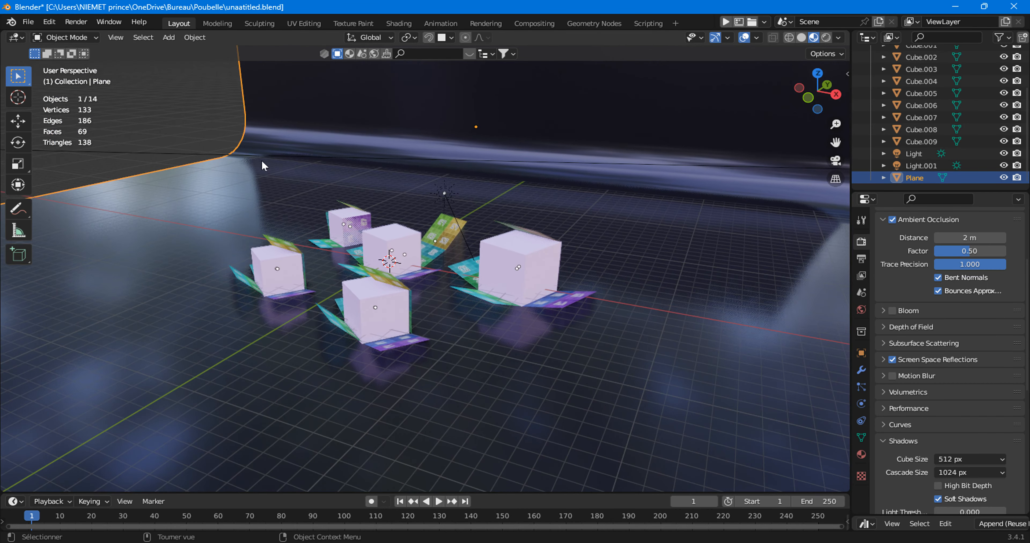
{"action": "key", "text": "ctrl+n"}
{"action": "left_click", "coordinate": [376, 212]}
{"action": "left_click", "coordinate": [517, 300]}
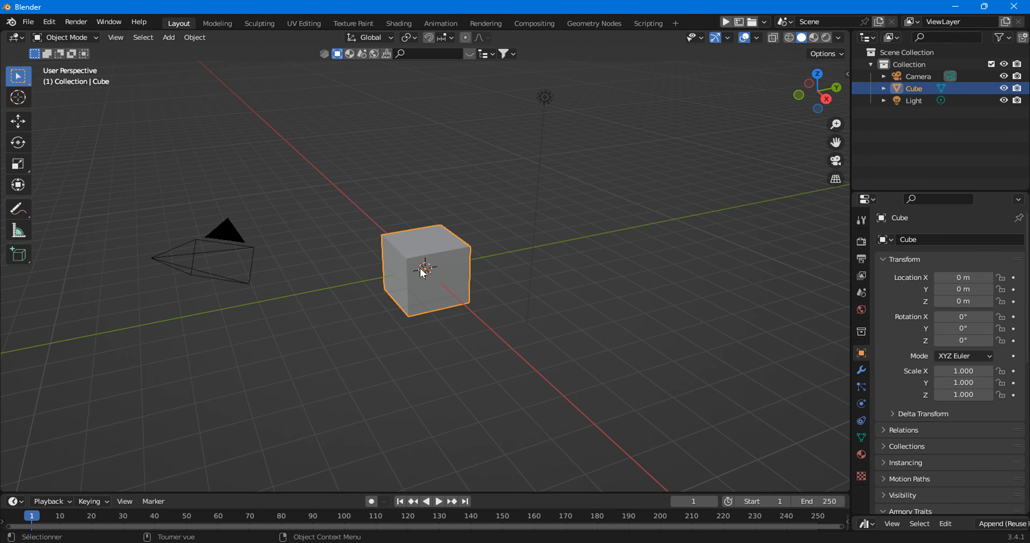
- View the default cube's UV layout in the UV Editing workspace and return to the Layout workspace
{"action": "middle_click_drag", "start_coordinate": [426, 264], "coordinate": [391, 249]}
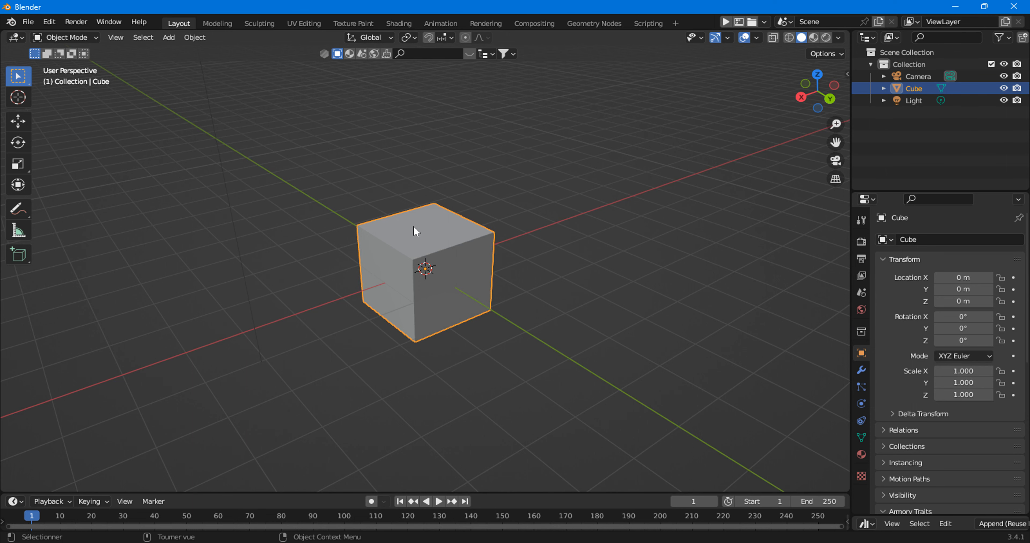
{"action": "left_click", "coordinate": [311, 23]}
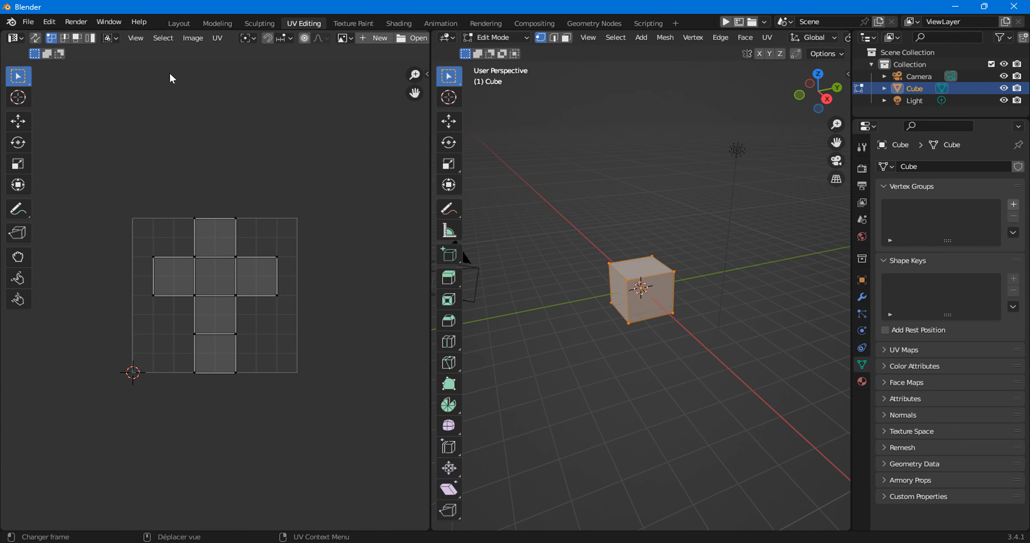
{"action": "left_click", "coordinate": [179, 23]}
- Delete the default cube and add a UV sphere at the scene origin
{"action": "right_click", "coordinate": [384, 216]}
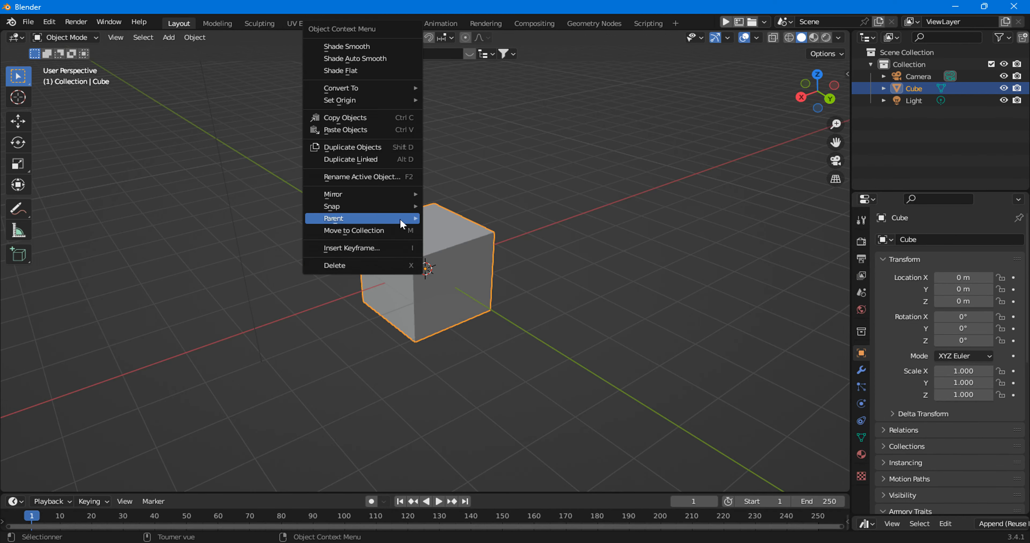
{"action": "left_click", "coordinate": [398, 264]}
{"action": "left_click", "coordinate": [175, 39]}
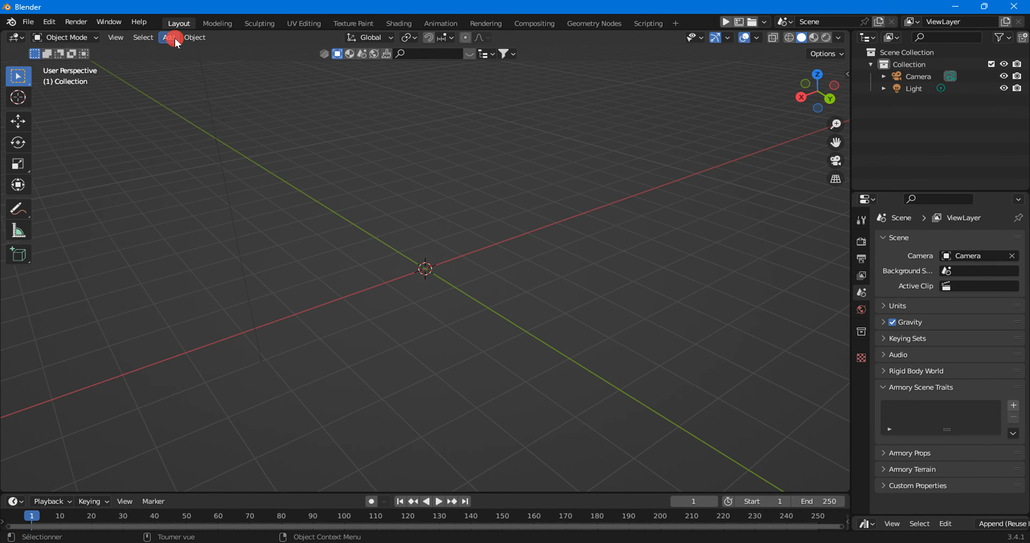
{"action": "mouse_move", "coordinate": [176, 52]}
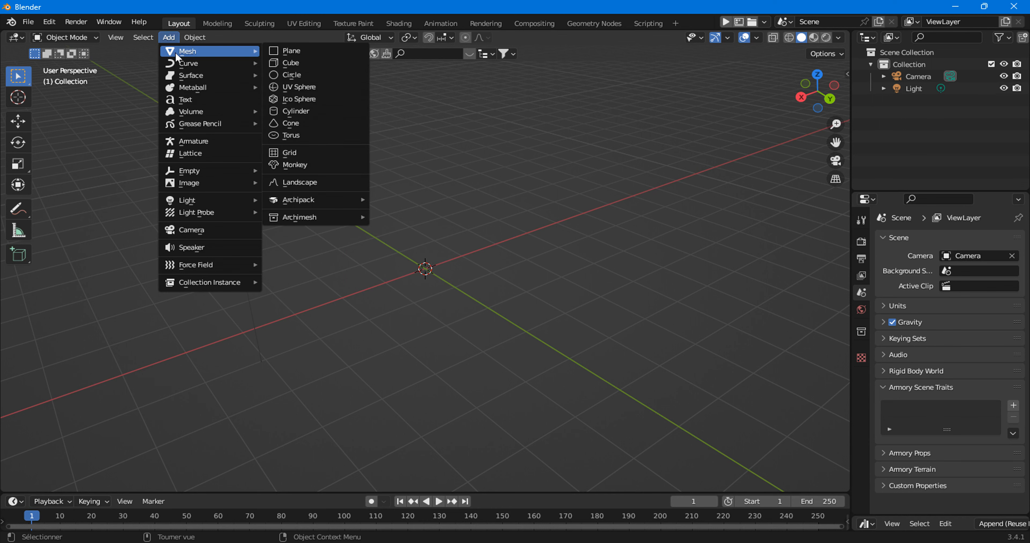
{"action": "left_click", "coordinate": [296, 87]}
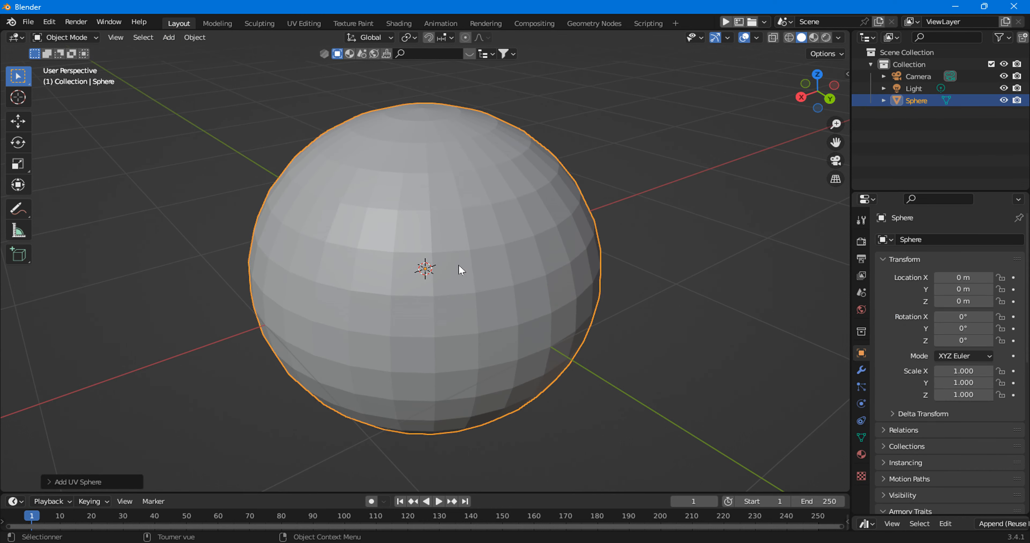
{"action": "scroll", "coordinate": [459, 265], "scroll_direction": "down", "scroll_amount": 2}
{"action": "middle_click_drag", "start_coordinate": [492, 291], "coordinate": [491, 282]}
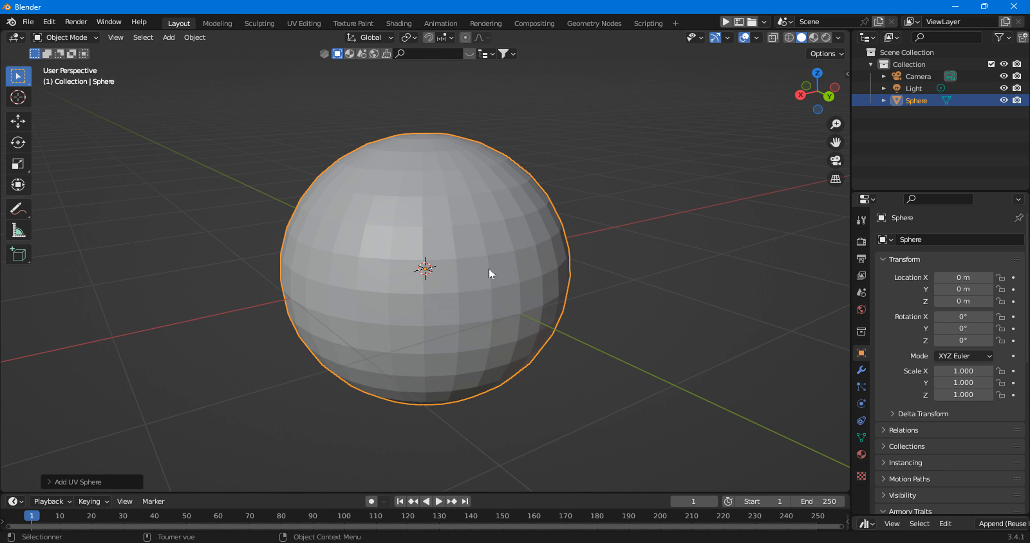
- Display the sphere in wireframe shading with X-ray turned off and inspect its edge loops around the pole
{"action": "left_click", "coordinate": [789, 38]}
{"action": "middle_click_drag", "start_coordinate": [527, 135], "coordinate": [510, 174]}
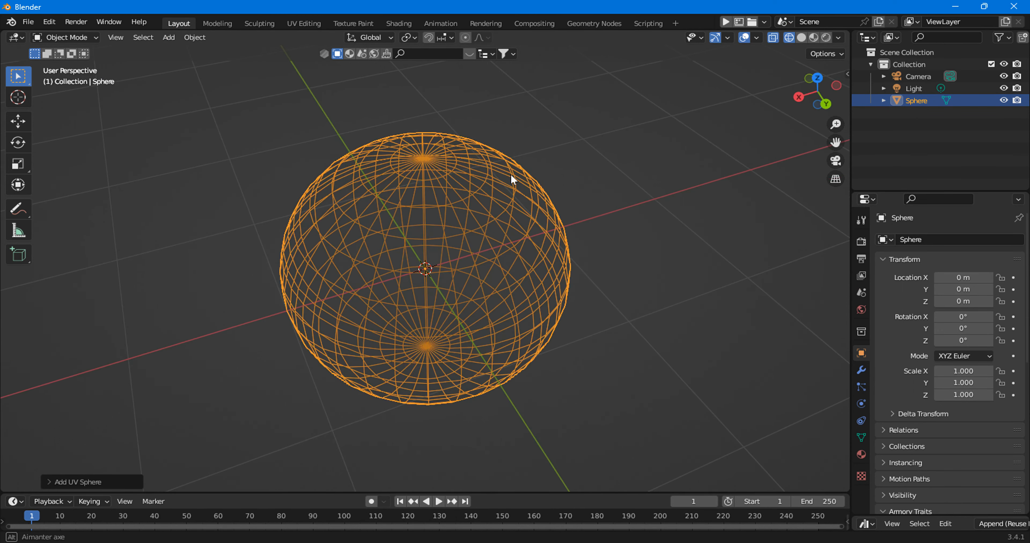
{"action": "left_click", "coordinate": [772, 38]}
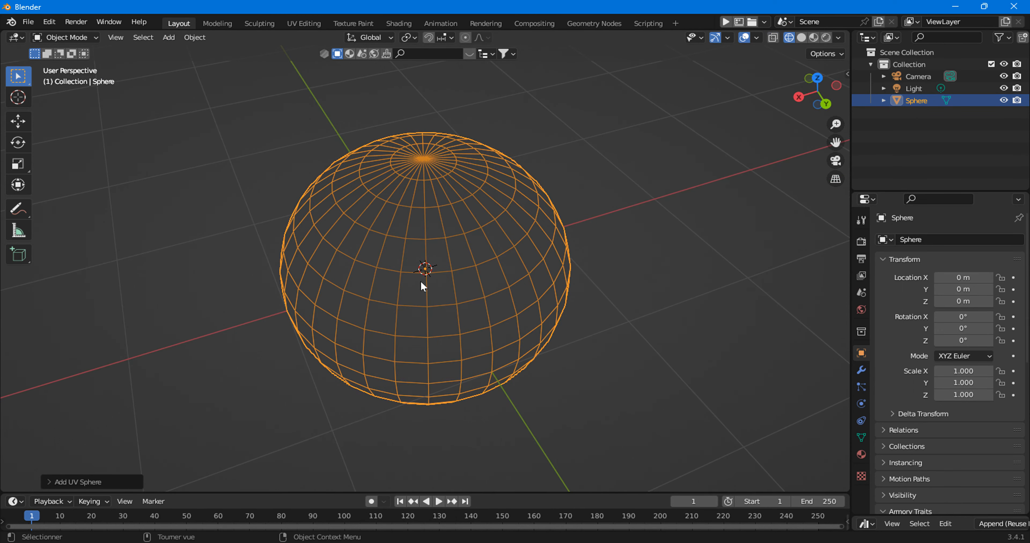
{"action": "middle_click_drag", "start_coordinate": [435, 203], "coordinate": [427, 229]}
{"action": "scroll", "coordinate": [427, 222], "scroll_direction": "up", "scroll_amount": 3}
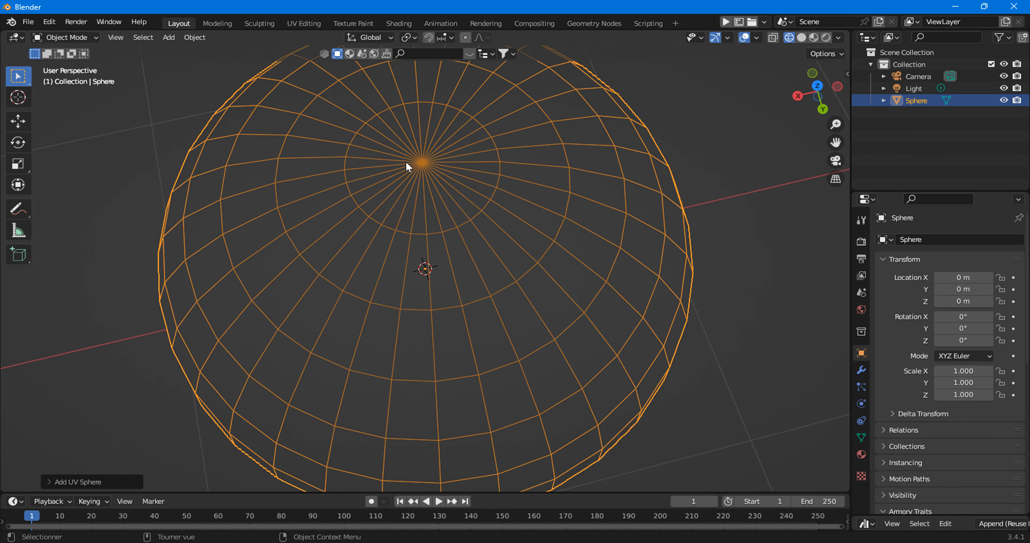
{"action": "scroll", "coordinate": [406, 162], "scroll_direction": "down", "scroll_amount": 4}
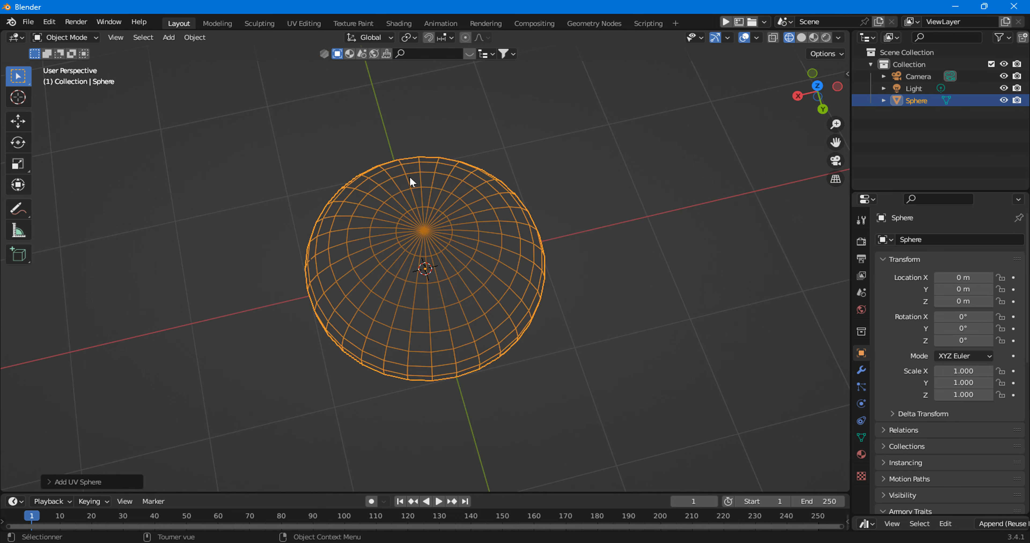
{"action": "middle_click_drag", "start_coordinate": [445, 267], "coordinate": [416, 176]}
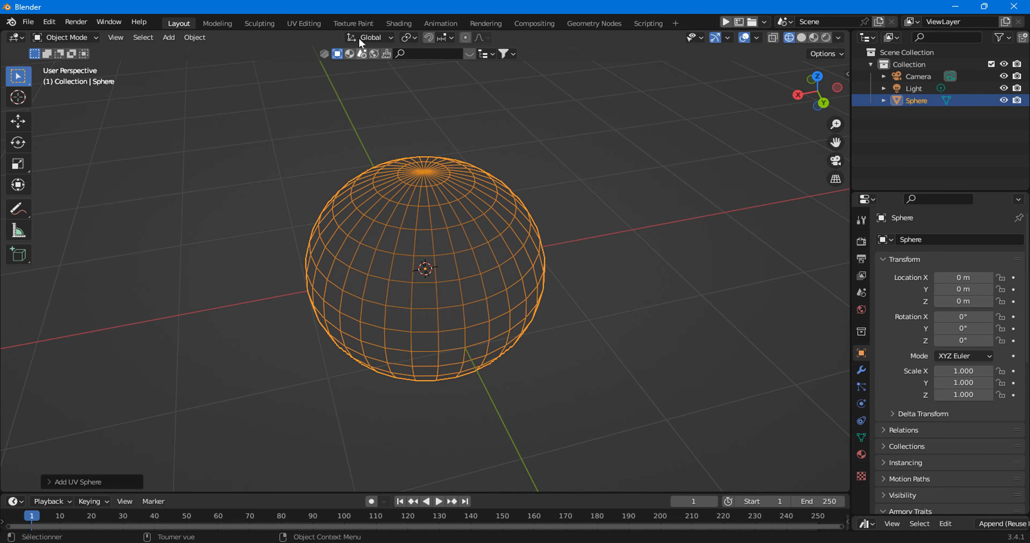
- Examine the UV sphere's default UV layout in the UV Editing workspace, comparing it with the wireframe in the Layout workspace
{"action": "left_click", "coordinate": [304, 23]}
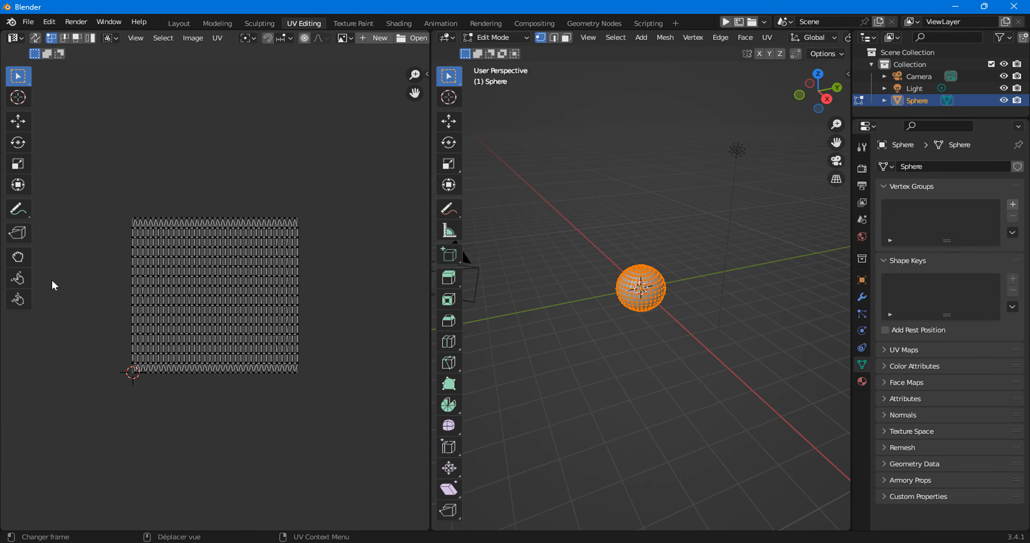
{"action": "scroll", "coordinate": [246, 298], "scroll_direction": "up", "scroll_amount": 5}
{"action": "scroll", "coordinate": [249, 241], "scroll_direction": "down", "scroll_amount": 4}
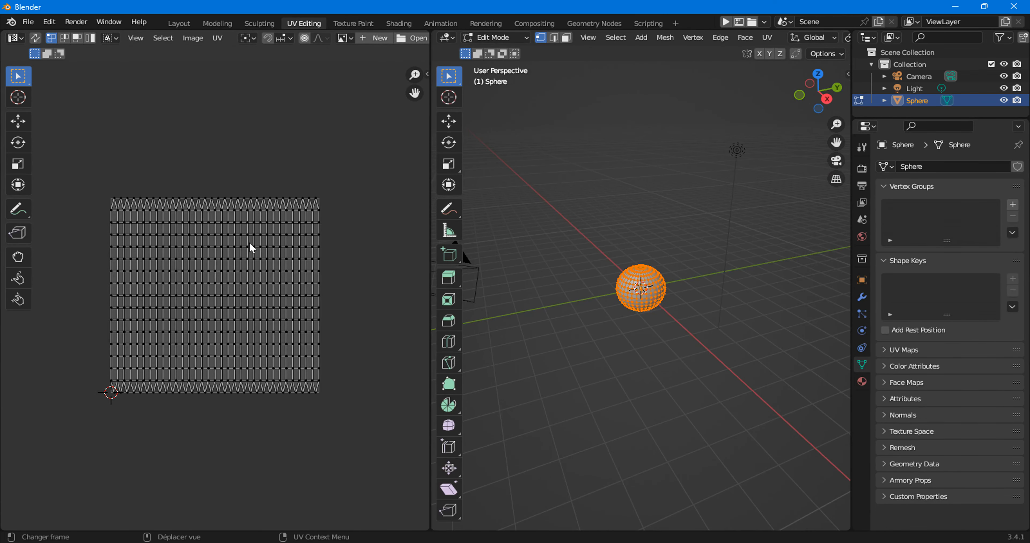
{"action": "scroll", "coordinate": [219, 244], "scroll_direction": "up", "scroll_amount": 2}
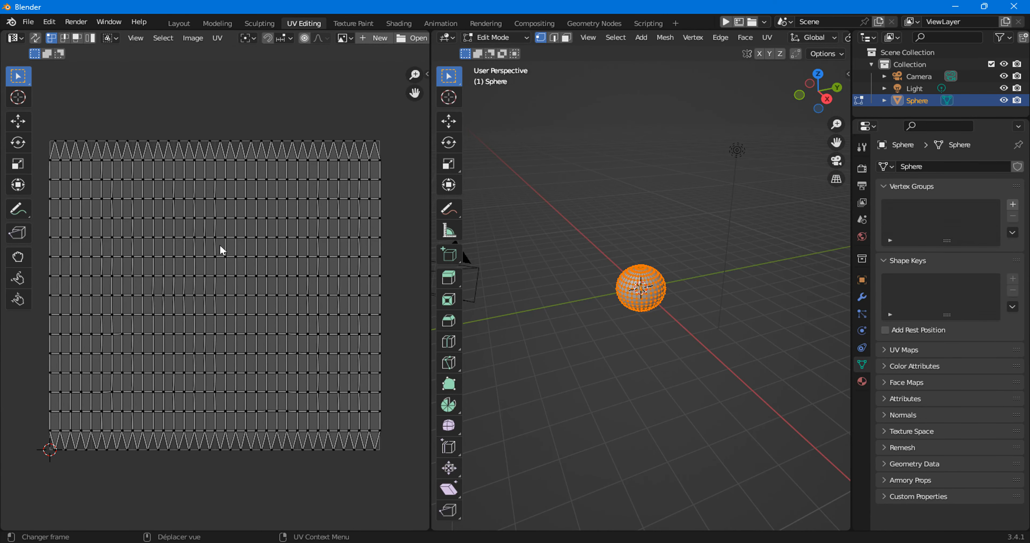
{"action": "left_click", "coordinate": [179, 23]}
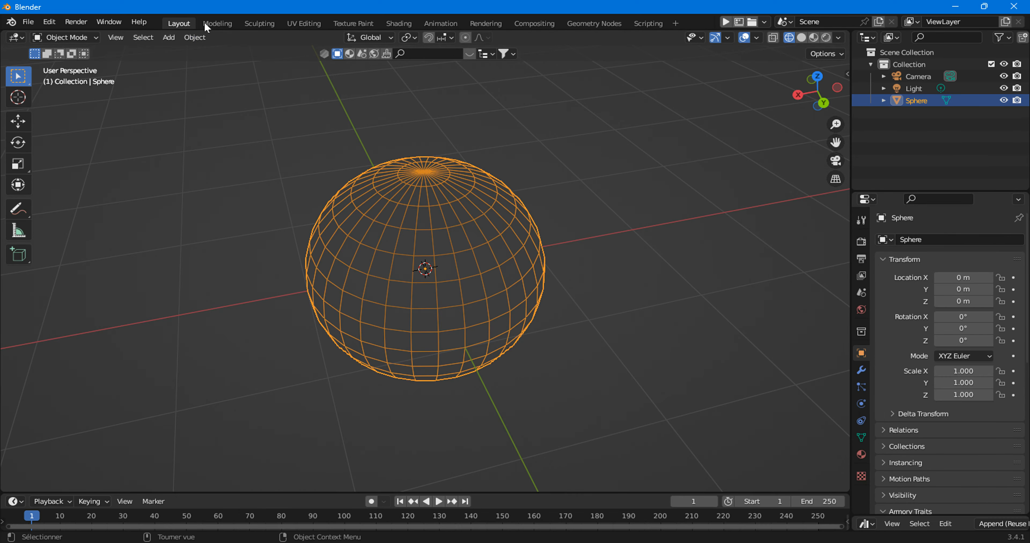
{"action": "left_click", "coordinate": [297, 23]}
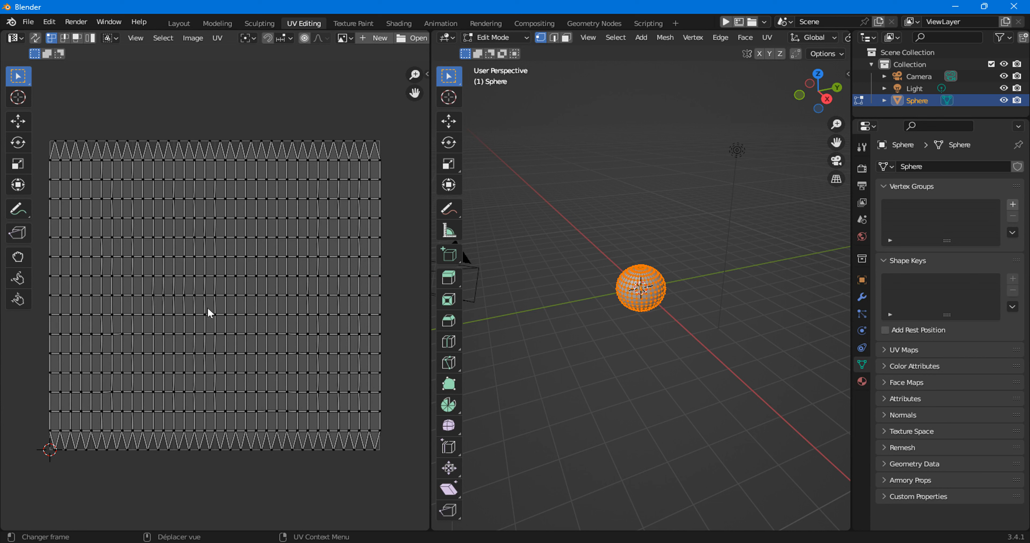
{"action": "left_click", "coordinate": [178, 23]}
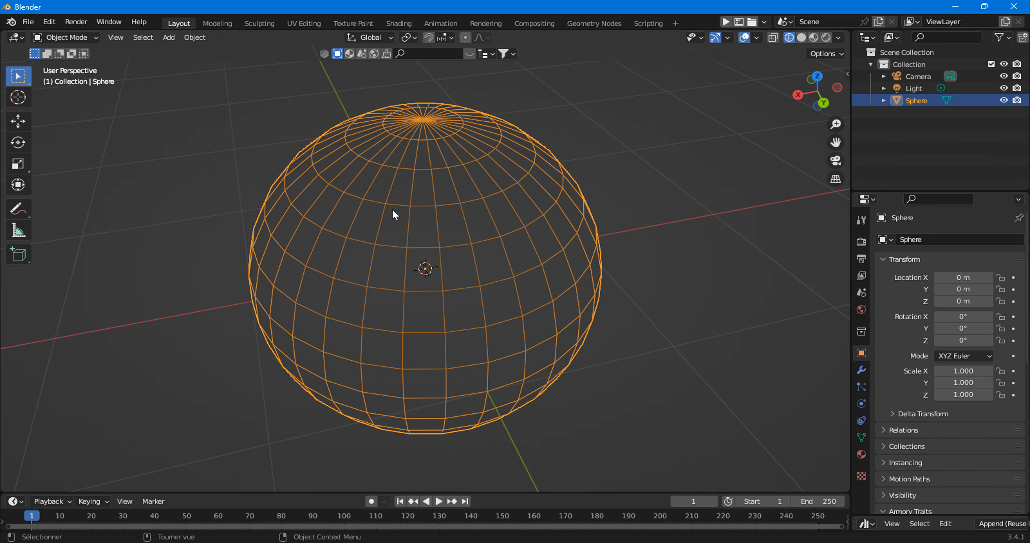
- Draw a freehand arch-shaped annotation beside the sphere, erase it and go back to the Select Box tool
{"action": "mouse_move", "coordinate": [393, 214]}
{"action": "middle_mouse_down"}
{"action": "mouse_move", "coordinate": [386, 250]}
{"action": "mouse_move", "coordinate": [356, 257]}
{"action": "middle_mouse_up"}
{"action": "scroll", "coordinate": [356, 257], "scroll_direction": "down", "scroll_amount": 2}
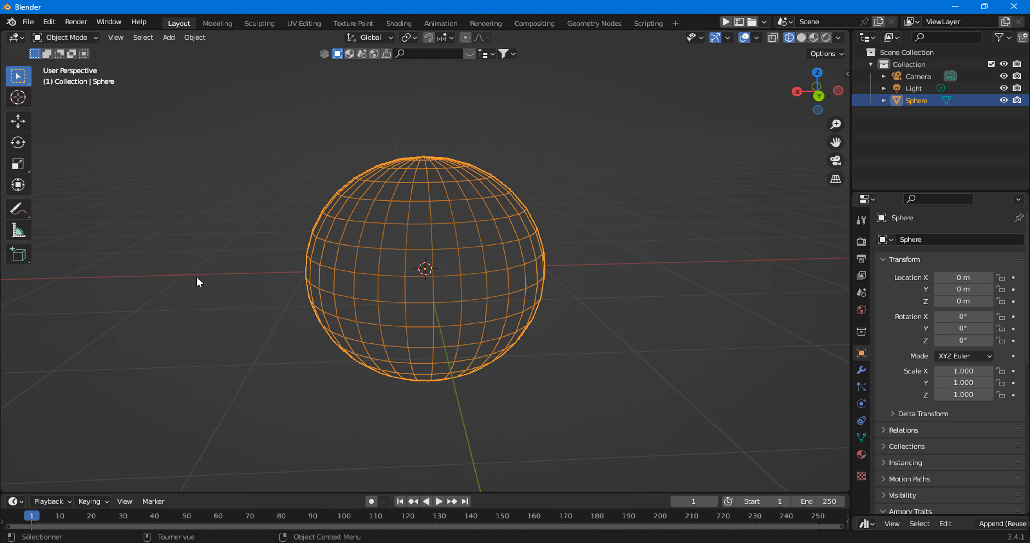
{"action": "left_click", "coordinate": [19, 212]}
{"action": "left_click", "coordinate": [73, 273]}
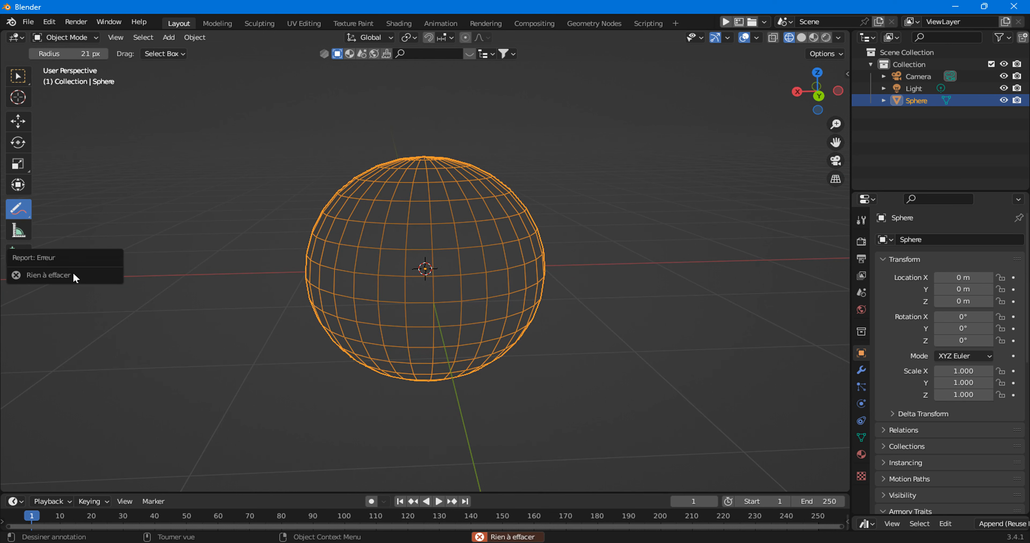
{"action": "left_click_drag", "start_coordinate": [24, 209], "coordinate": [56, 206]}
{"action": "left_click", "coordinate": [56, 209]}
{"action": "mouse_move", "coordinate": [95, 273]}
{"action": "left_mouse_down"}
{"action": "mouse_move", "coordinate": [93, 188]}
{"action": "mouse_move", "coordinate": [134, 193]}
{"action": "mouse_move", "coordinate": [140, 263]}
{"action": "left_mouse_up"}
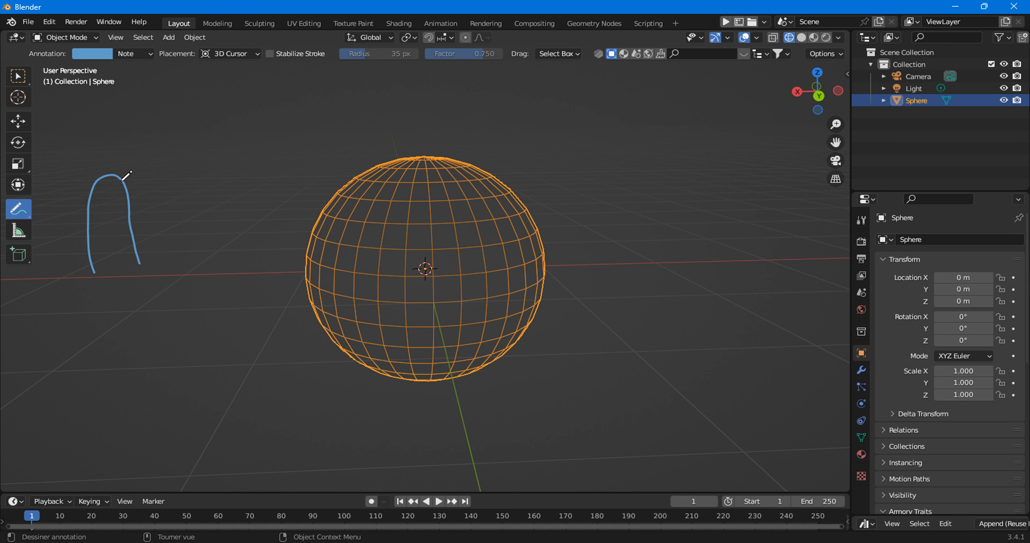
{"action": "mouse_move", "coordinate": [17, 215]}
{"action": "left_mouse_down"}
{"action": "mouse_move", "coordinate": [84, 260]}
{"action": "mouse_move", "coordinate": [92, 280]}
{"action": "mouse_move", "coordinate": [94, 183]}
{"action": "mouse_move", "coordinate": [139, 255]}
{"action": "left_mouse_up"}
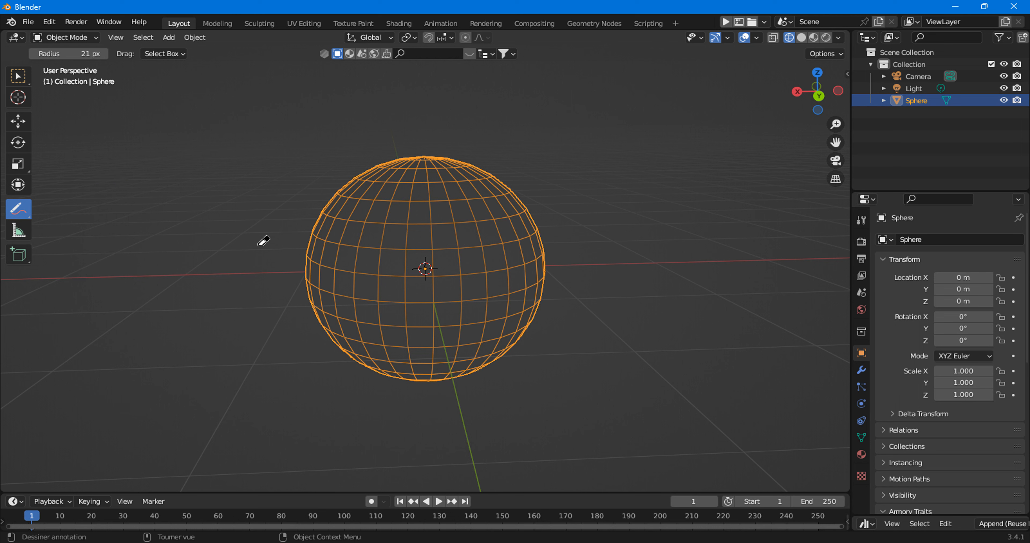
{"action": "left_click", "coordinate": [22, 84]}
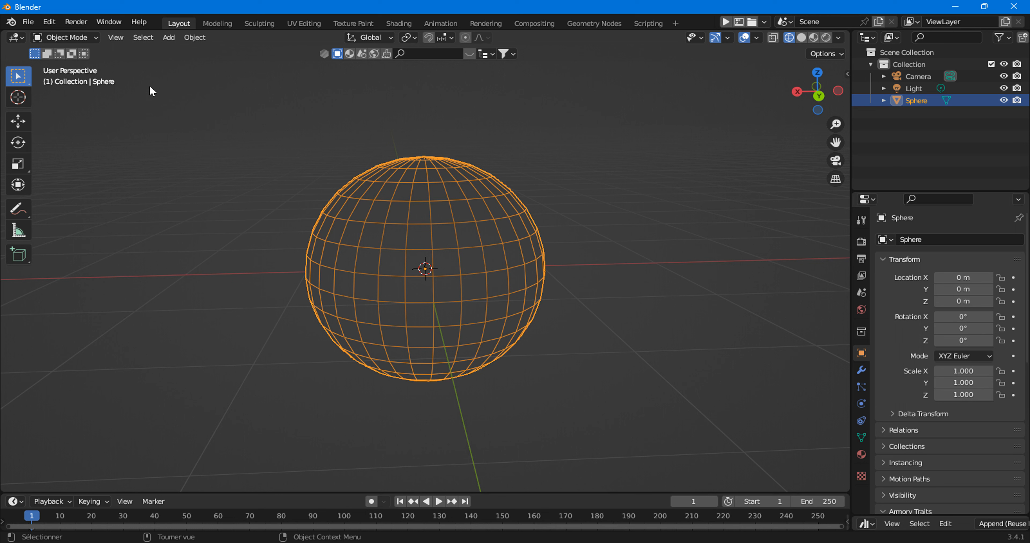
- Open the sphere in the UV Editing workspace and compare its mesh faces closely with the UV layout
{"action": "middle_click_drag", "start_coordinate": [445, 205], "coordinate": [435, 227]}
{"action": "scroll", "coordinate": [436, 227], "scroll_direction": "down", "scroll_amount": 1}
{"action": "left_click", "coordinate": [303, 23]}
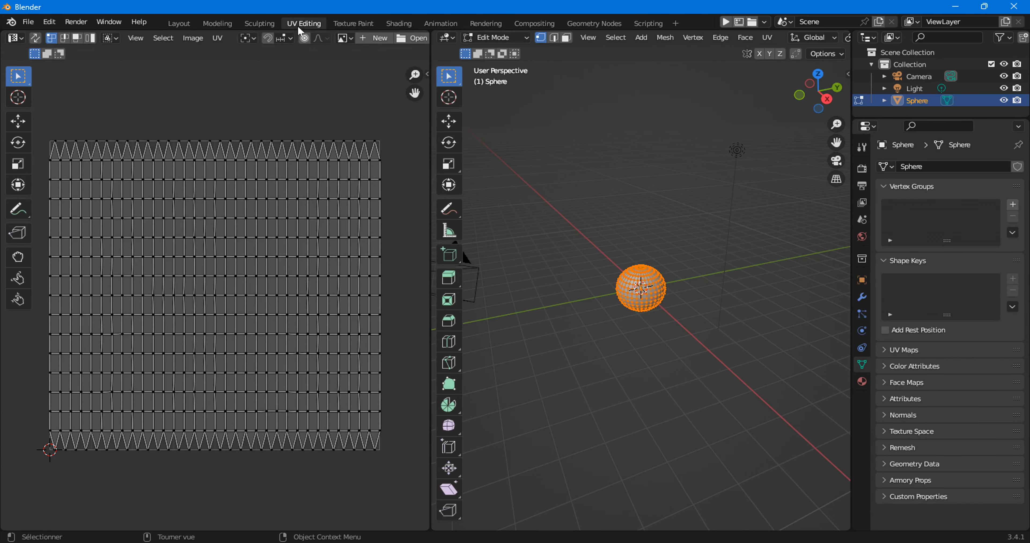
{"action": "scroll", "coordinate": [607, 295], "scroll_direction": "up", "scroll_amount": 8}
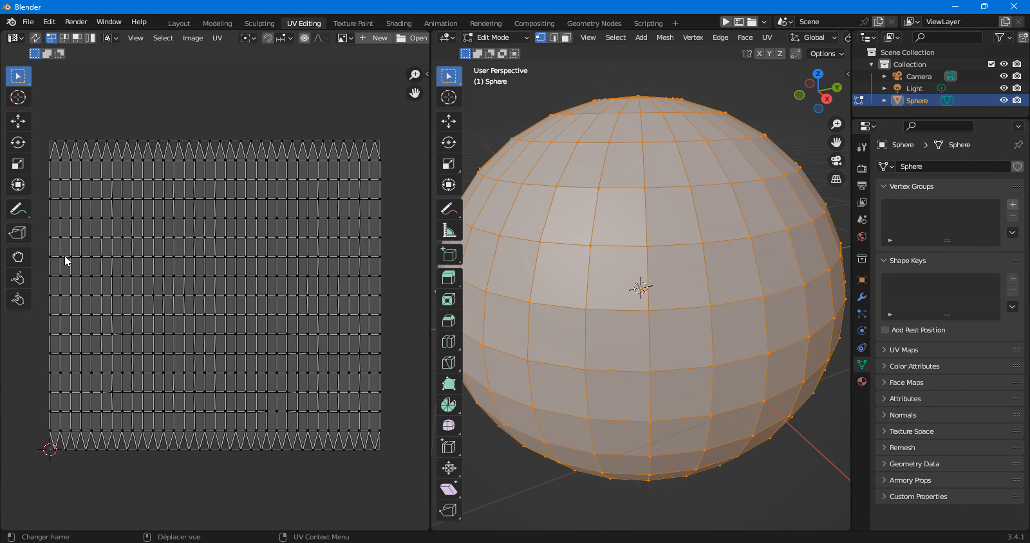
{"action": "scroll", "coordinate": [235, 336], "scroll_direction": "down", "scroll_amount": 2}
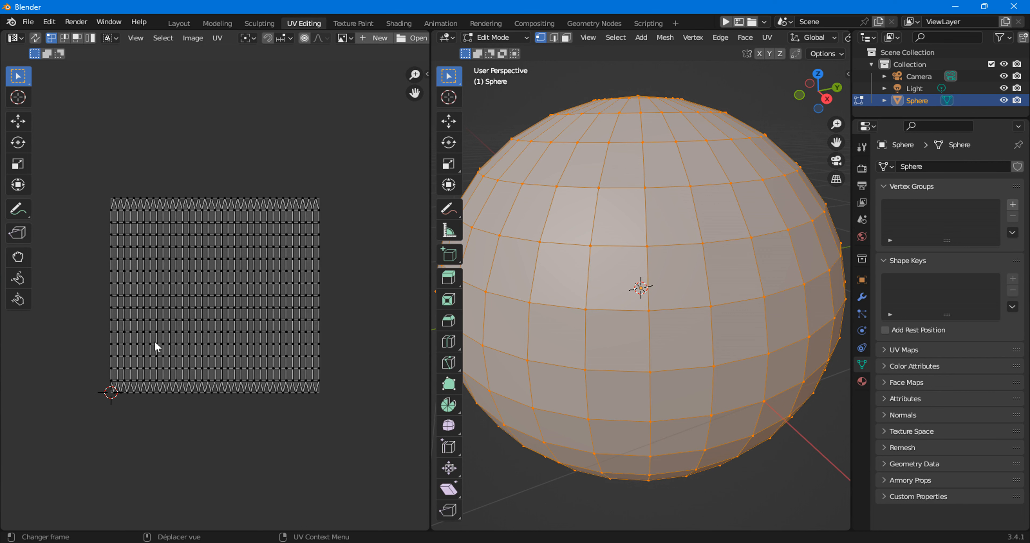
- Show the 3D viewport's sidebar and open the Shortcut VUr settings
{"action": "scroll", "coordinate": [193, 291], "scroll_direction": "up", "scroll_amount": 1}
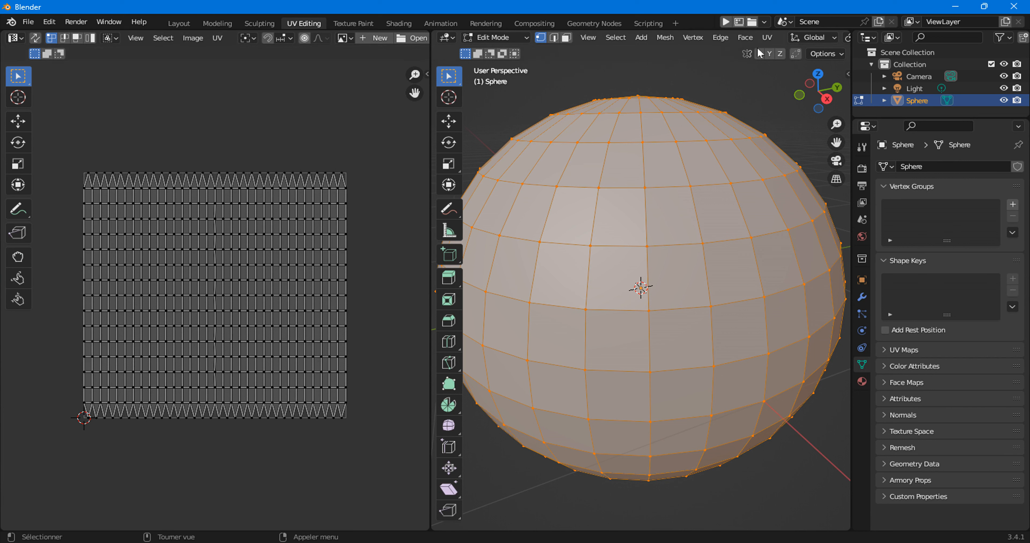
{"action": "left_click", "coordinate": [768, 38]}
{"action": "left_click", "coordinate": [622, 42]}
{"action": "left_click", "coordinate": [623, 52]}
{"action": "left_click_drag", "start_coordinate": [852, 72], "coordinate": [853, 71]}
{"action": "left_click", "coordinate": [850, 73]}
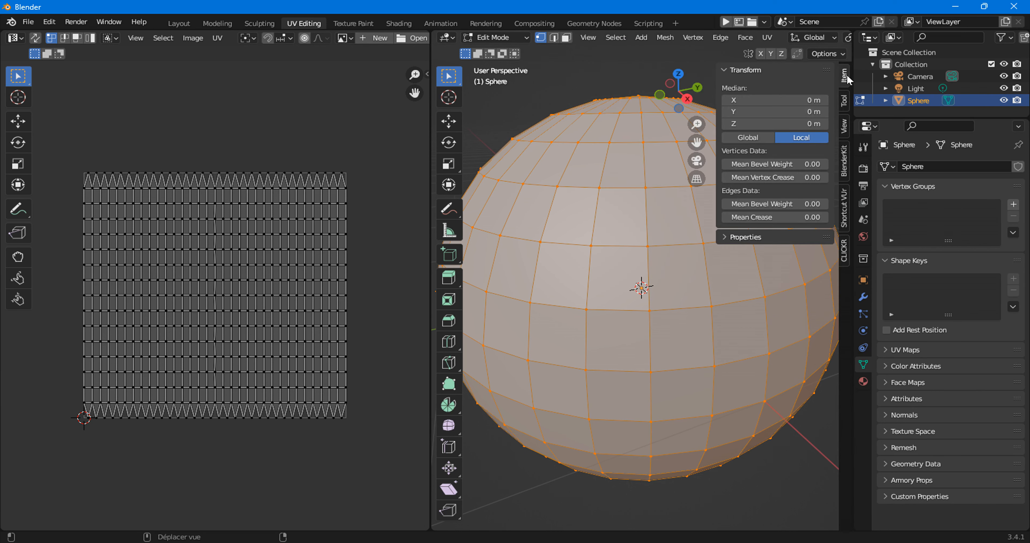
{"action": "left_click", "coordinate": [844, 198]}
- Return to the Layout workspace, put the sphere in Edit Mode with face selection, and deselect all faces
{"action": "left_click", "coordinate": [178, 23]}
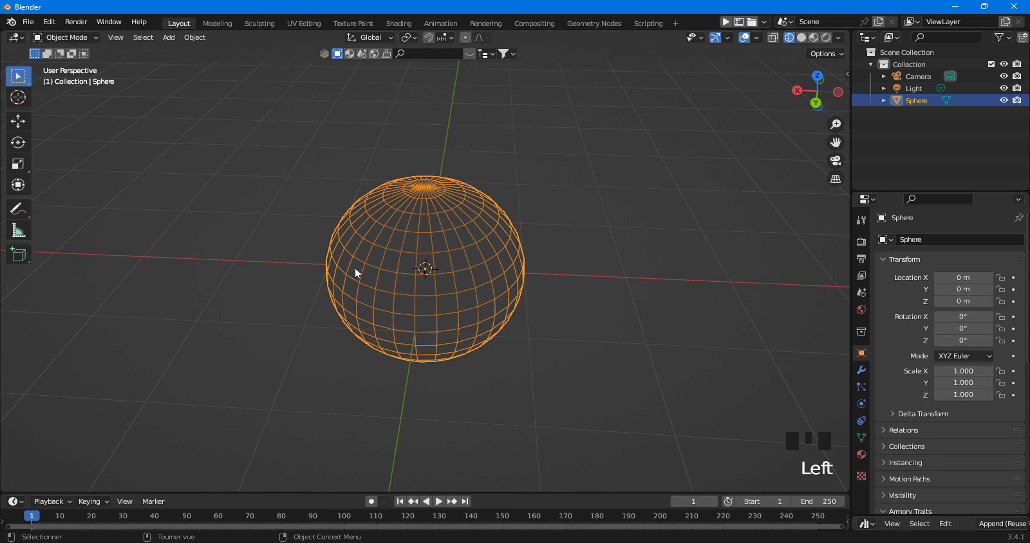
{"action": "left_click", "coordinate": [86, 37]}
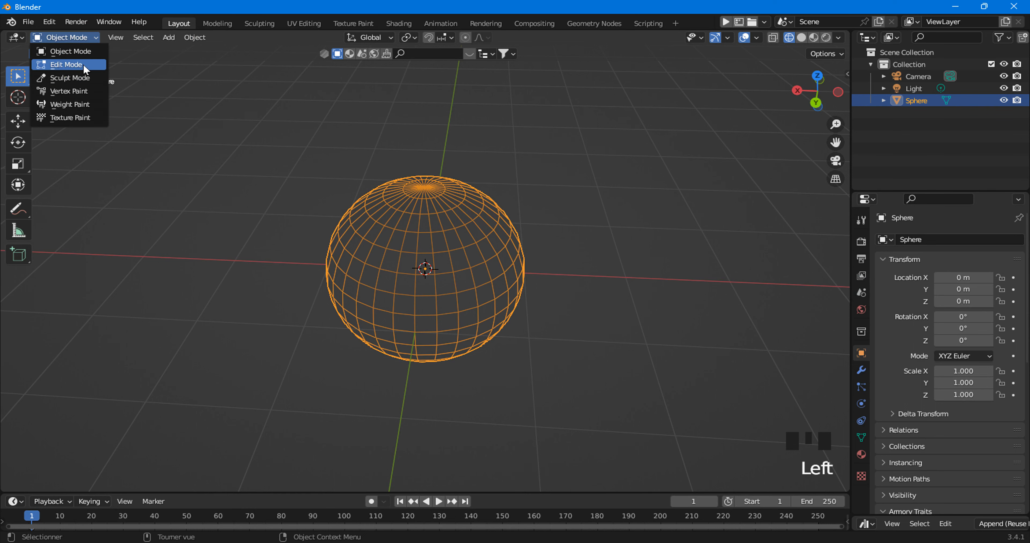
{"action": "left_click", "coordinate": [76, 65]}
{"action": "scroll", "coordinate": [477, 202], "scroll_direction": "up", "scroll_amount": 3}
{"action": "middle_click_drag", "start_coordinate": [477, 202], "coordinate": [411, 183]}
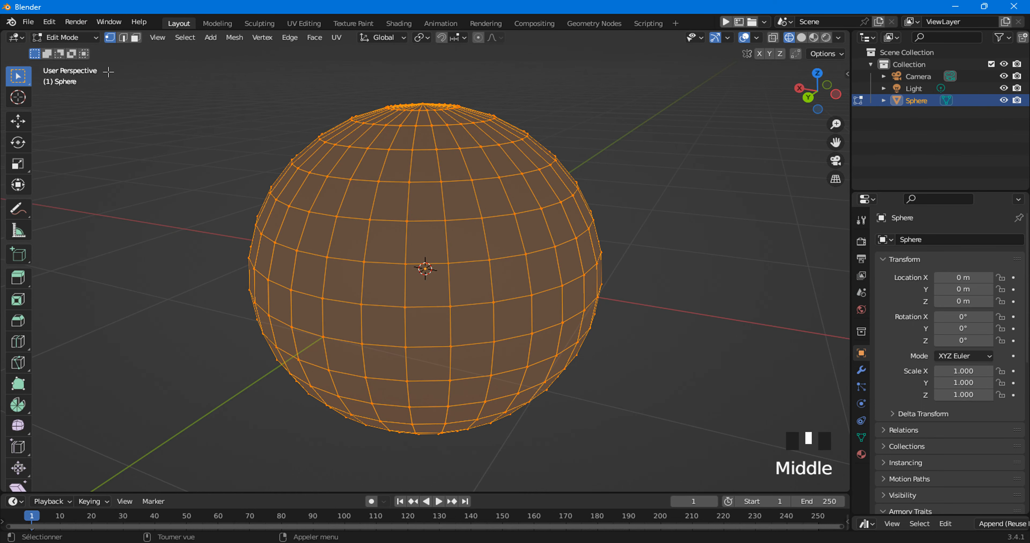
{"action": "left_click", "coordinate": [136, 38]}
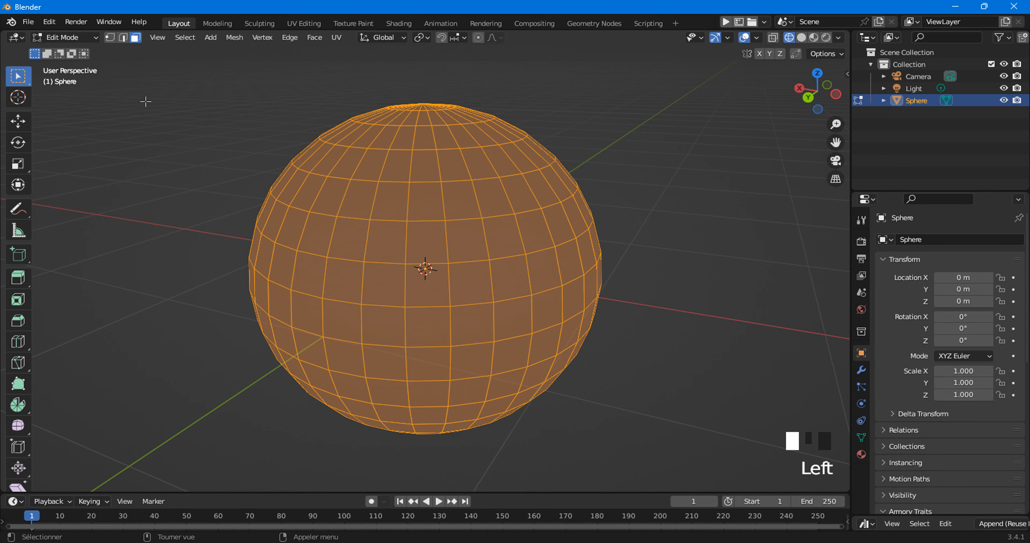
{"action": "left_click", "coordinate": [206, 143]}
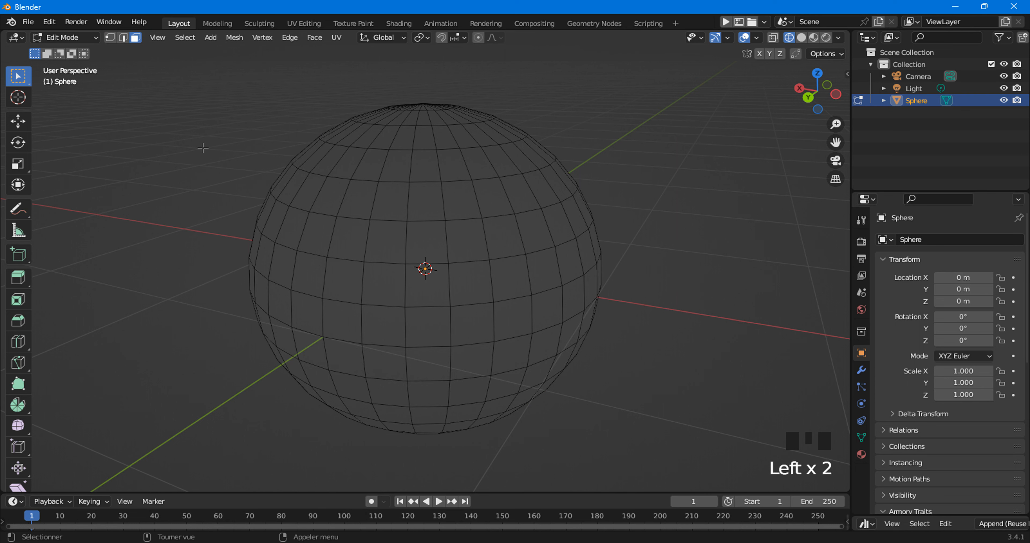
- Select the full ring of quad faces just below the triangles at the sphere's upper pole
{"action": "scroll", "coordinate": [191, 114], "scroll_direction": "up", "scroll_amount": 1}
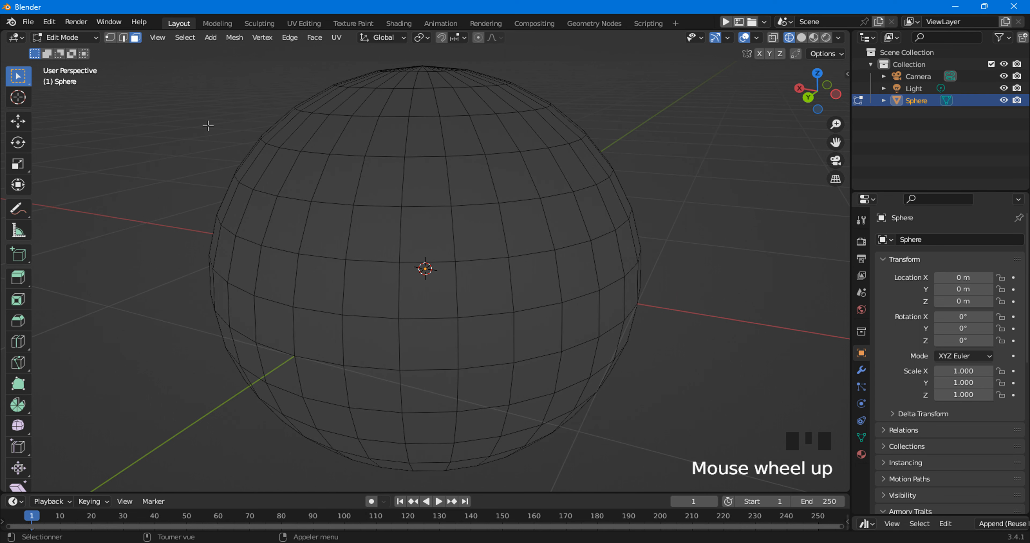
{"action": "middle_click_drag", "start_coordinate": [208, 126], "coordinate": [300, 172]}
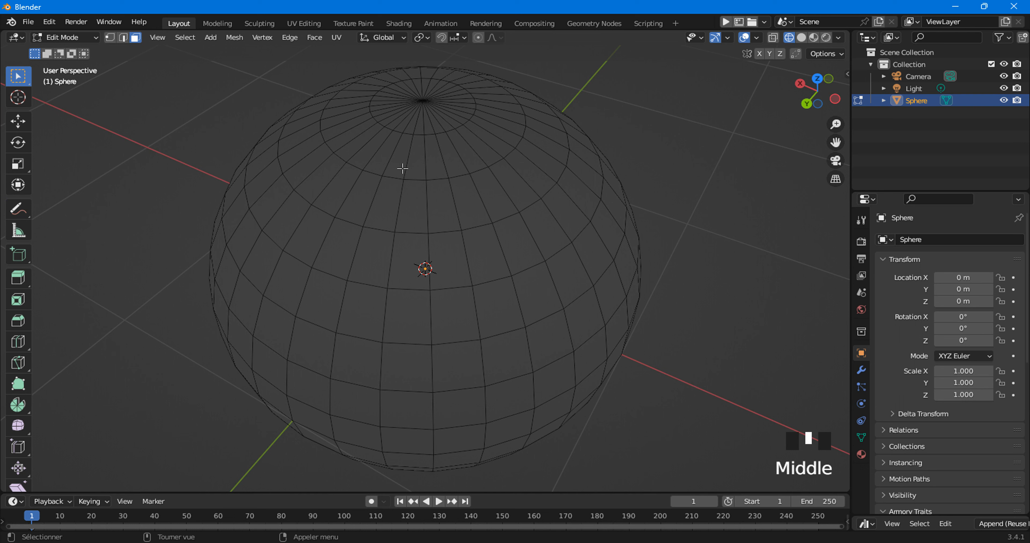
{"action": "left_click", "coordinate": [409, 161], "text": "alt"}
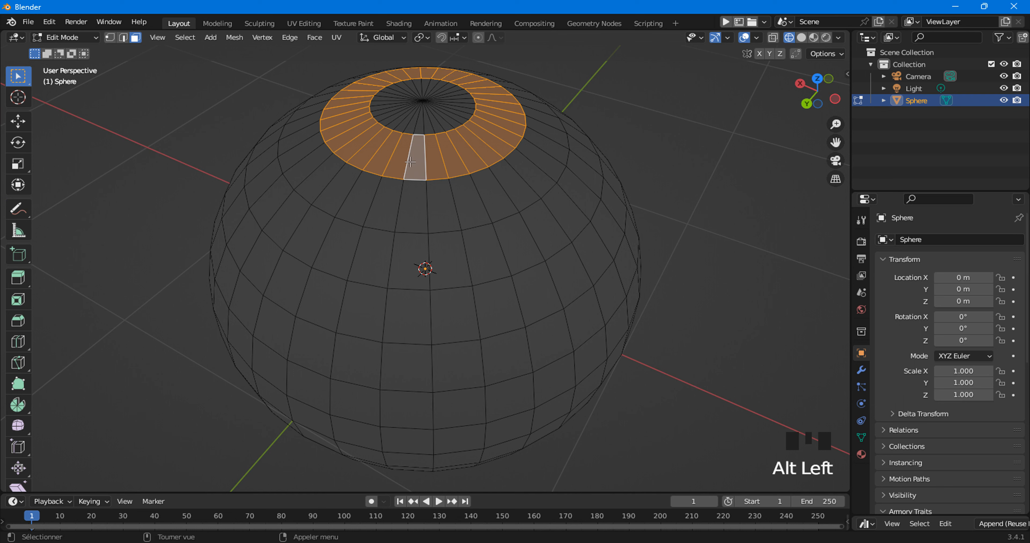
- Try to loop-select the triangular faces around the upper pole, also loop-selecting vertical strips of quad faces
{"action": "left_click", "coordinate": [415, 122]}
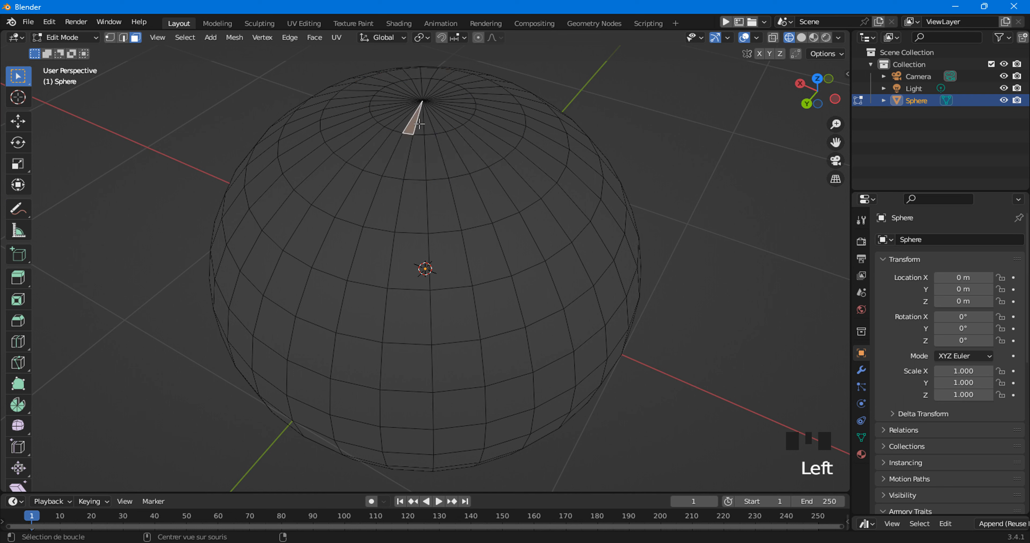
{"action": "left_click", "coordinate": [416, 122], "text": "alt"}
{"action": "left_click", "coordinate": [417, 123], "text": "alt"}
{"action": "left_click", "coordinate": [408, 108], "text": "alt"}
{"action": "left_click", "coordinate": [409, 108], "text": "alt"}
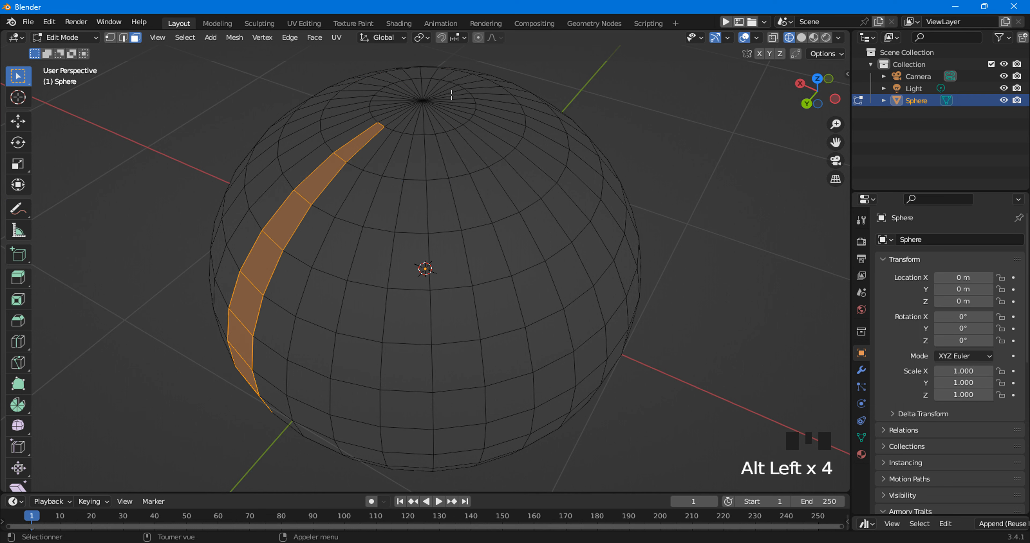
{"action": "left_click", "coordinate": [412, 90]}
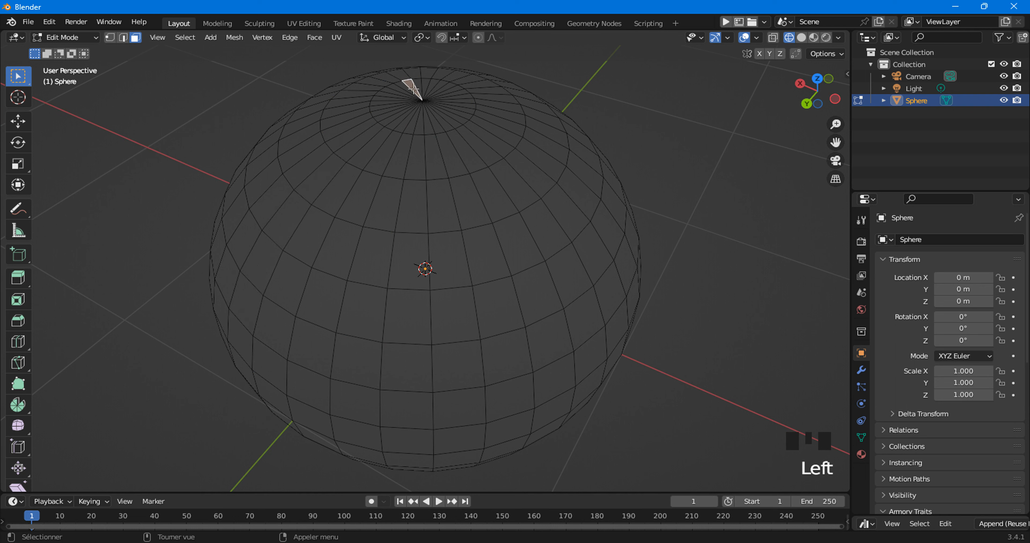
{"action": "left_click", "coordinate": [410, 117], "text": "alt"}
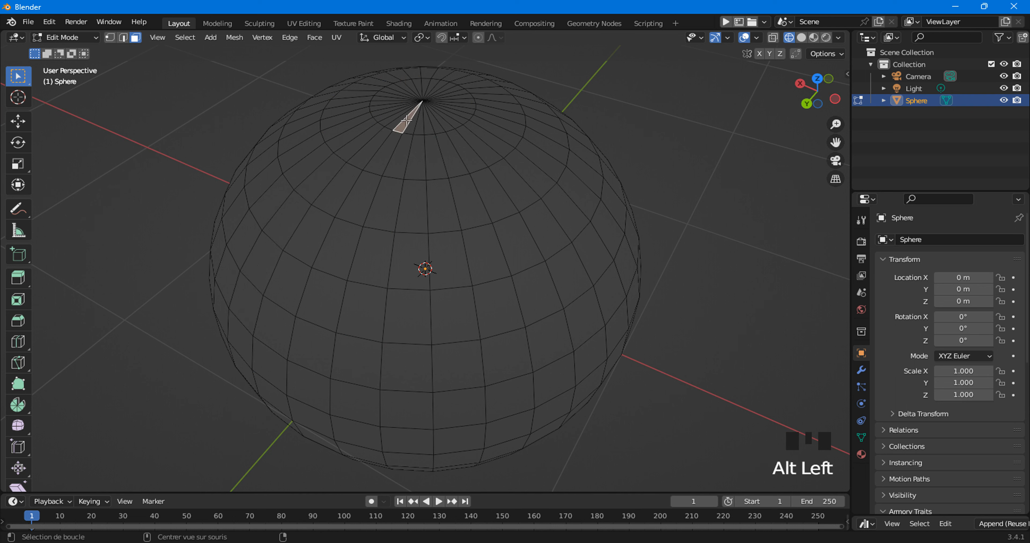
{"action": "left_click", "coordinate": [410, 117], "text": "alt"}
{"action": "left_click", "coordinate": [410, 117], "text": "alt"}
{"action": "left_click", "coordinate": [410, 117], "text": "alt"}
{"action": "left_click", "coordinate": [449, 105], "text": "alt"}
{"action": "left_click", "coordinate": [449, 106], "text": "alt"}
{"action": "left_click", "coordinate": [405, 141], "text": "alt"}
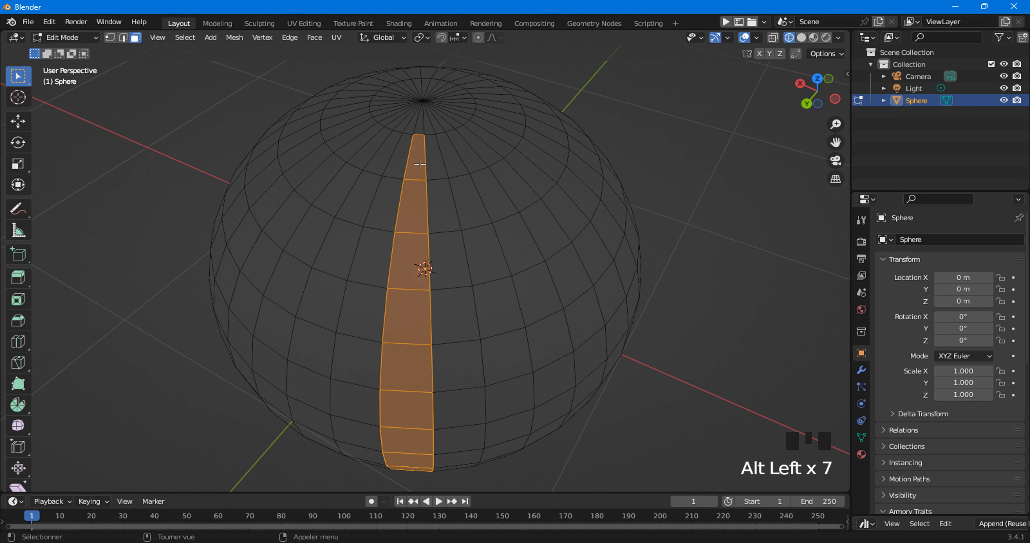
- Loop-select the first ring of quad faces around the upper pole, and instead the second ring further down
{"action": "left_click", "coordinate": [453, 168]}
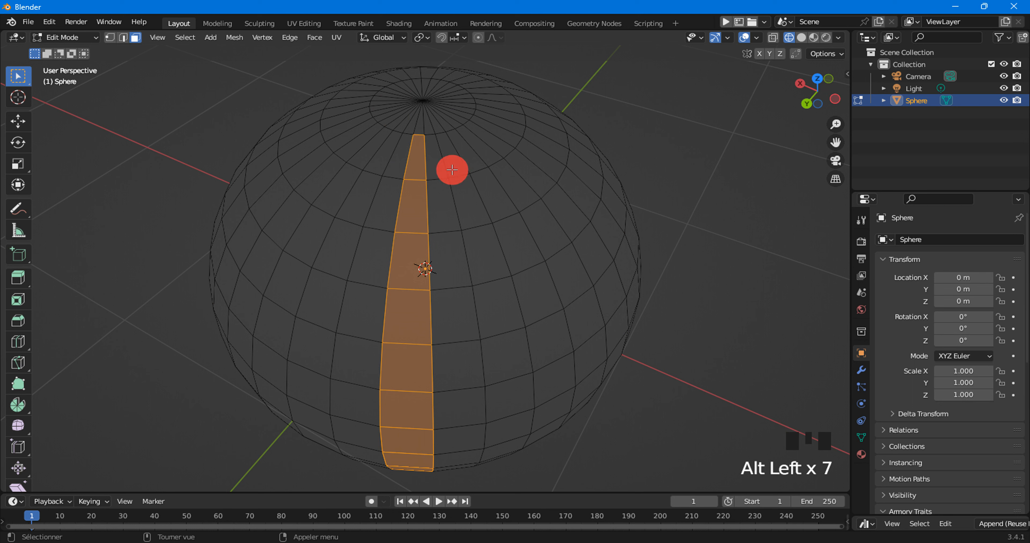
{"action": "left_click", "coordinate": [419, 173], "text": "alt"}
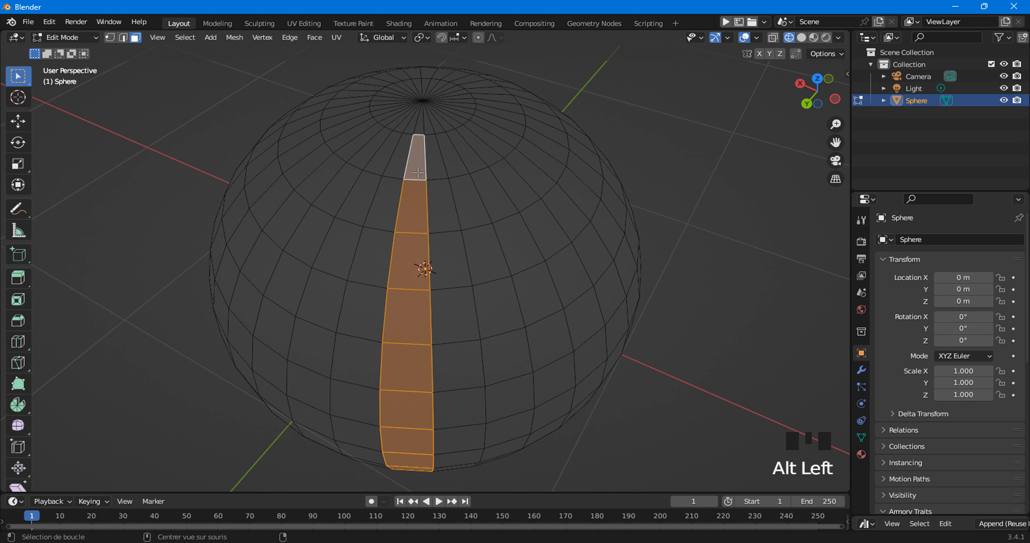
{"action": "left_click", "coordinate": [434, 164], "text": "alt"}
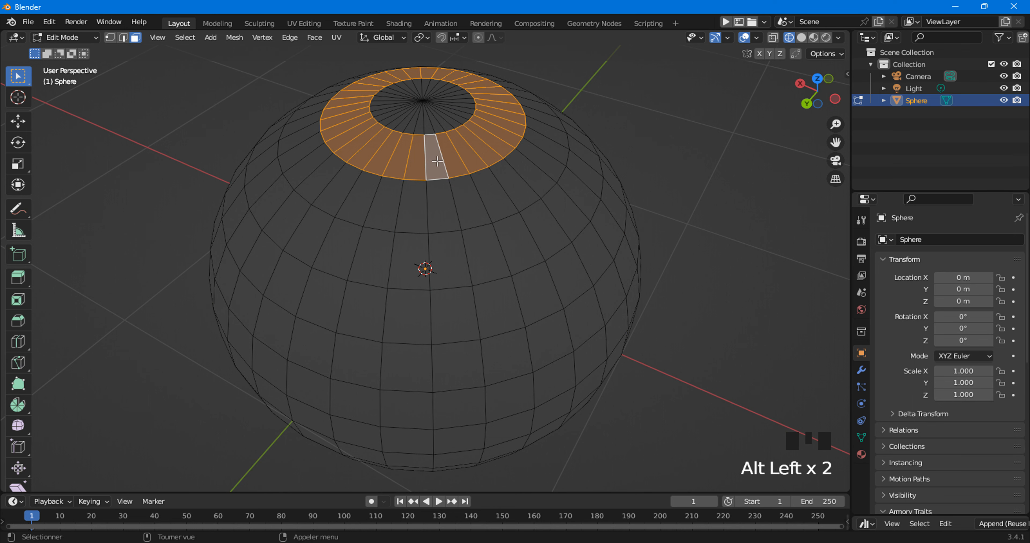
{"action": "middle_click_drag", "start_coordinate": [435, 164], "coordinate": [418, 135]}
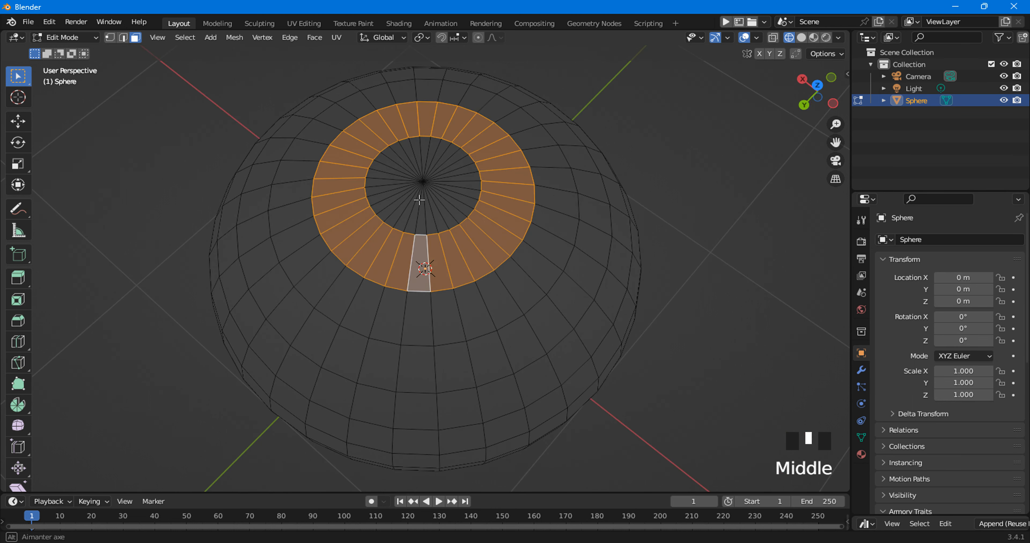
{"action": "left_click", "coordinate": [438, 321]}
{"action": "left_click", "coordinate": [437, 321], "text": "alt"}
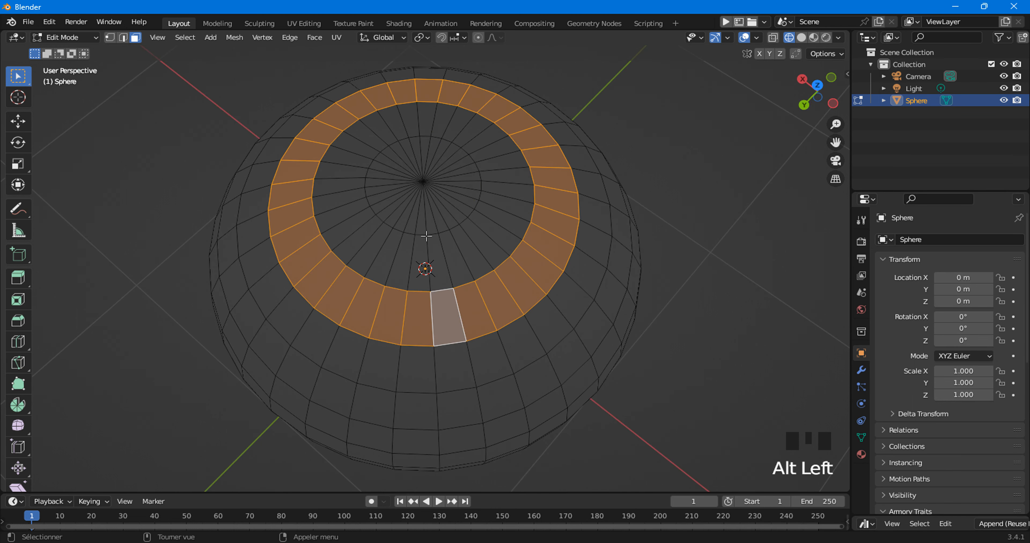
{"action": "middle_click_drag", "start_coordinate": [394, 238], "coordinate": [373, 195]}
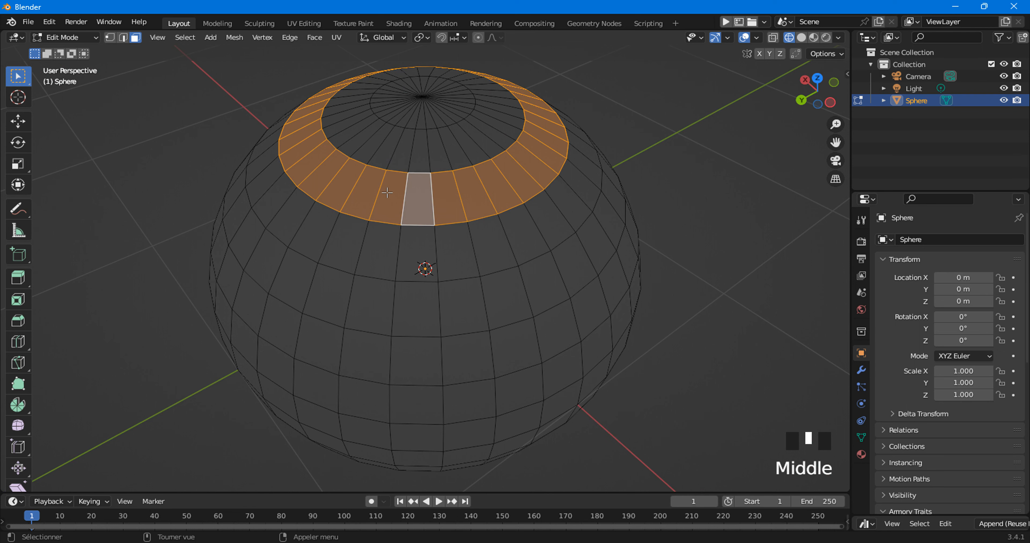
{"action": "scroll", "coordinate": [387, 190], "scroll_direction": "up", "scroll_amount": 2}
{"action": "scroll", "coordinate": [411, 175], "scroll_direction": "down", "scroll_amount": 2}
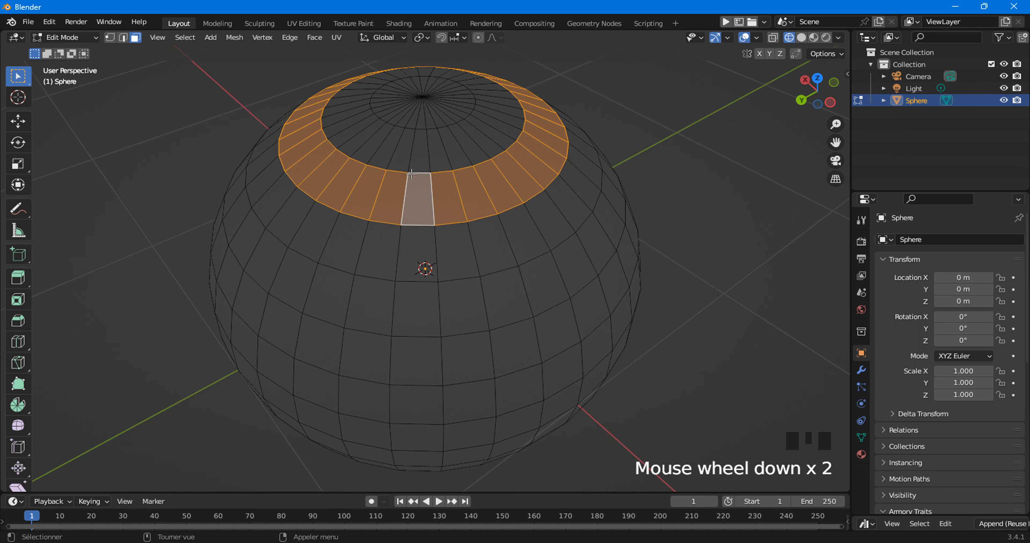
{"action": "middle_click_drag", "start_coordinate": [411, 175], "coordinate": [348, 103]}
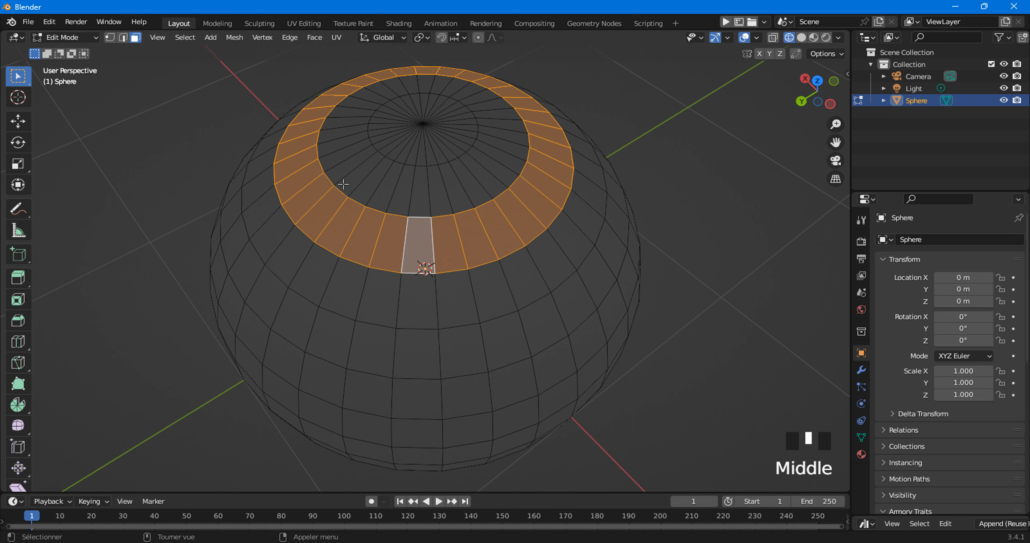
- Loop-select the first quad ring below the pole triangles and try to mark its edges as a seam
{"action": "left_click", "coordinate": [392, 178]}
{"action": "left_click", "coordinate": [399, 194]}
{"action": "left_click", "coordinate": [407, 175]}
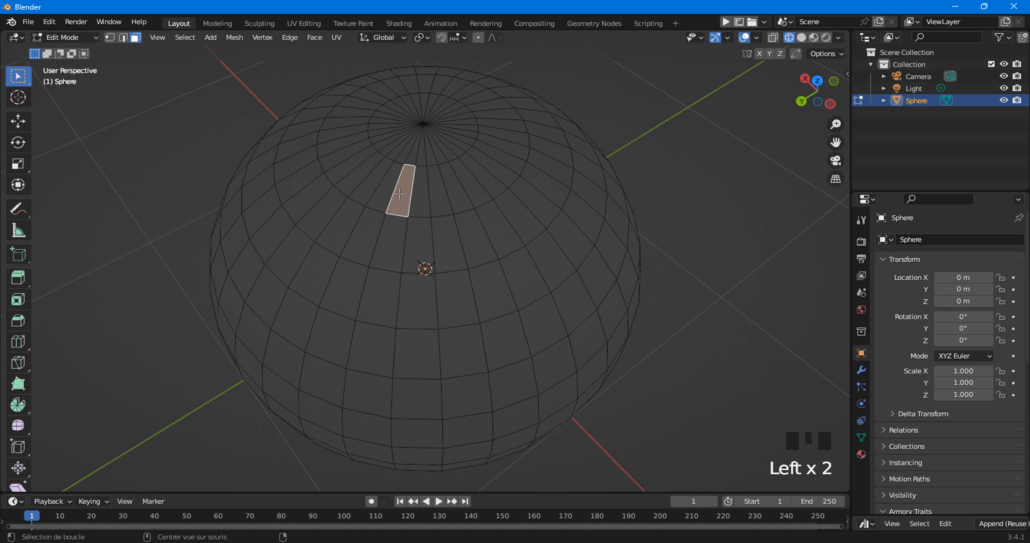
{"action": "left_click", "coordinate": [411, 168], "text": "alt"}
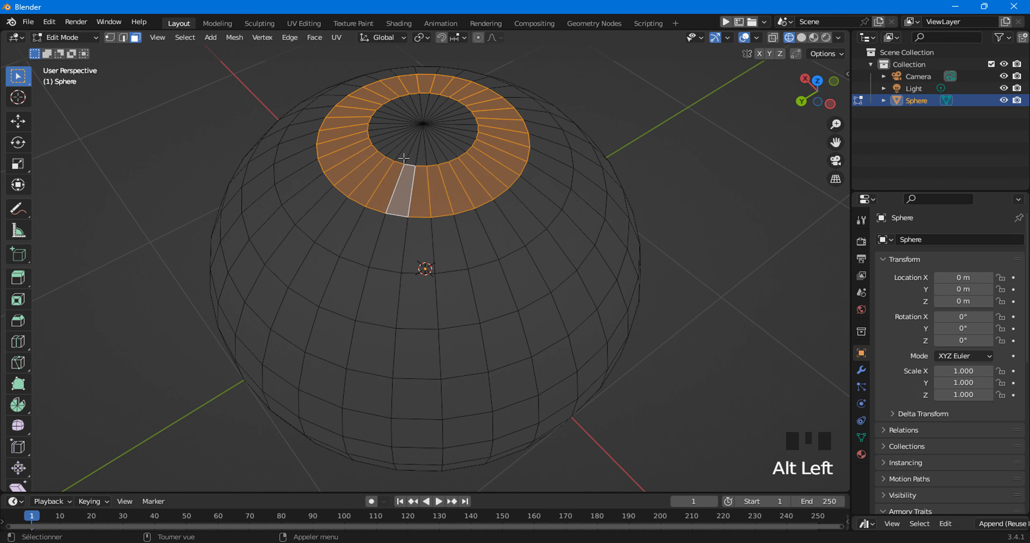
{"action": "left_click", "coordinate": [337, 40]}
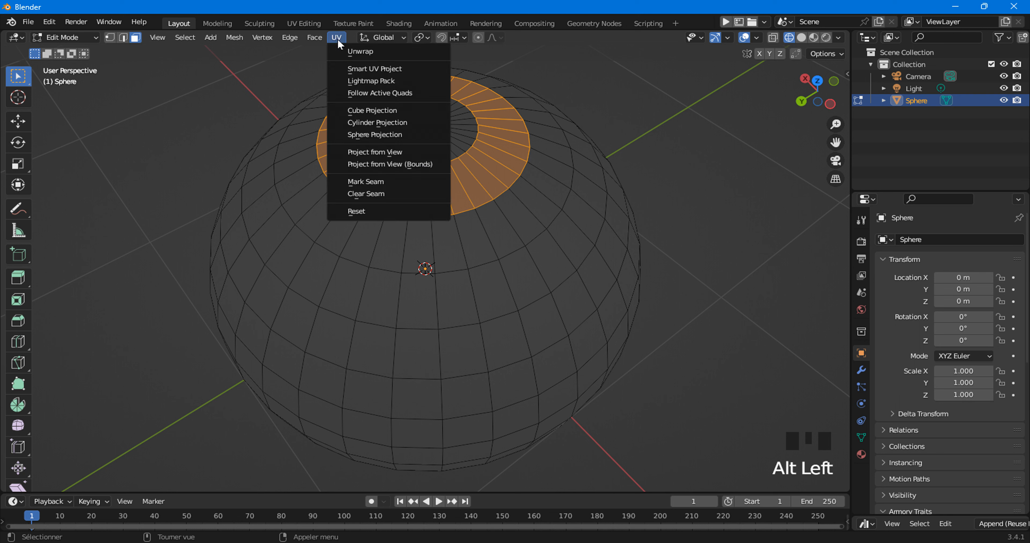
{"action": "left_click", "coordinate": [365, 181]}
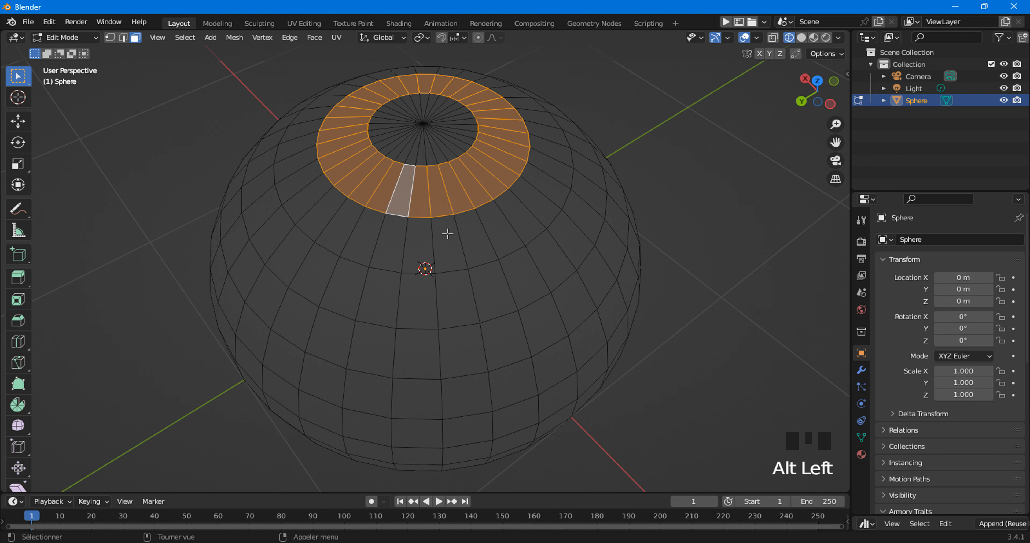
- Examine the selected ring from several sides of the sphere and loop-select the same ring of quad faces again
{"action": "scroll", "coordinate": [447, 260], "scroll_direction": "down", "scroll_amount": 4}
{"action": "middle_click_drag", "start_coordinate": [448, 301], "coordinate": [412, 271]}
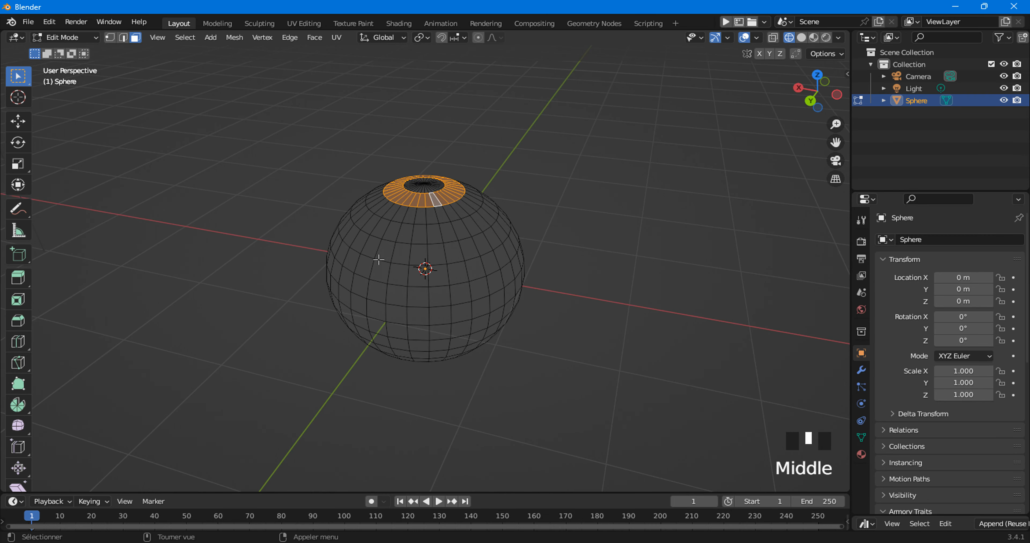
{"action": "scroll", "coordinate": [400, 229], "scroll_direction": "up", "scroll_amount": 2}
{"action": "middle_click_drag", "start_coordinate": [400, 230], "coordinate": [424, 227]}
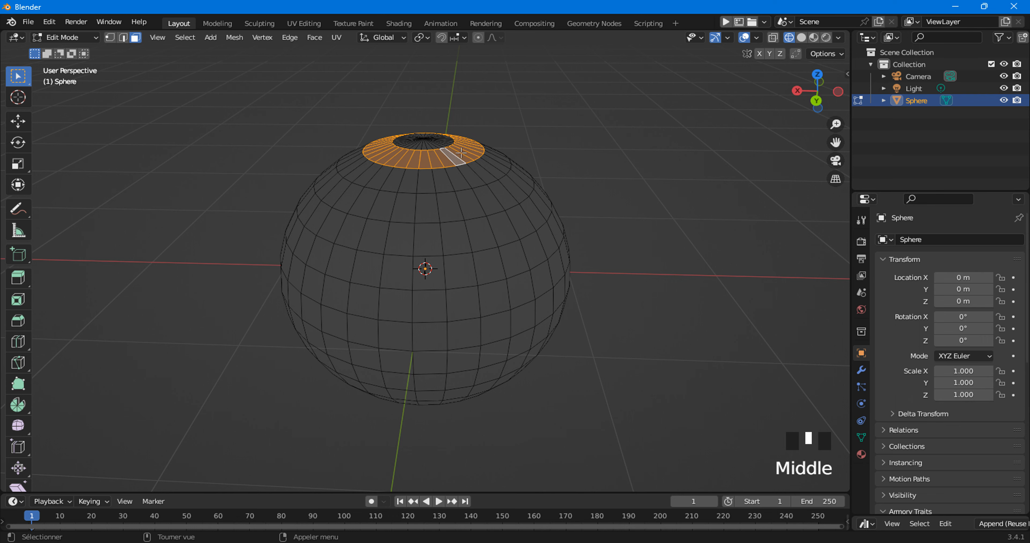
{"action": "middle_click_drag", "start_coordinate": [461, 153], "coordinate": [176, 174]}
{"action": "scroll", "coordinate": [322, 172], "scroll_direction": "up", "scroll_amount": 2}
{"action": "middle_click_drag", "start_coordinate": [361, 158], "coordinate": [367, 164]}
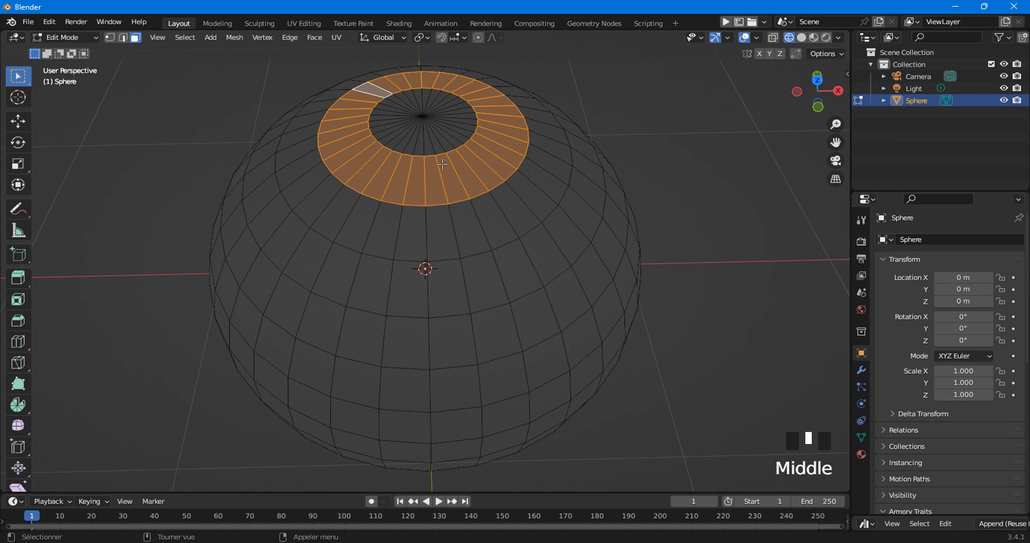
{"action": "left_click", "coordinate": [422, 178]}
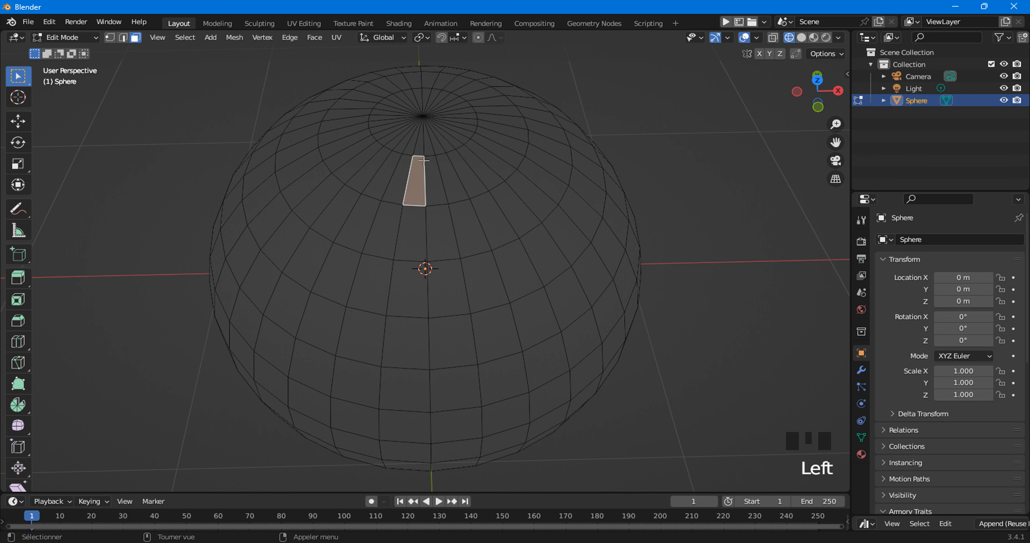
{"action": "left_click", "coordinate": [432, 177], "text": "alt"}
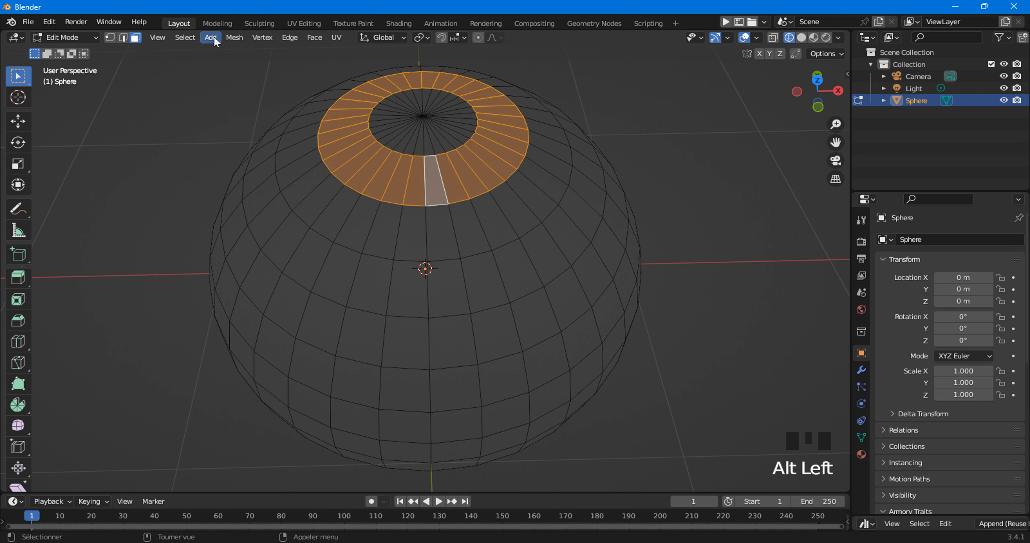
- Mark the front vertical edge crossing the first quad ring below the pole as a seam
{"action": "left_click", "coordinate": [123, 38]}
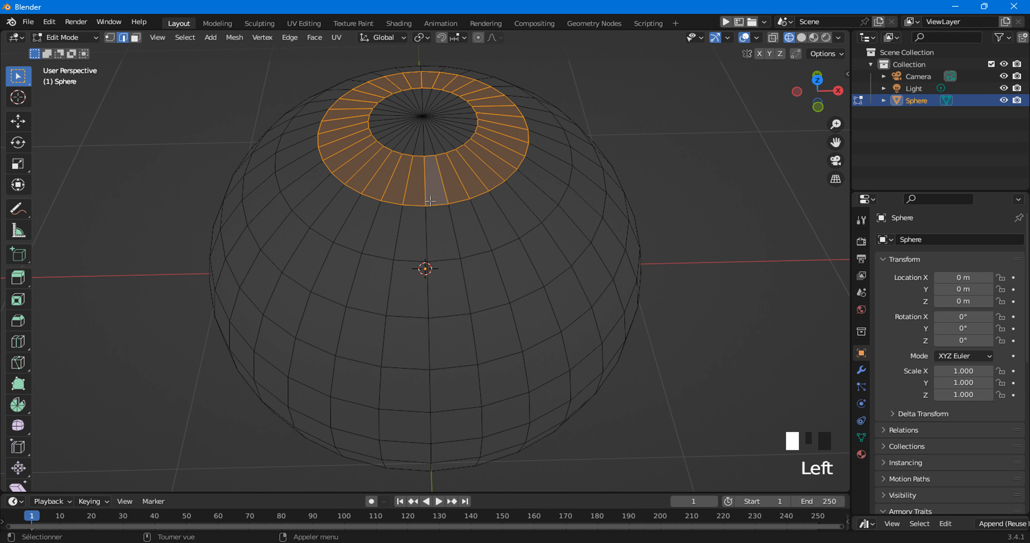
{"action": "left_click", "coordinate": [424, 173]}
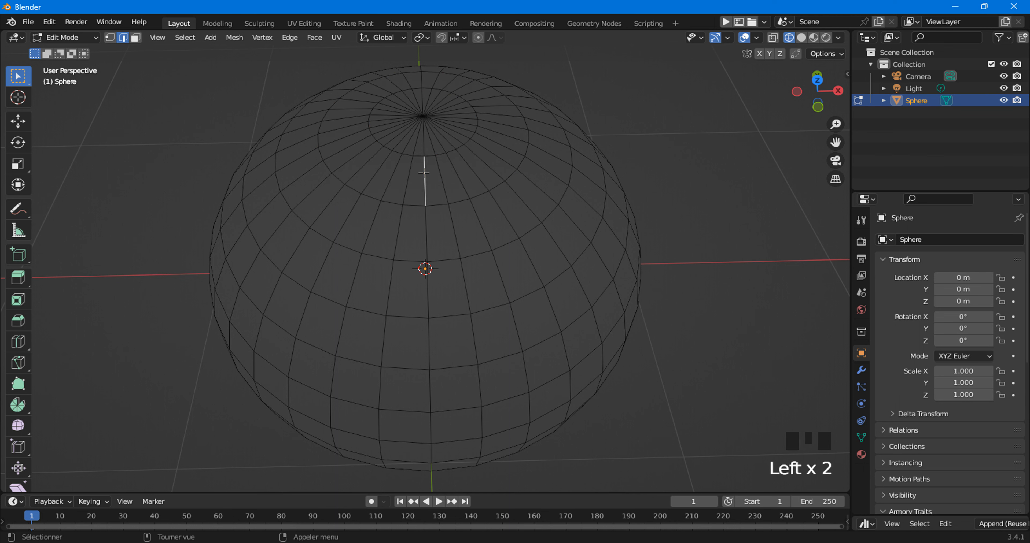
{"action": "left_click", "coordinate": [336, 37]}
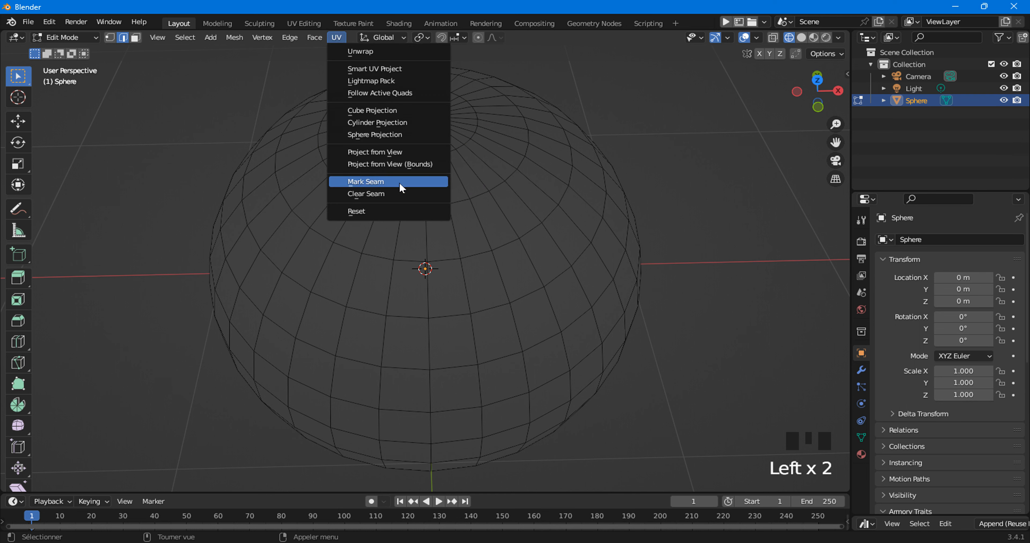
{"action": "left_click", "coordinate": [370, 182]}
{"action": "left_click", "coordinate": [426, 182]}
{"action": "left_click", "coordinate": [426, 182]}
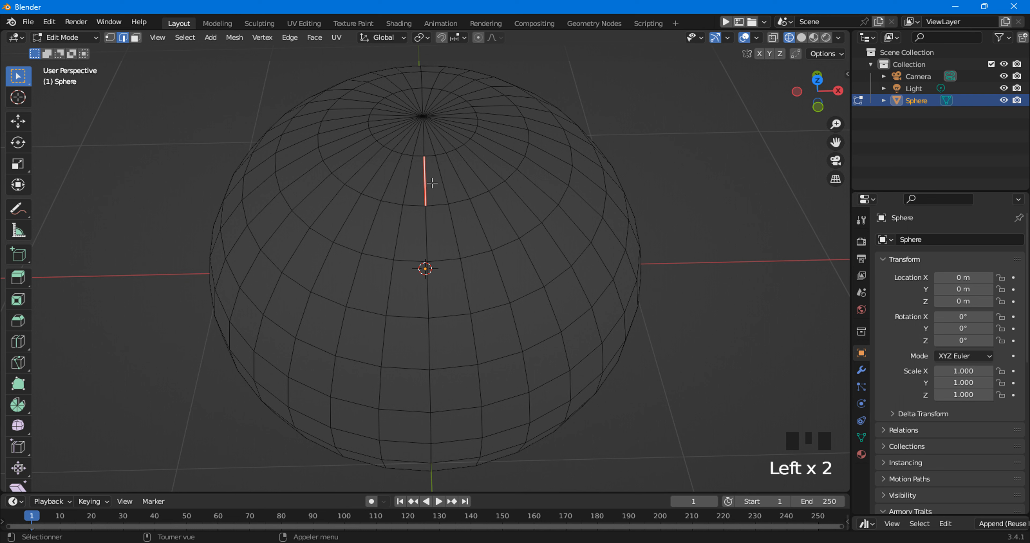
- Switch to face selection and loop-select the quad ring crossed by the seam, and instead the second ring below it
{"action": "left_click", "coordinate": [135, 37]}
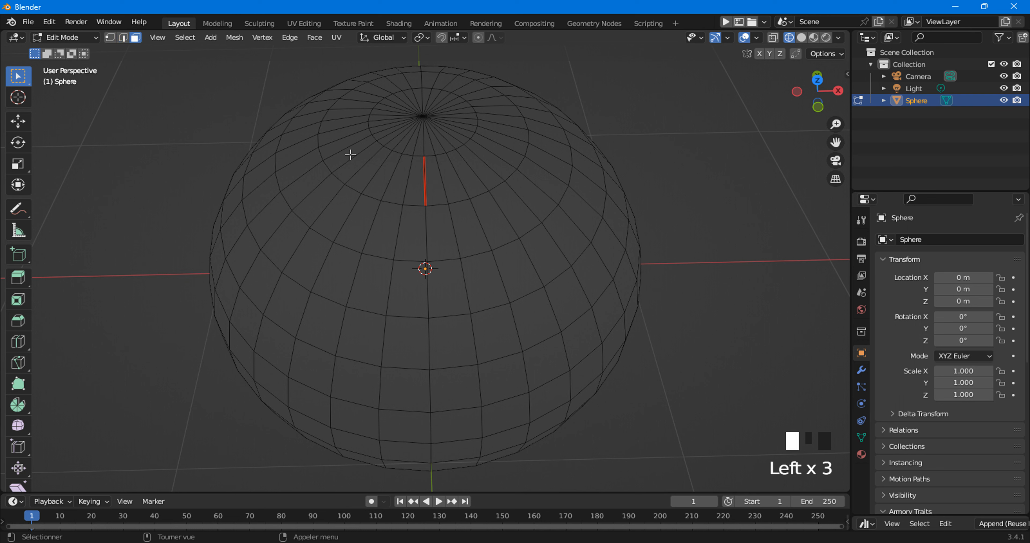
{"action": "left_click", "coordinate": [433, 184]}
{"action": "left_click", "coordinate": [432, 184], "text": "alt"}
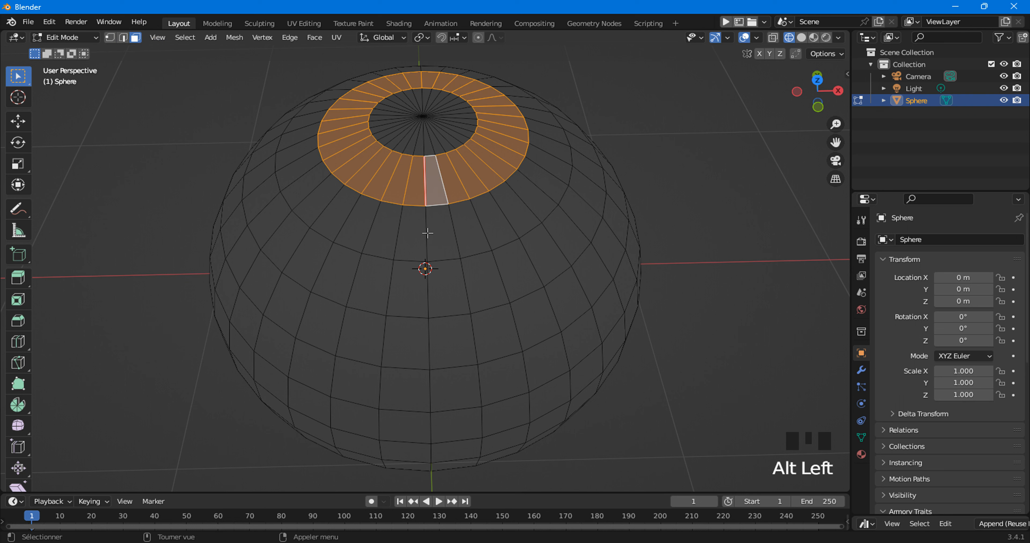
{"action": "left_click", "coordinate": [433, 239]}
{"action": "left_click", "coordinate": [488, 178], "text": "alt"}
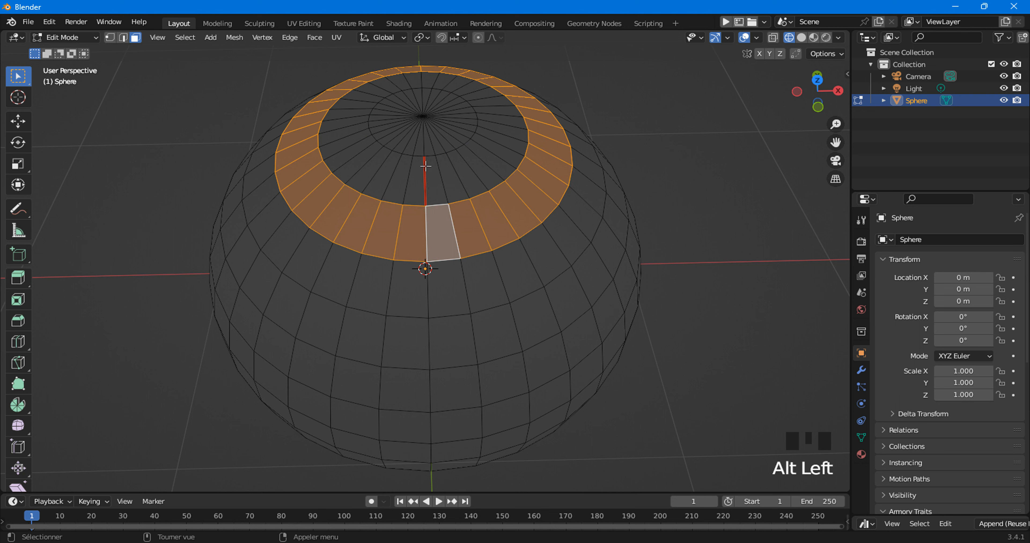
- Loop-select the first and second quad rings together, and instead the third ring, returning to only the second ring
{"action": "left_click", "coordinate": [401, 182], "text": "alt"}
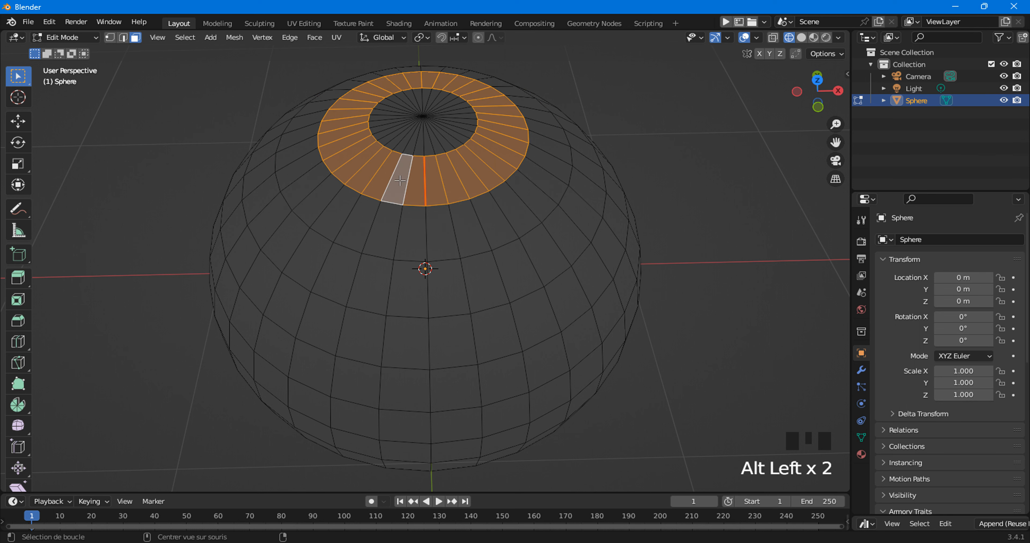
{"action": "left_click", "coordinate": [395, 223], "text": "alt+shift"}
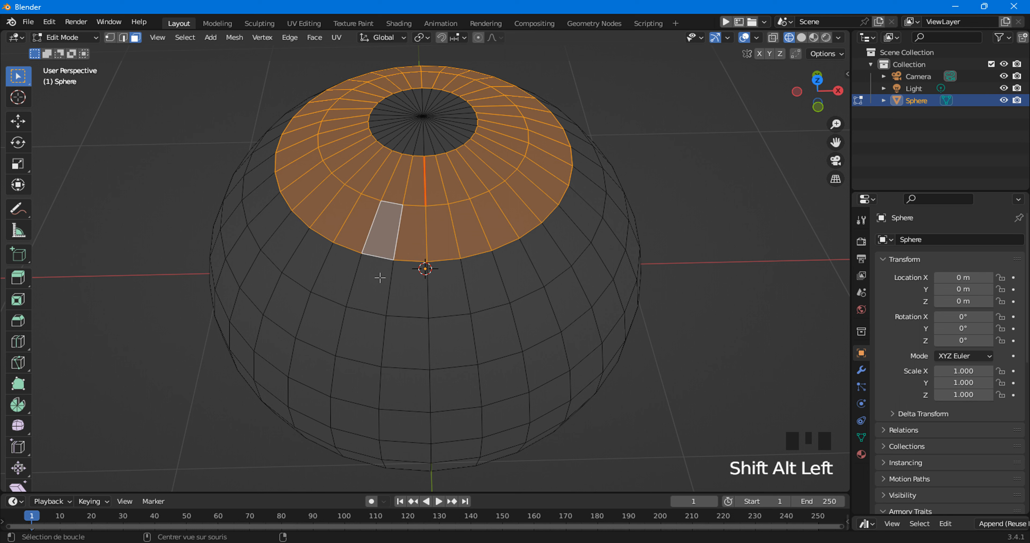
{"action": "left_click", "coordinate": [391, 289], "text": "alt"}
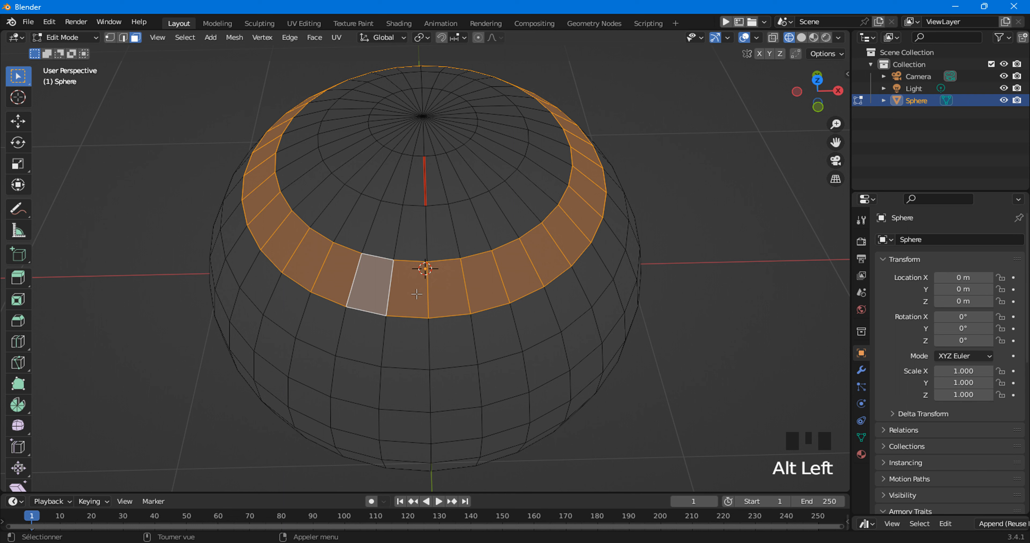
{"action": "left_click", "coordinate": [465, 241]}
{"action": "left_click", "coordinate": [490, 191], "text": "alt"}
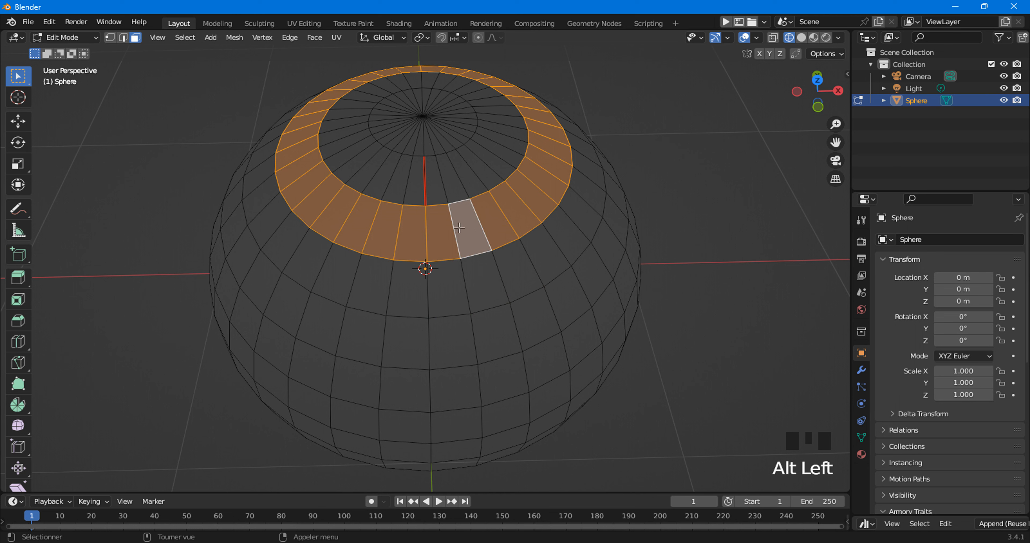
- Mark the second-ring vertical edge one column to the right of the existing seam as a seam
{"action": "left_click", "coordinate": [123, 37]}
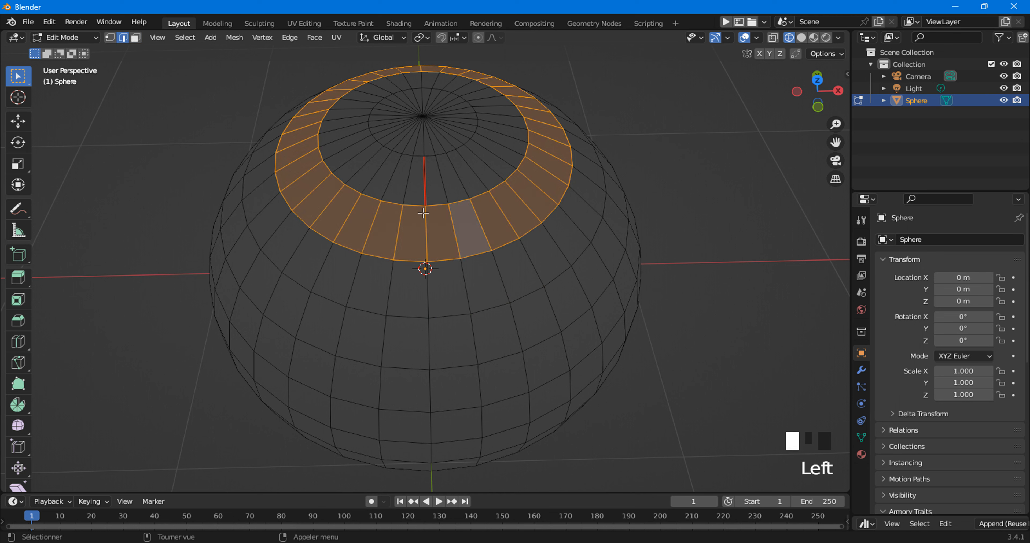
{"action": "left_click", "coordinate": [456, 231]}
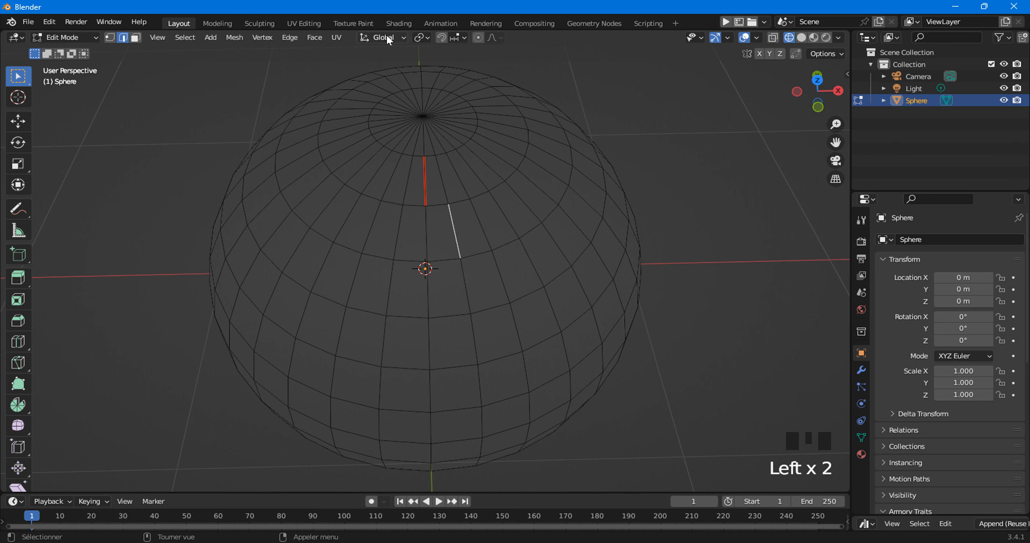
{"action": "left_click", "coordinate": [336, 35]}
{"action": "left_click", "coordinate": [353, 175]}
{"action": "left_click", "coordinate": [506, 243]}
{"action": "key", "text": "ctrl+z"}
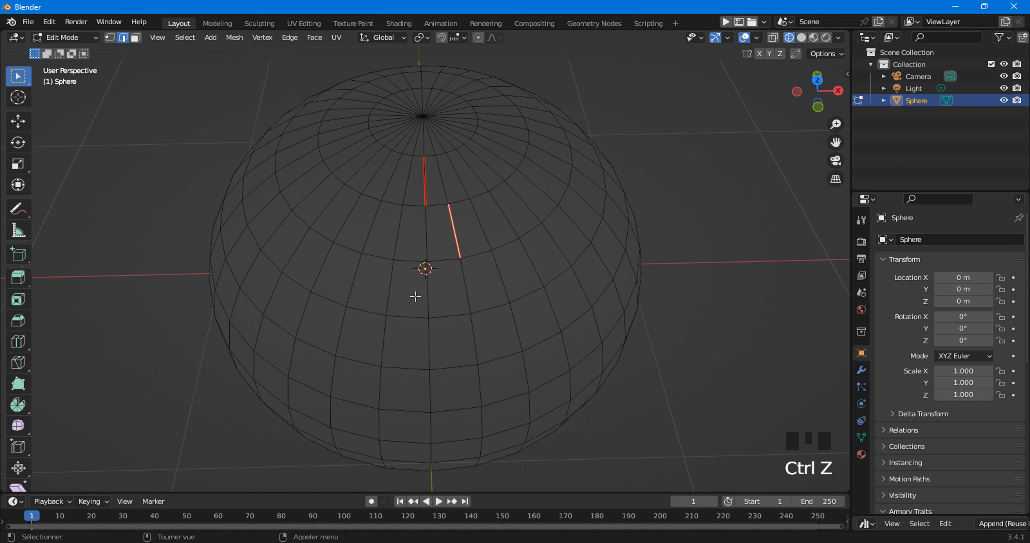
- Clear the seam from the offset vertical edge in the second quad ring
{"action": "left_click", "coordinate": [426, 224]}
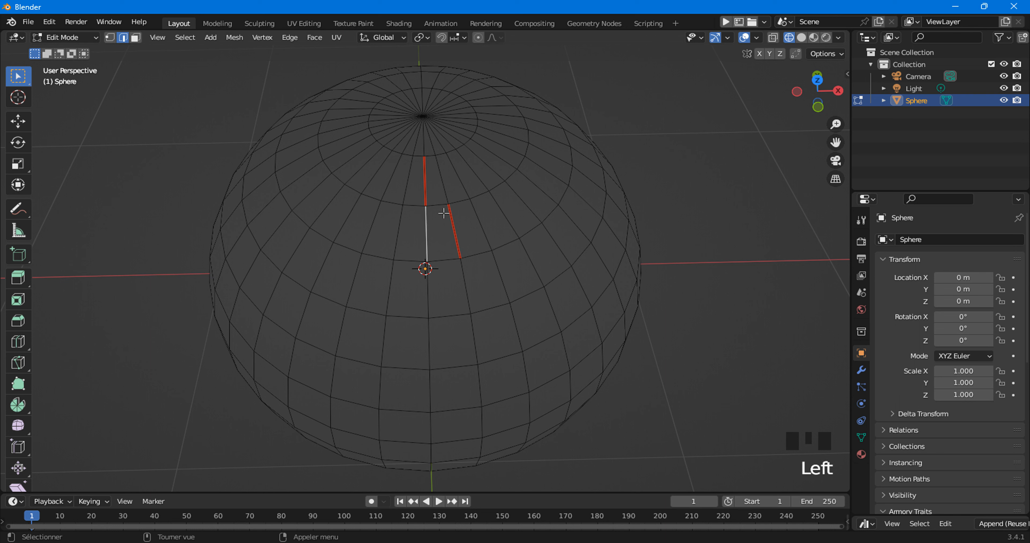
{"action": "left_click", "coordinate": [456, 232]}
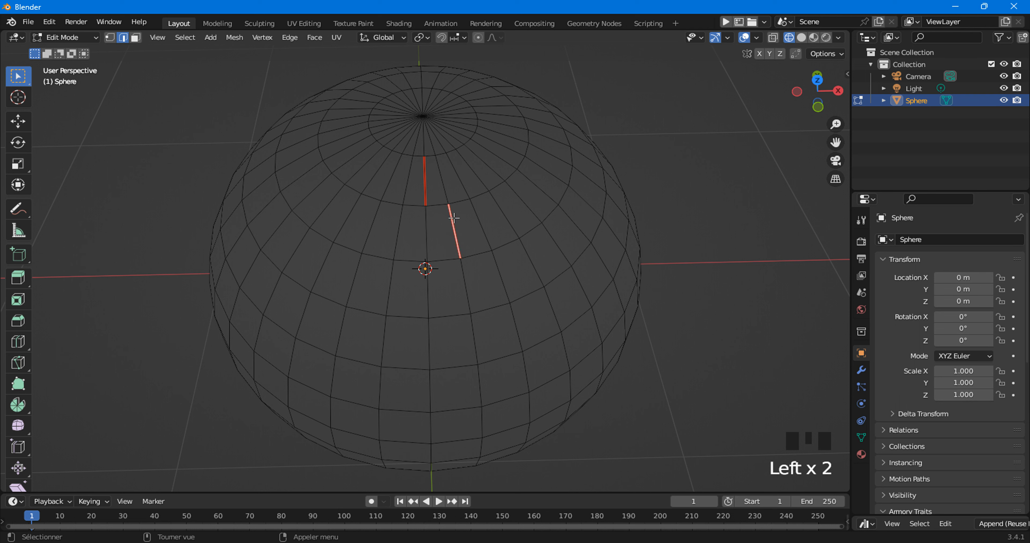
{"action": "left_click", "coordinate": [337, 38]}
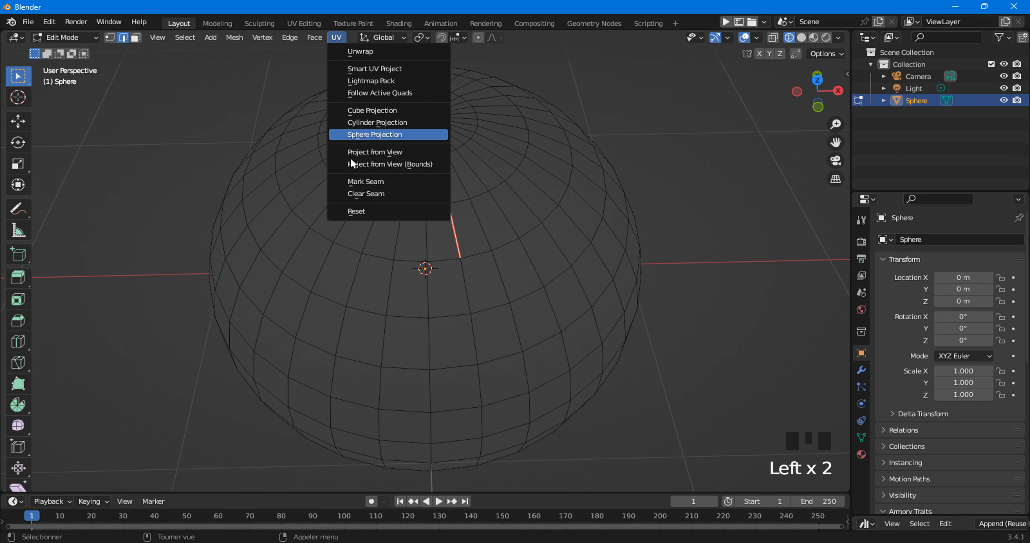
{"action": "left_click", "coordinate": [360, 194]}
{"action": "left_click", "coordinate": [417, 232]}
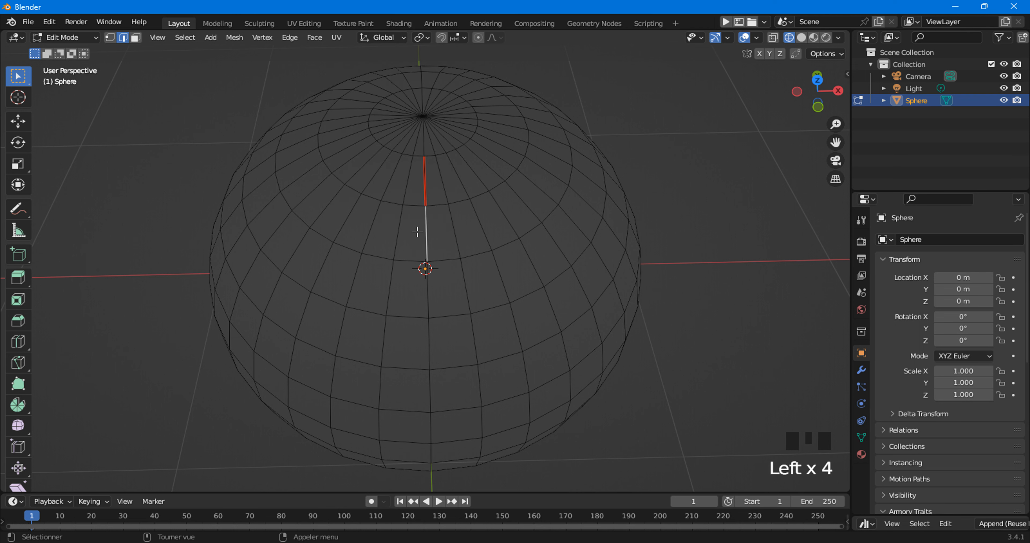
- Select the seam edge together with the edge directly below it, and instead the next second-ring edge to the left
{"action": "left_click", "coordinate": [463, 238]}
{"action": "left_click", "coordinate": [424, 175]}
{"action": "left_click", "coordinate": [427, 227], "text": "shift"}
{"action": "left_click", "coordinate": [405, 226]}
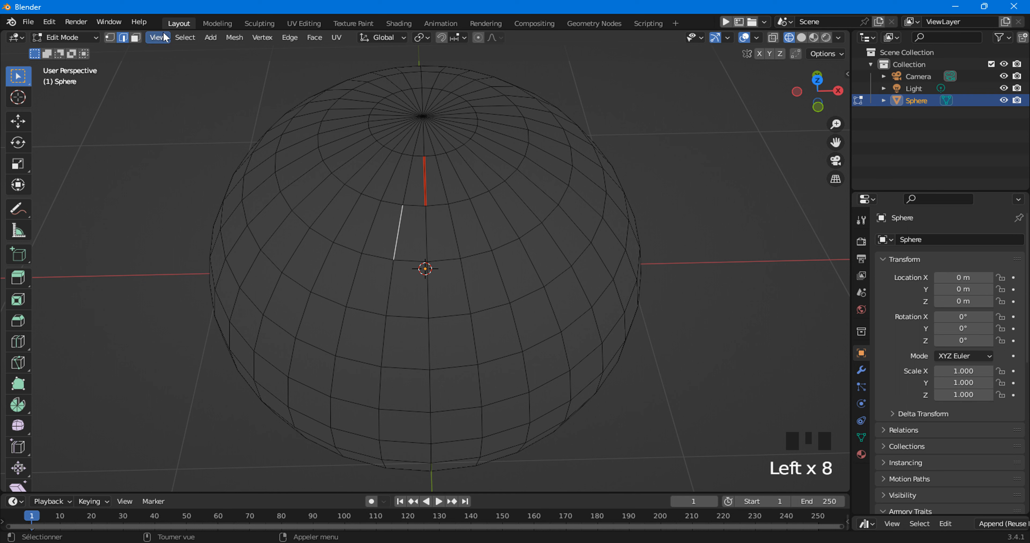
- Select the second-ring face just left of the seam line and try splitting it into smaller faces
{"action": "left_click", "coordinate": [136, 37]}
{"action": "left_click", "coordinate": [410, 232]}
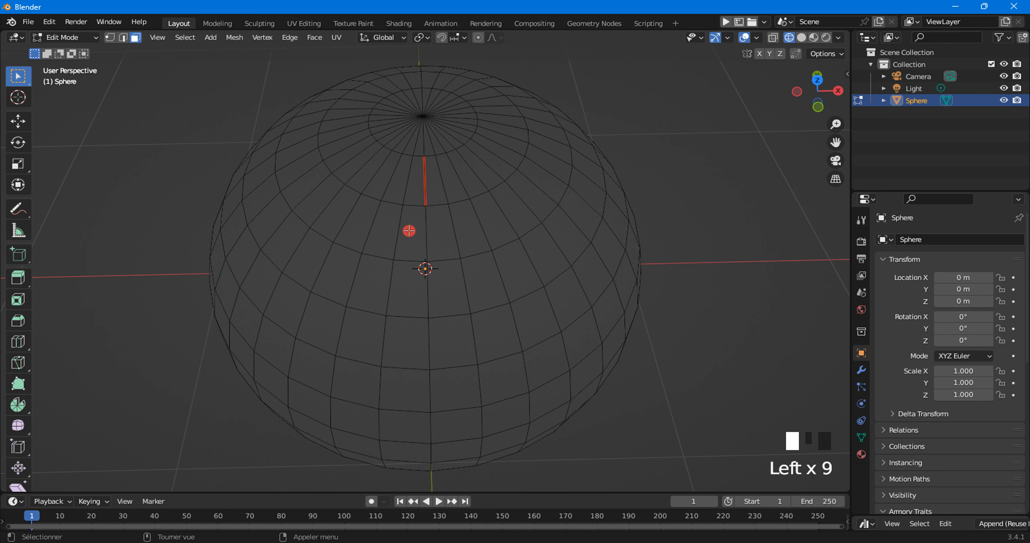
{"action": "right_click", "coordinate": [409, 231]}
{"action": "left_click", "coordinate": [359, 436]}
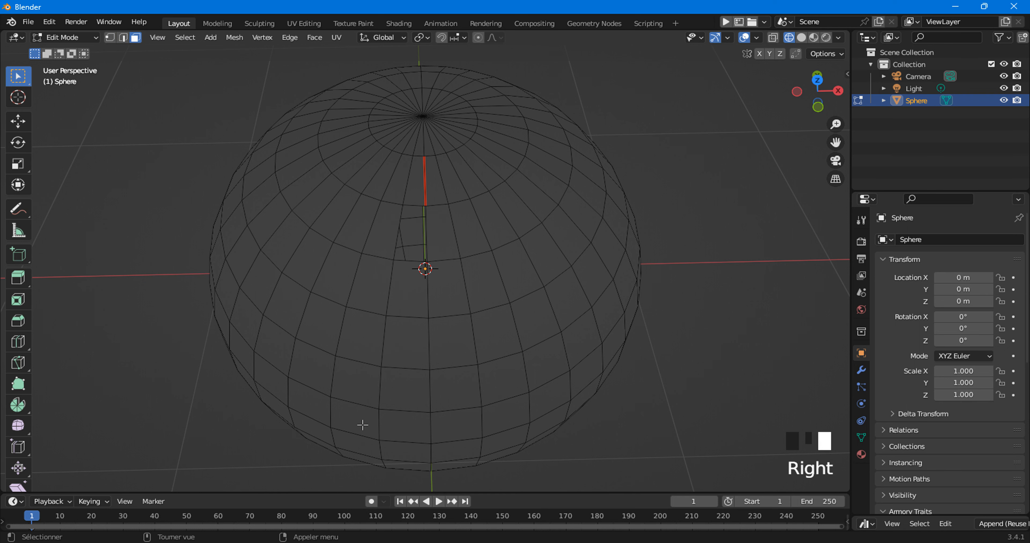
- Try to loop-select the second quad ring around the split face, and select the upper small face inside it
{"action": "middle_click_drag", "start_coordinate": [453, 251], "coordinate": [429, 194]}
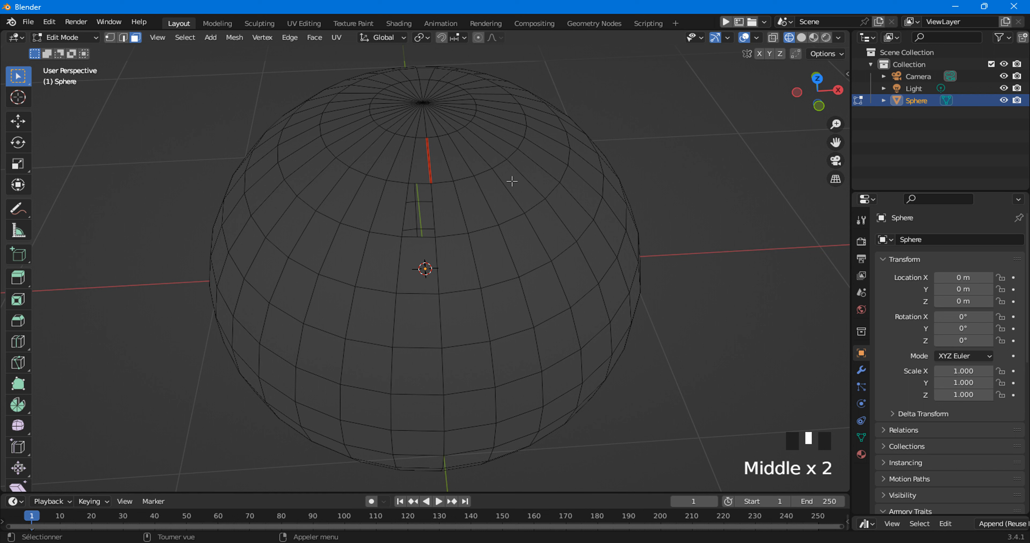
{"action": "left_click", "coordinate": [444, 214], "text": "alt"}
{"action": "left_click", "coordinate": [448, 215], "text": "alt"}
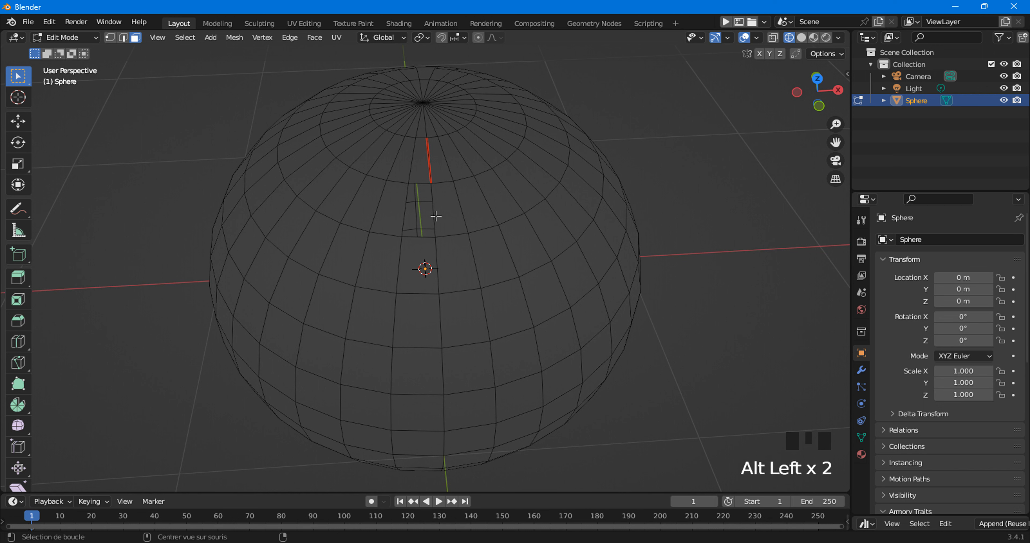
{"action": "left_click", "coordinate": [442, 219], "text": "alt"}
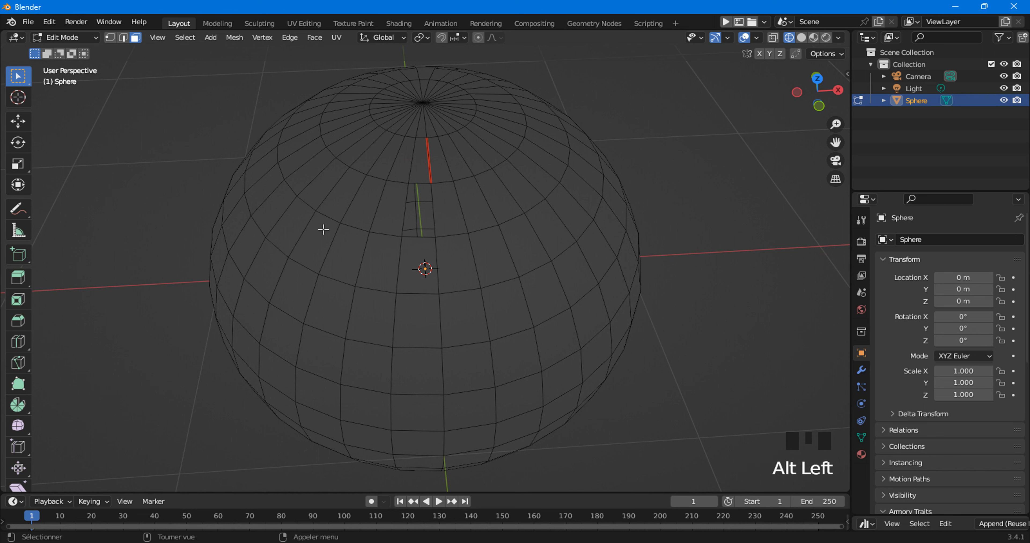
{"action": "double_click", "coordinate": [420, 226]}
{"action": "left_click", "coordinate": [449, 231]}
{"action": "left_click", "coordinate": [443, 223], "text": "alt"}
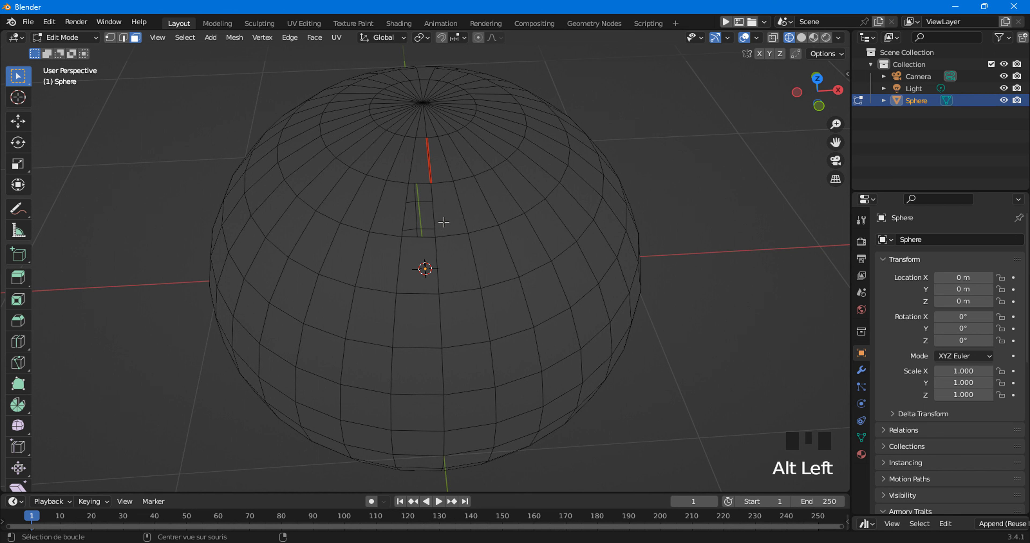
{"action": "left_click", "coordinate": [466, 224], "text": "alt"}
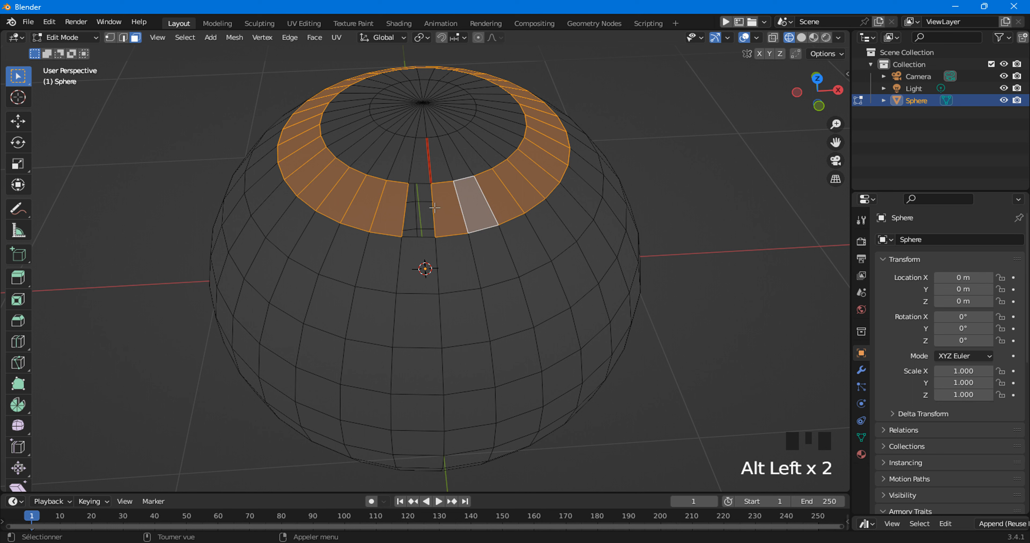
{"action": "left_click", "coordinate": [430, 196]}
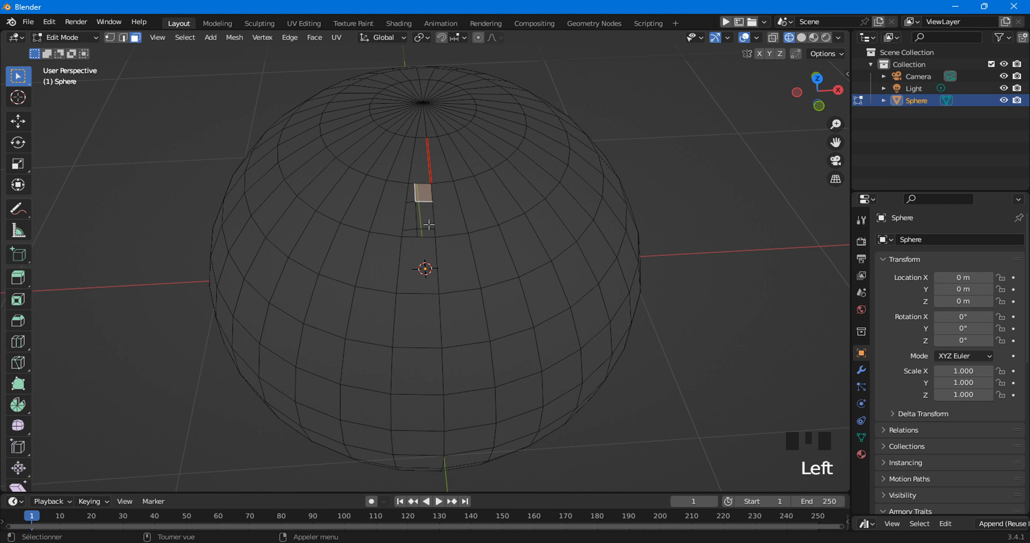
- Undo the recent selections and the splitting of the second-ring face
{"action": "key", "text": "ctrl+z"}
{"action": "key", "text": "ctrl+z"}
{"action": "key", "text": "ctrl+z"}
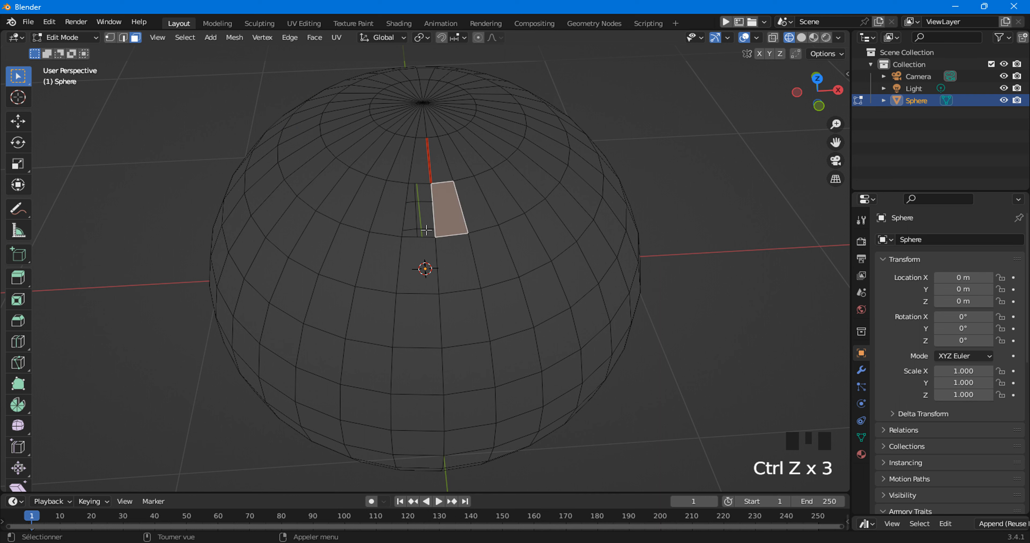
{"action": "key", "text": "ctrl+z"}
{"action": "key", "text": "ctrl+z"}
{"action": "key", "text": "ctrl+z"}
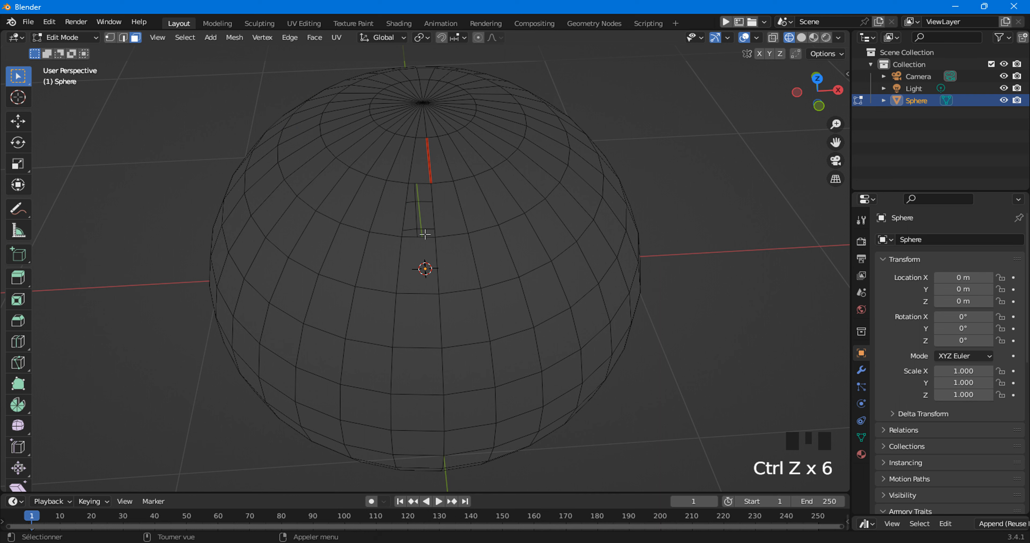
{"action": "key", "text": "ctrl+z"}
{"action": "key", "text": "ctrl+z"}
{"action": "key", "text": "ctrl+z"}
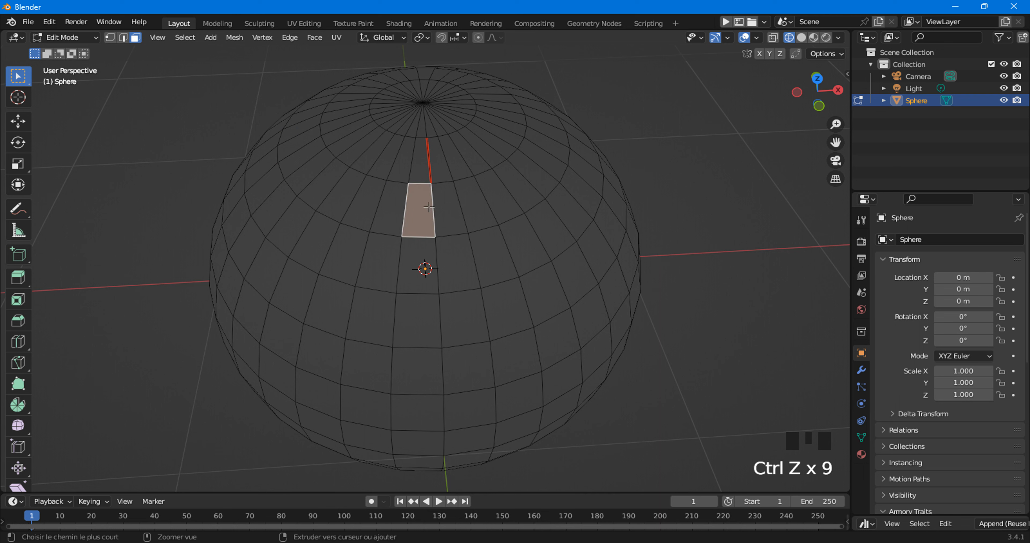
- Loop-select the second quad ring starting from the face just left of the seam line
{"action": "left_click", "coordinate": [436, 219]}
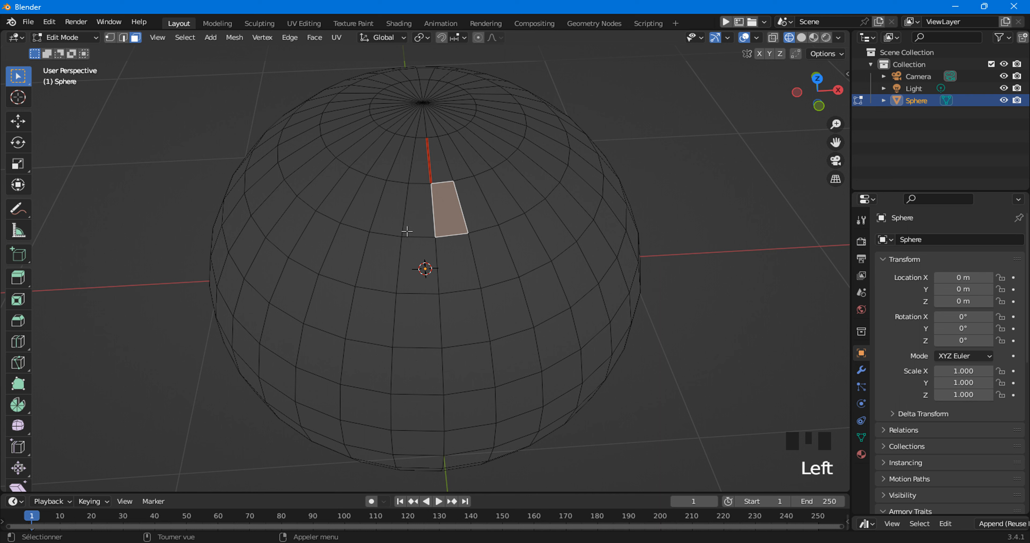
{"action": "left_click", "coordinate": [422, 207]}
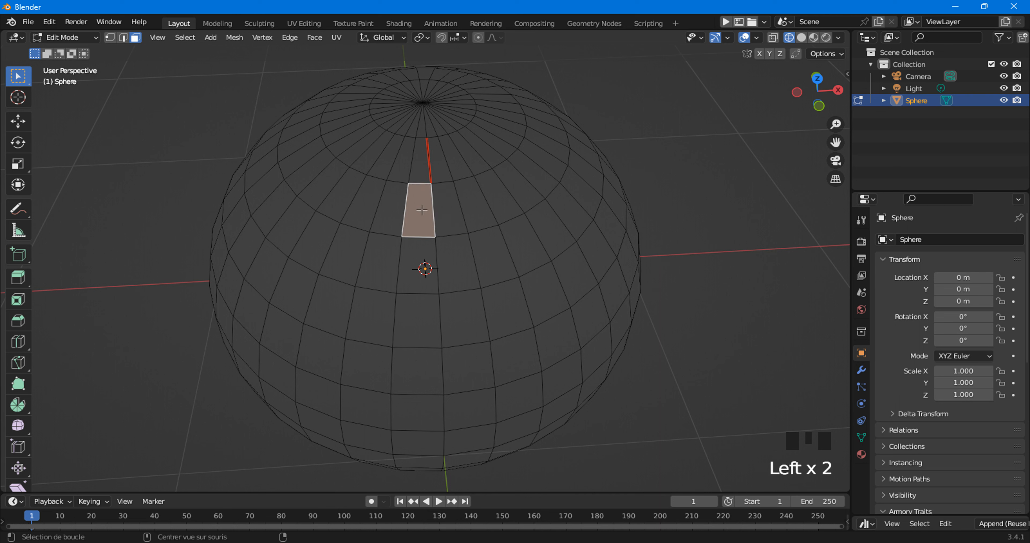
{"action": "left_click", "coordinate": [421, 210], "text": "alt"}
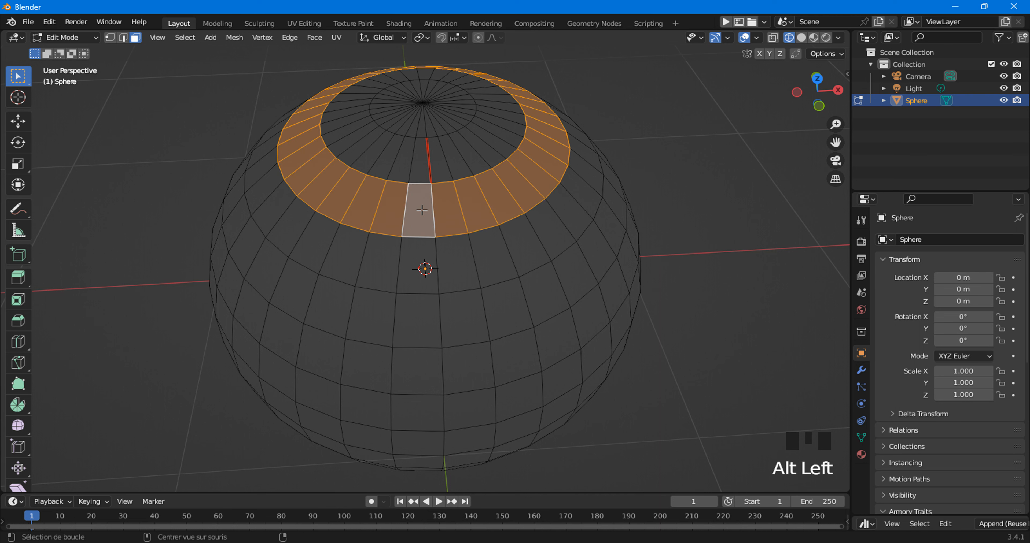
- Mark the second ring's vertical edge directly below the existing seam as a seam
{"action": "left_click", "coordinate": [441, 209]}
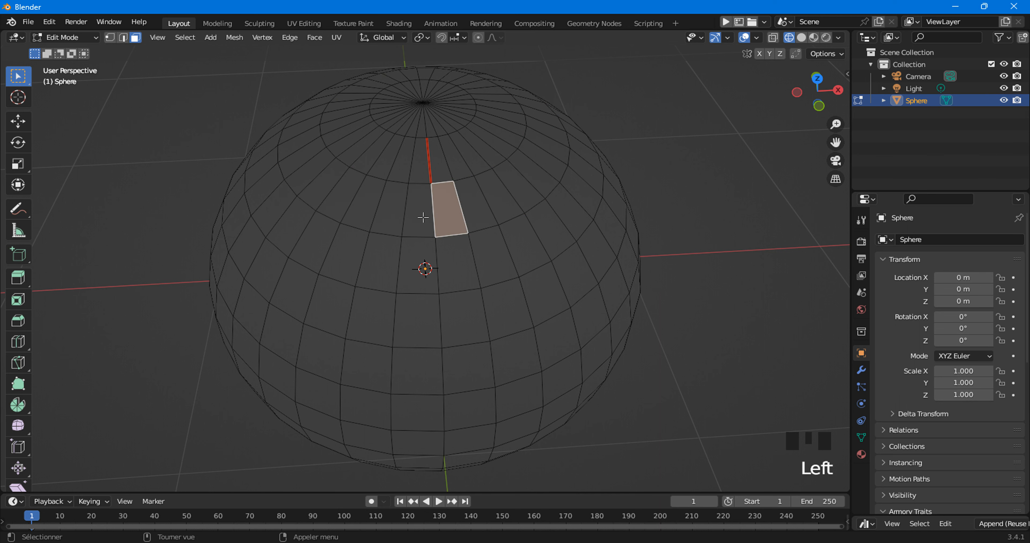
{"action": "key", "text": "2"}
{"action": "left_click", "coordinate": [431, 226]}
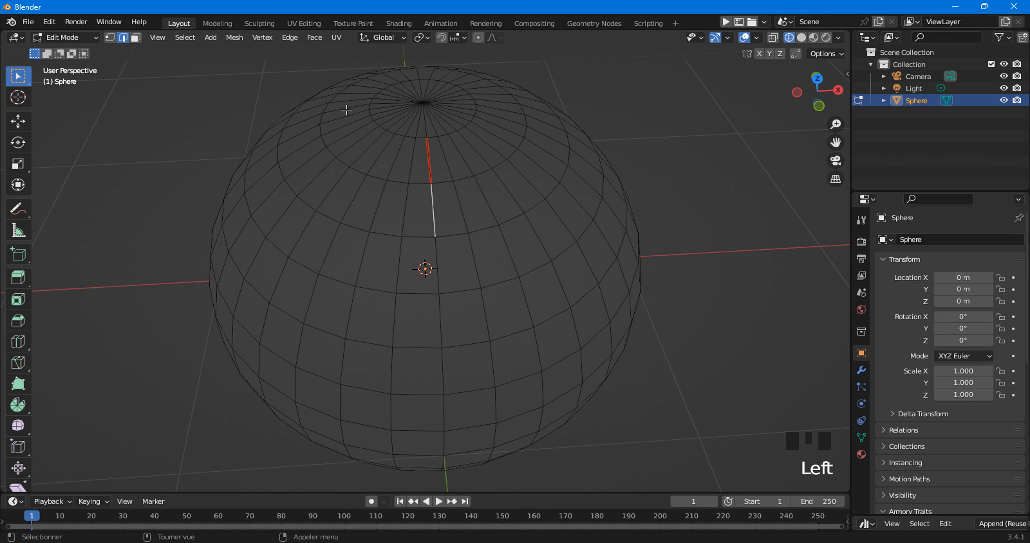
{"action": "left_click", "coordinate": [335, 38]}
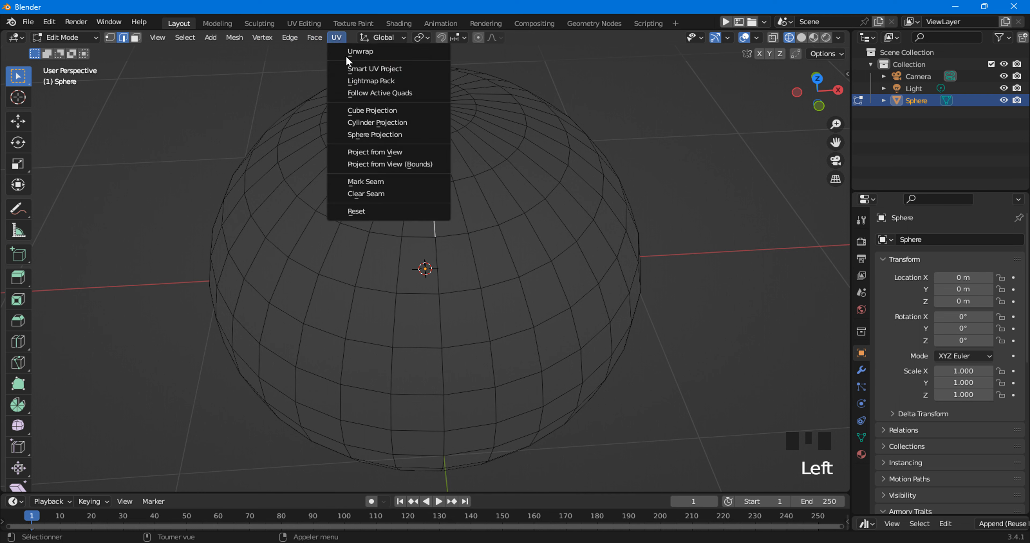
{"action": "left_click", "coordinate": [368, 180]}
- Loop-select the faces of the third quad ring, just below the end of the seam line
{"action": "left_click", "coordinate": [442, 267]}
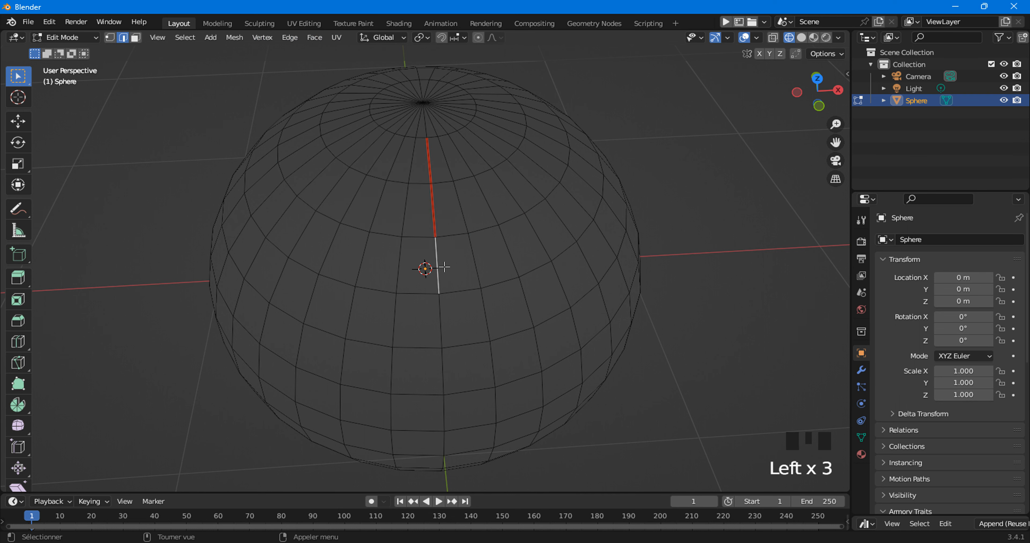
{"action": "left_click", "coordinate": [453, 282], "text": "alt"}
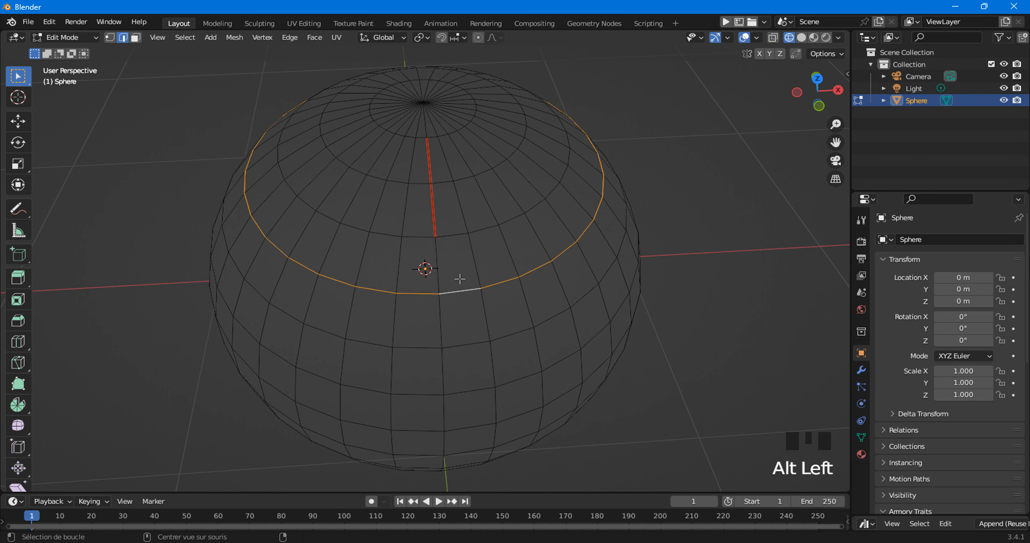
{"action": "key", "text": "3"}
{"action": "left_click", "coordinate": [445, 270], "text": "alt"}
{"action": "key", "text": "2"}
{"action": "key", "text": "ctrl+z"}
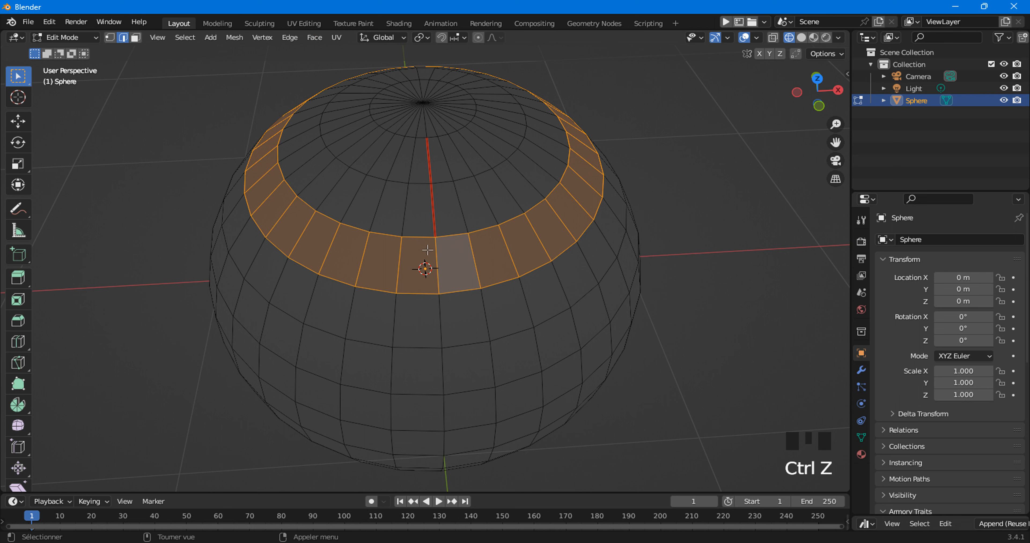
- Mark the third ring's vertical edge, in line with the seam above it, as a seam
{"action": "left_click", "coordinate": [441, 258]}
{"action": "left_click", "coordinate": [337, 39]}
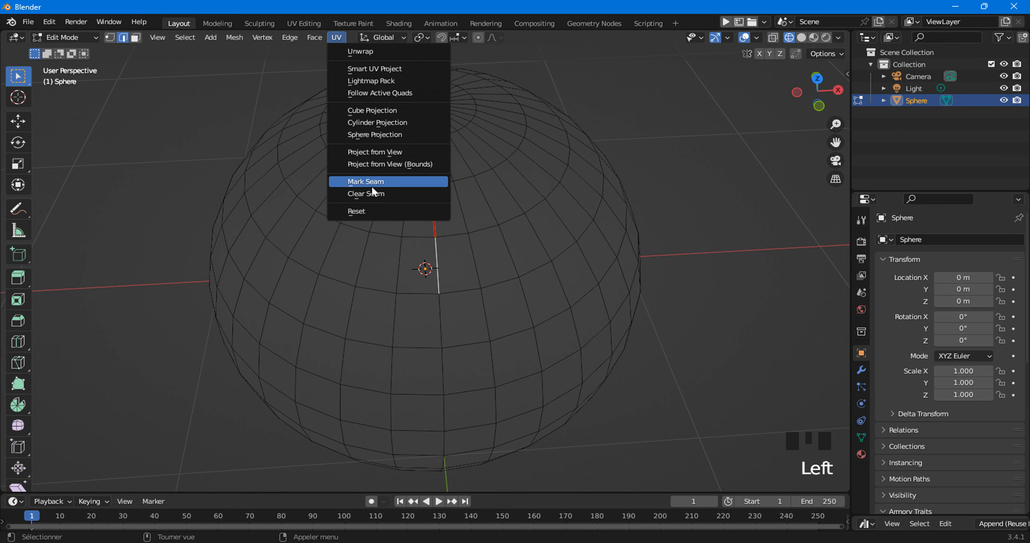
{"action": "left_click", "coordinate": [371, 184]}
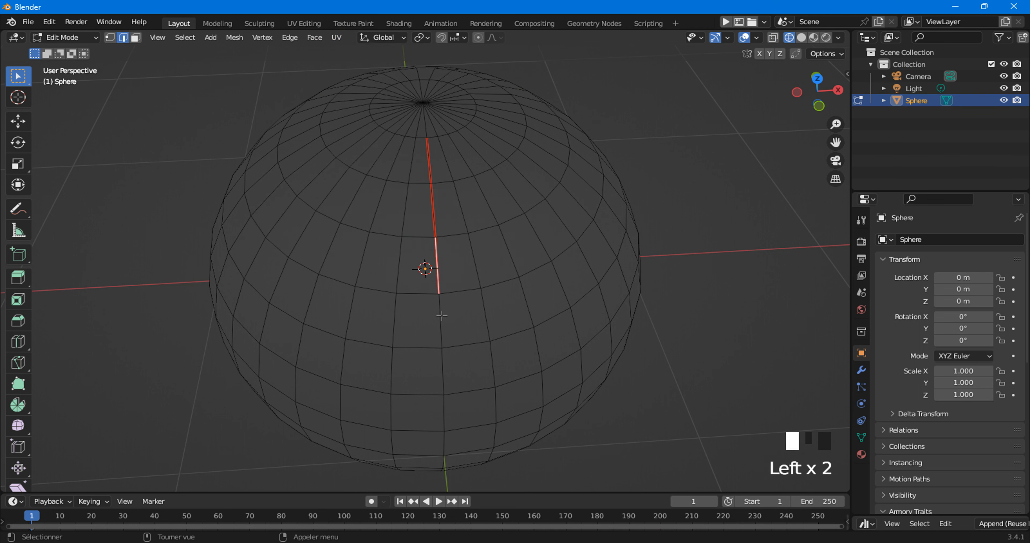
- Loop-select the quad rings below the seam line one after another in face mode, starting with the fourth ring
{"action": "left_click", "coordinate": [136, 37]}
{"action": "middle_click_drag", "start_coordinate": [441, 316], "coordinate": [430, 300]}
{"action": "left_click", "coordinate": [427, 275]}
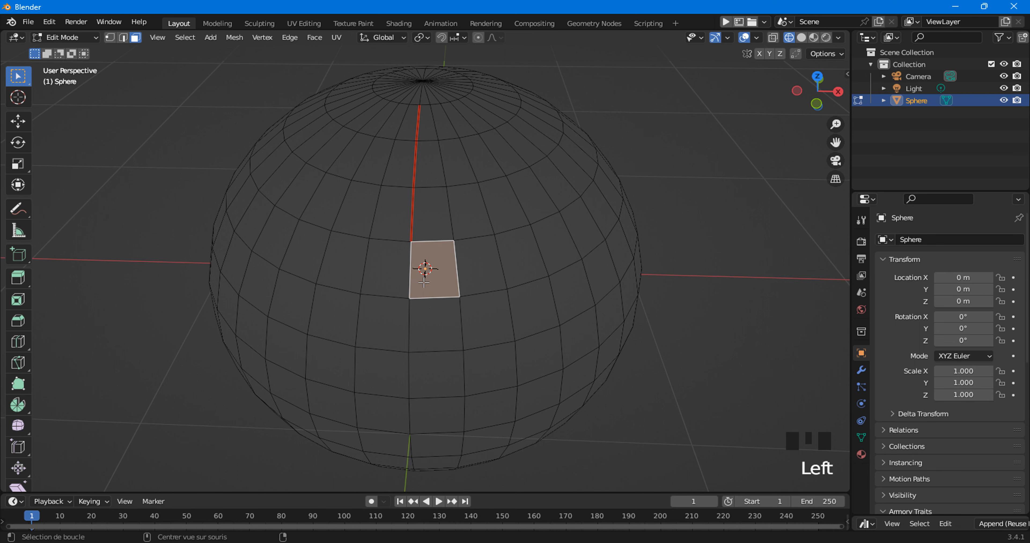
{"action": "left_click", "coordinate": [420, 280], "text": "alt"}
{"action": "left_click", "coordinate": [420, 339], "text": "alt"}
{"action": "left_click", "coordinate": [422, 375], "text": "alt"}
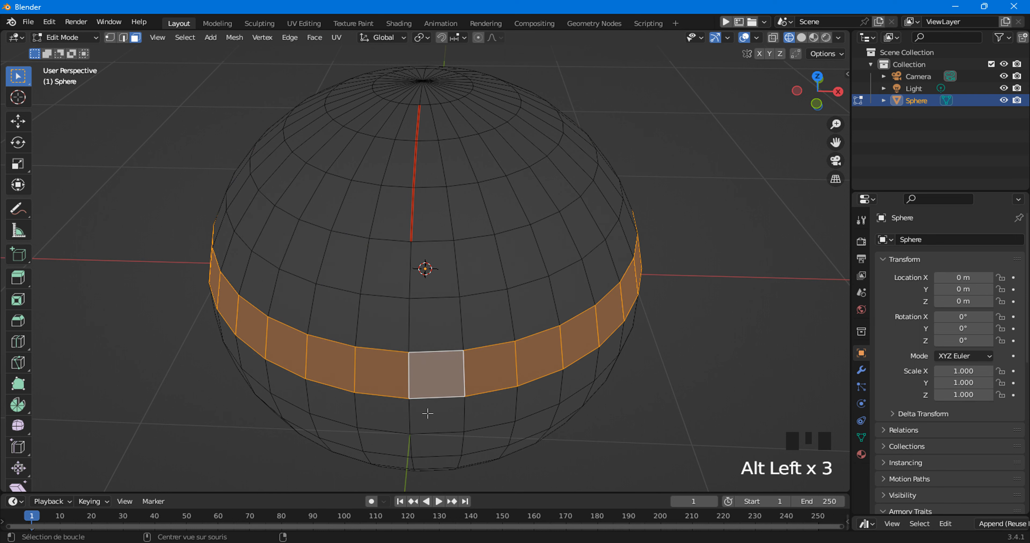
{"action": "left_click", "coordinate": [423, 444], "text": "alt"}
{"action": "left_click", "coordinate": [423, 444], "text": "alt"}
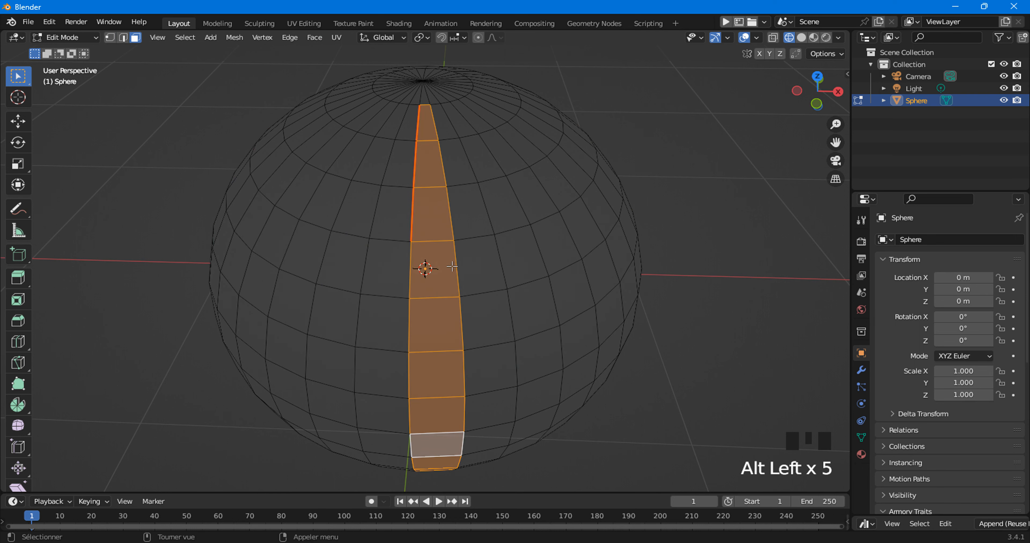
- Loop-select the fourth quad ring and add the successive lower rings to the face selection, undoing the vertical loop picked by mistake
{"action": "left_click", "coordinate": [420, 271]}
{"action": "left_click", "coordinate": [421, 270], "text": "alt"}
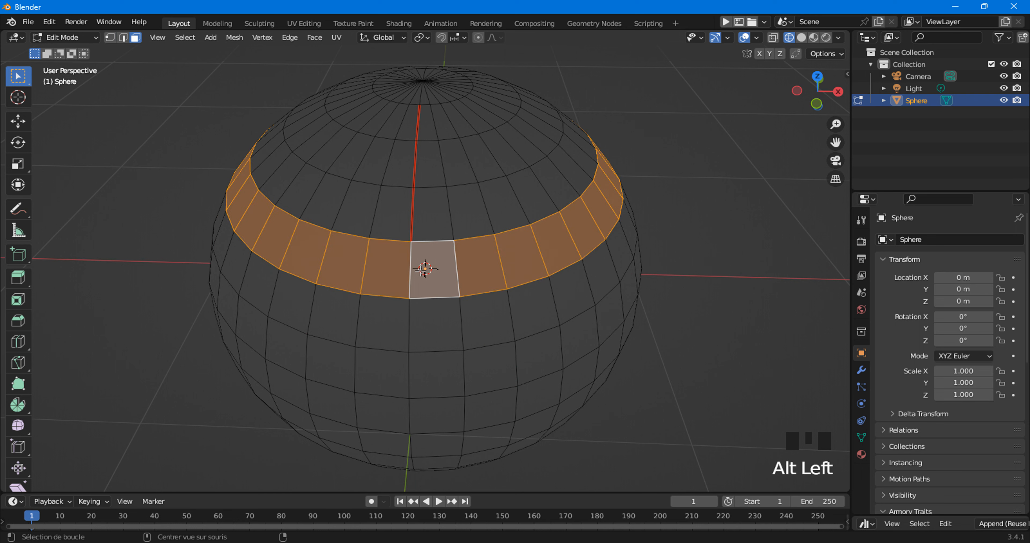
{"action": "left_click", "coordinate": [410, 320], "text": "alt+shift"}
{"action": "left_click", "coordinate": [420, 374], "text": "alt+shift"}
{"action": "middle_click_drag", "start_coordinate": [437, 401], "coordinate": [446, 299]}
{"action": "left_click", "coordinate": [450, 282], "text": "alt+shift"}
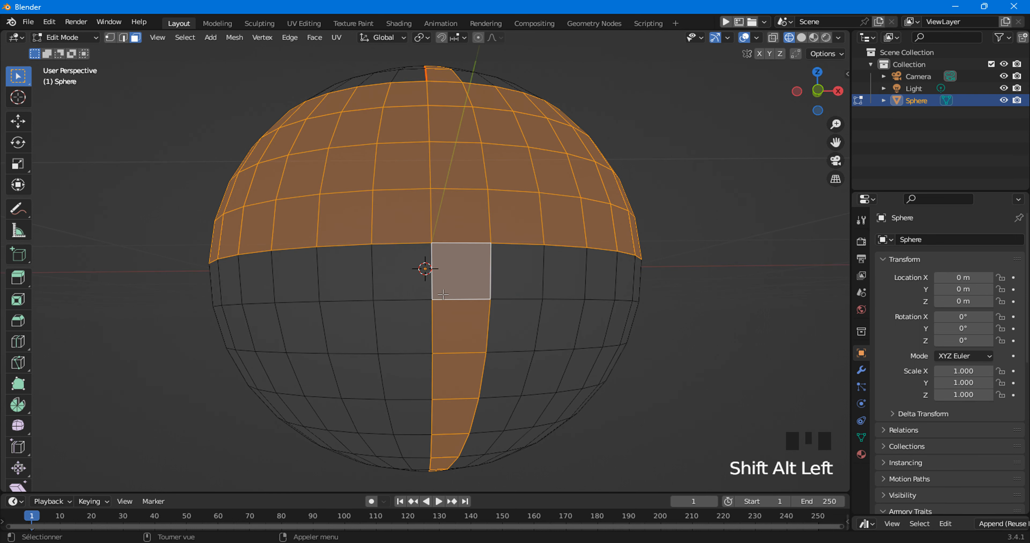
{"action": "key", "text": "ctrl+z"}
{"action": "left_click", "coordinate": [438, 283], "text": "alt+shift"}
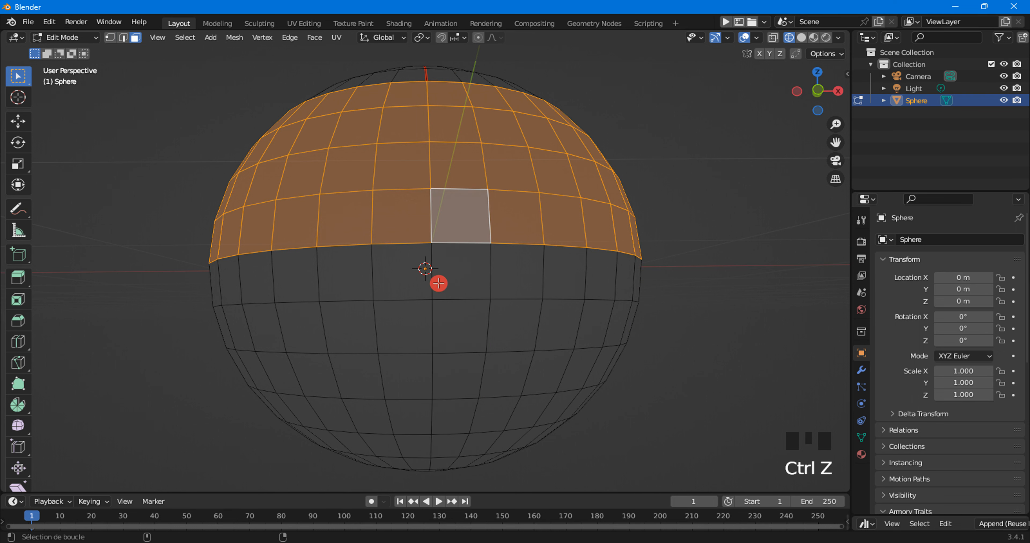
{"action": "left_click", "coordinate": [435, 314], "text": "alt+shift"}
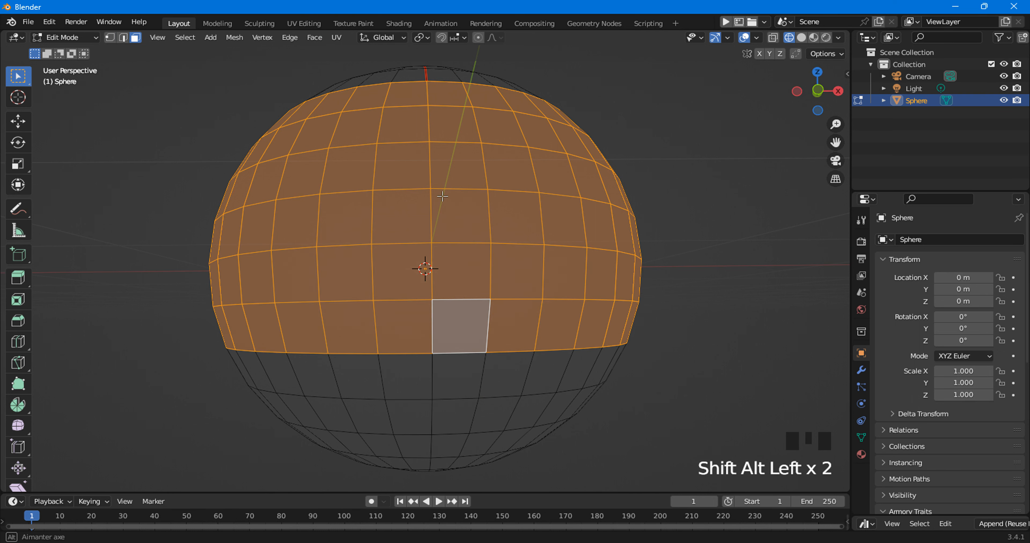
- Inspect the selected quad rings through the sphere with X-ray, and return to the non-transparent display
{"action": "middle_click_drag", "start_coordinate": [435, 313], "coordinate": [430, 172]}
{"action": "mouse_move", "coordinate": [499, 224]}
{"action": "middle_mouse_down"}
{"action": "mouse_move", "coordinate": [453, 284]}
{"action": "mouse_move", "coordinate": [542, 266]}
{"action": "mouse_move", "coordinate": [472, 231]}
{"action": "mouse_move", "coordinate": [485, 226]}
{"action": "middle_mouse_up"}
{"action": "key", "text": "alt+z"}
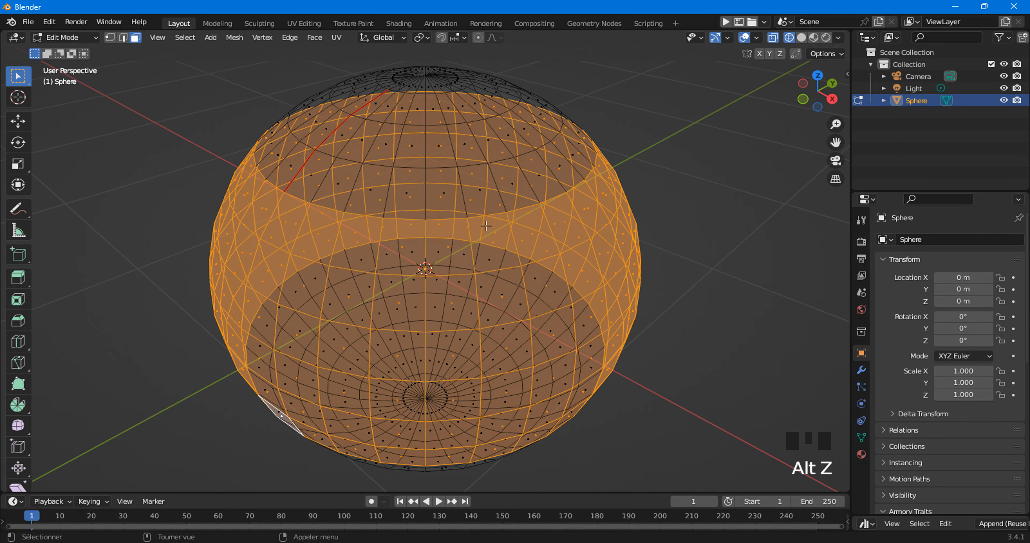
{"action": "middle_click_drag", "start_coordinate": [443, 256], "coordinate": [556, 203]}
{"action": "key", "text": "alt+z"}
- Mark the next five vertical edges directly below the seam line as seams, and clear their selection
{"action": "left_click", "coordinate": [426, 150]}
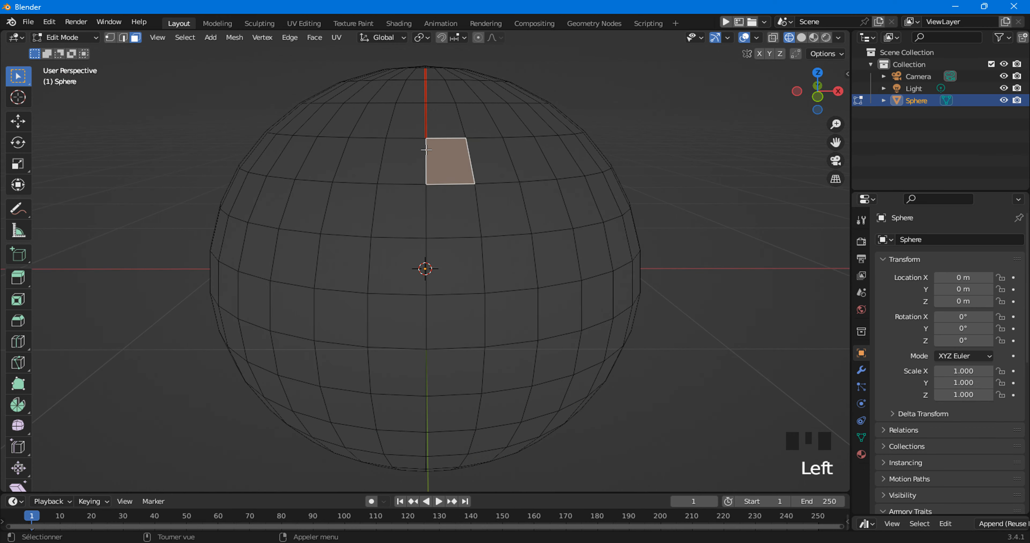
{"action": "key", "text": "2"}
{"action": "left_click", "coordinate": [426, 150]}
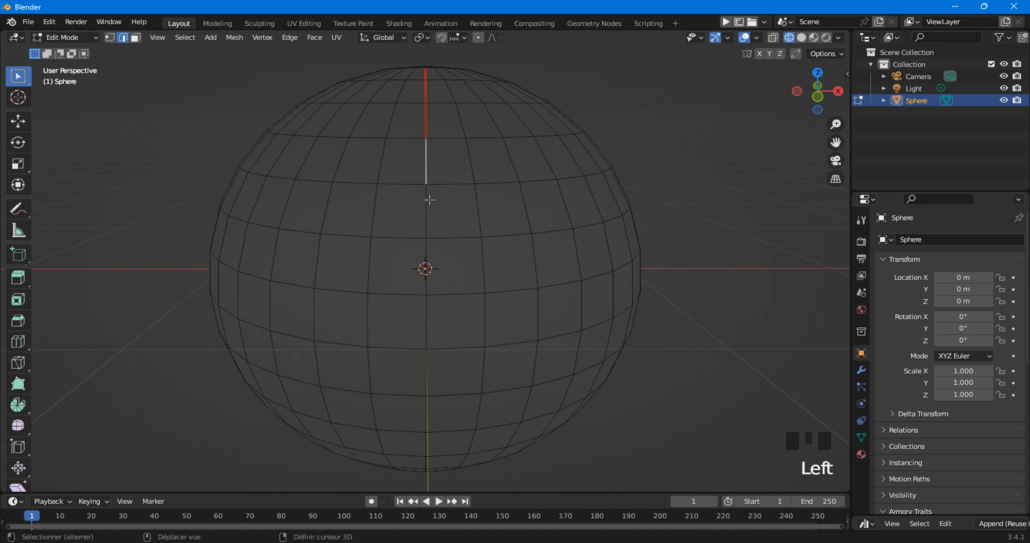
{"action": "left_click", "coordinate": [426, 236], "text": "shift"}
{"action": "left_click", "coordinate": [426, 265], "text": "shift"}
{"action": "left_click", "coordinate": [426, 311], "text": "shift"}
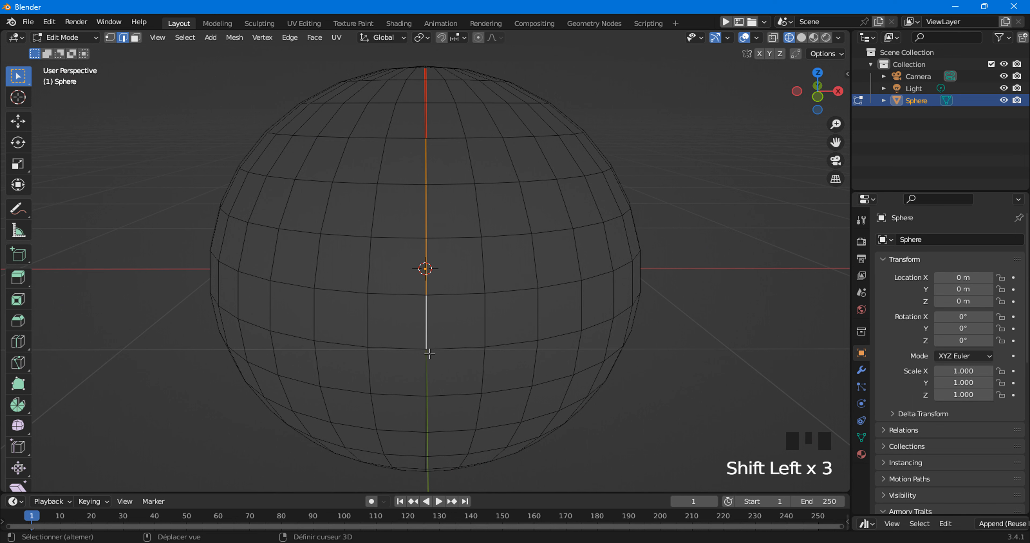
{"action": "left_click", "coordinate": [427, 366], "text": "shift"}
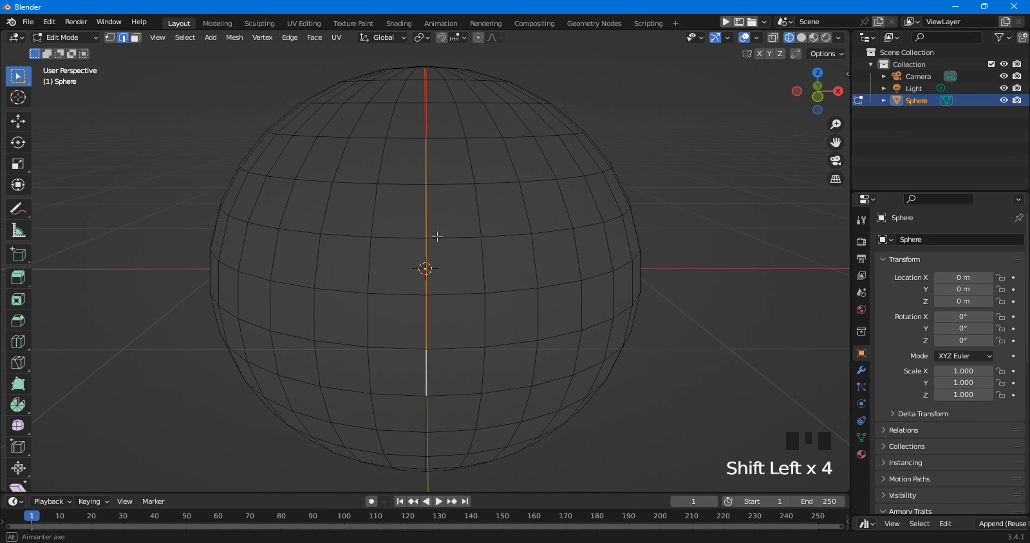
{"action": "middle_click_drag", "start_coordinate": [432, 250], "coordinate": [425, 270]}
{"action": "left_click", "coordinate": [336, 37]}
{"action": "left_click", "coordinate": [358, 181]}
{"action": "middle_click_drag", "start_coordinate": [425, 271], "coordinate": [482, 281]}
{"action": "left_click", "coordinate": [536, 269]}
- Select the shortest edge path from the lowest quad ring up to the end of the seam line and mark it as a seam
{"action": "middle_click_drag", "start_coordinate": [437, 367], "coordinate": [464, 210]}
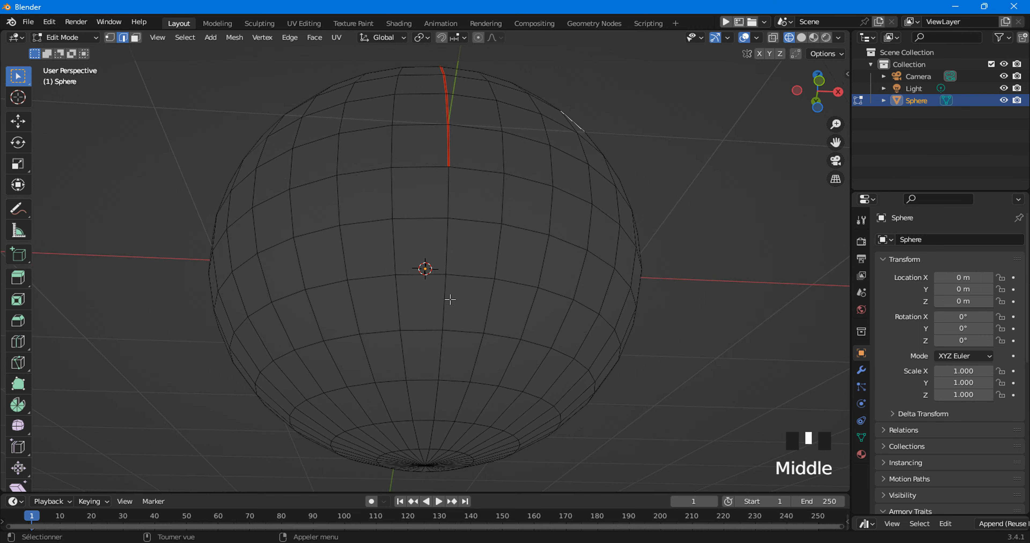
{"action": "middle_click_drag", "start_coordinate": [425, 442], "coordinate": [441, 387]}
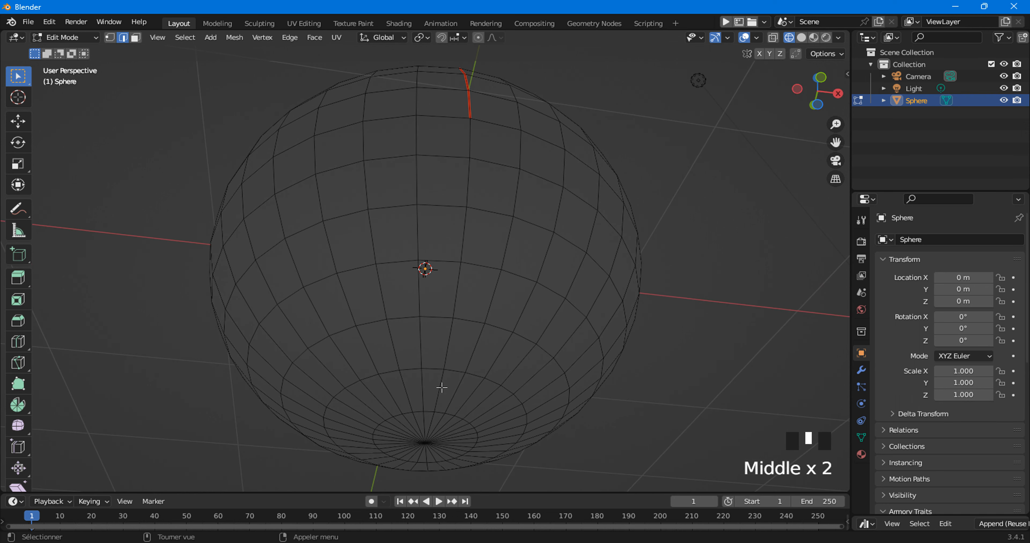
{"action": "left_click", "coordinate": [436, 404]}
{"action": "left_click", "coordinate": [447, 348], "text": "shift"}
{"action": "left_click", "coordinate": [460, 295], "text": "shift"}
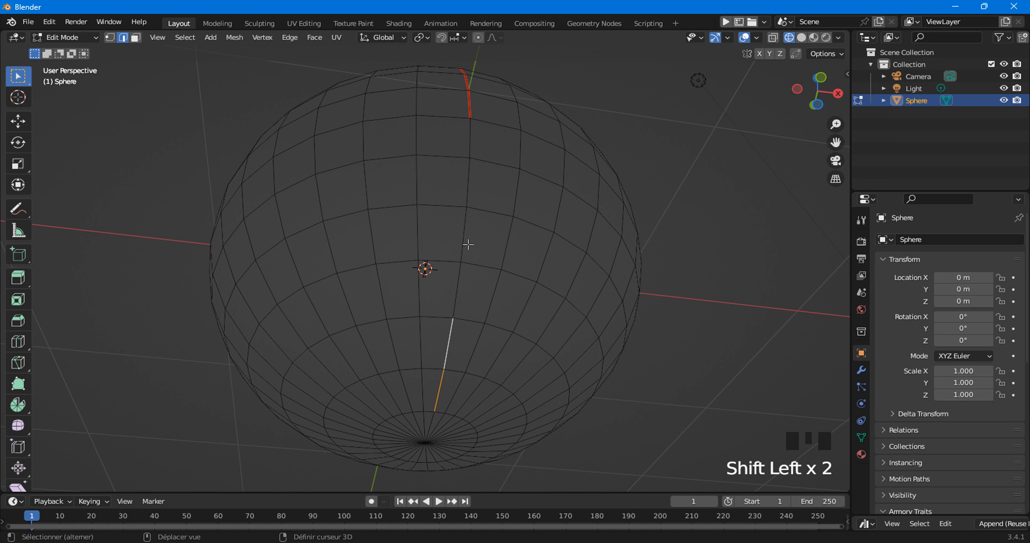
{"action": "left_click", "coordinate": [470, 136], "text": "ctrl"}
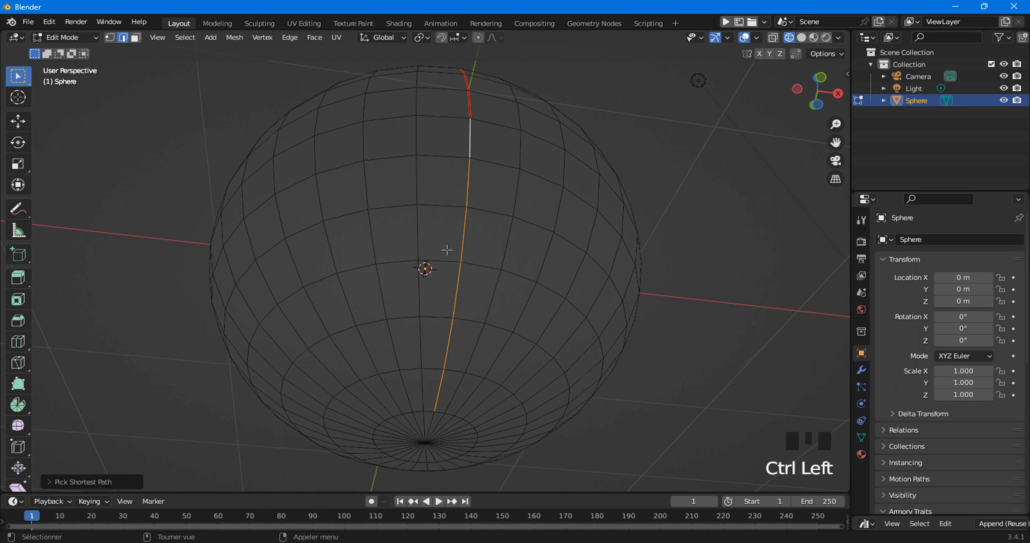
{"action": "left_click", "coordinate": [336, 37]}
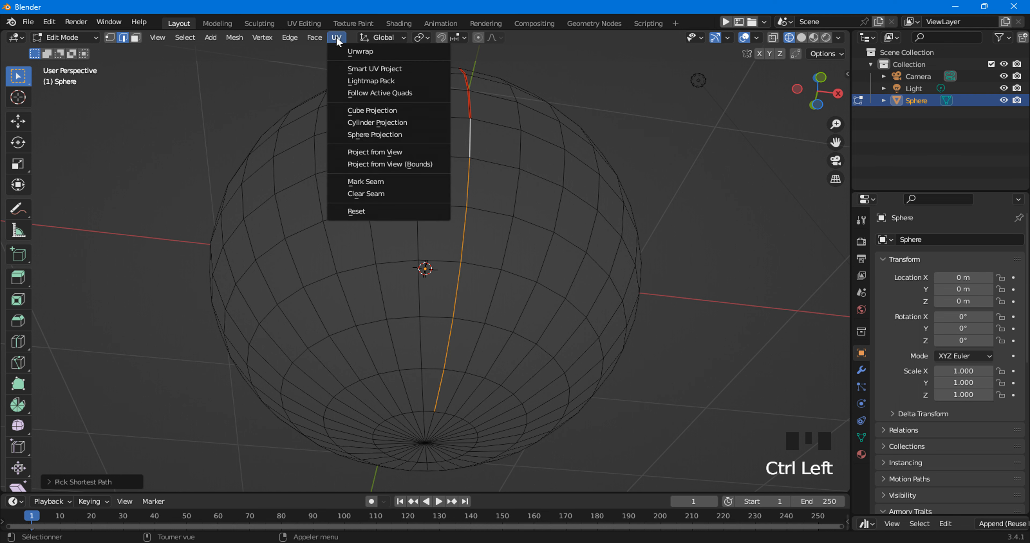
{"action": "left_click", "coordinate": [369, 183]}
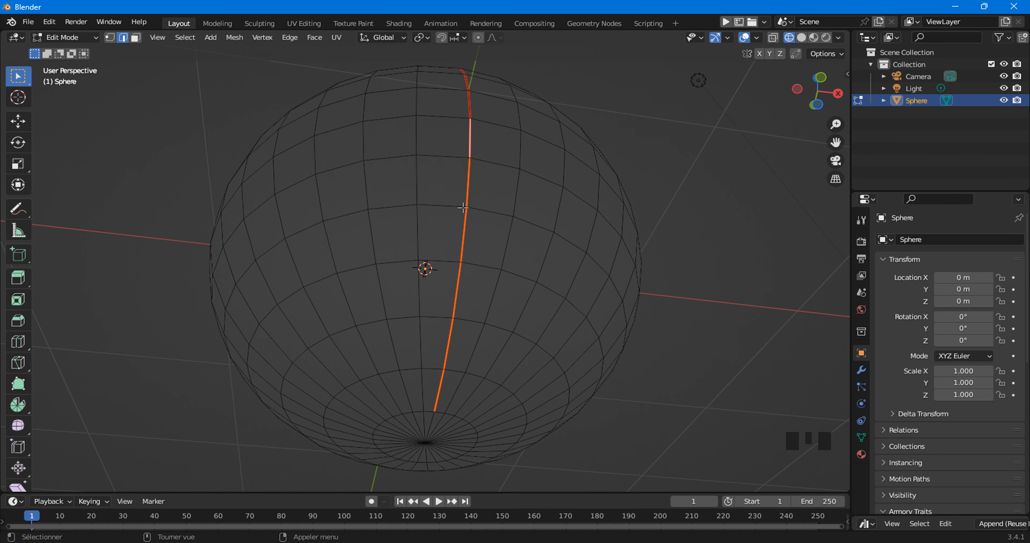
- Select the entire sphere mesh, and replace that selection with a single edge
{"action": "middle_click_drag", "start_coordinate": [463, 208], "coordinate": [446, 354]}
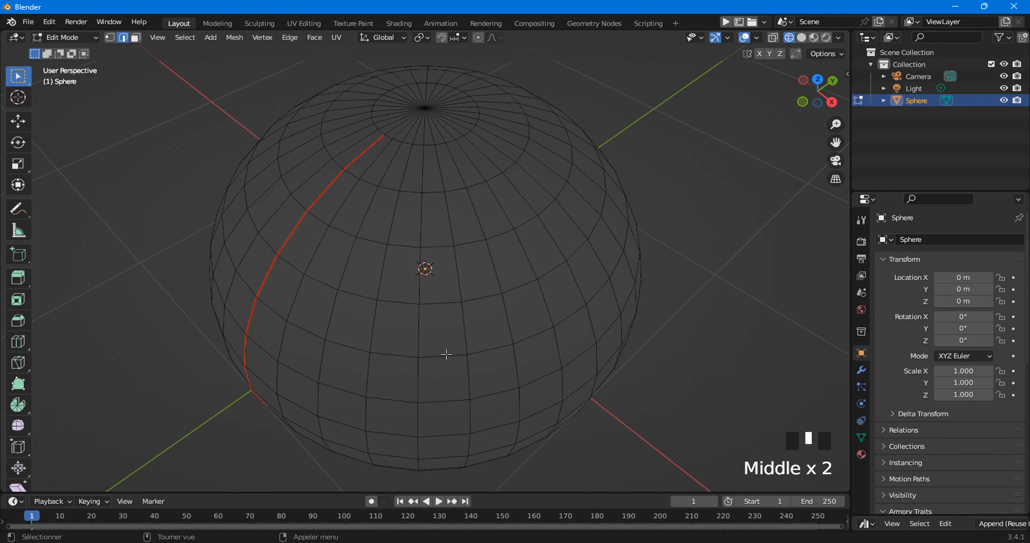
{"action": "key", "text": "a"}
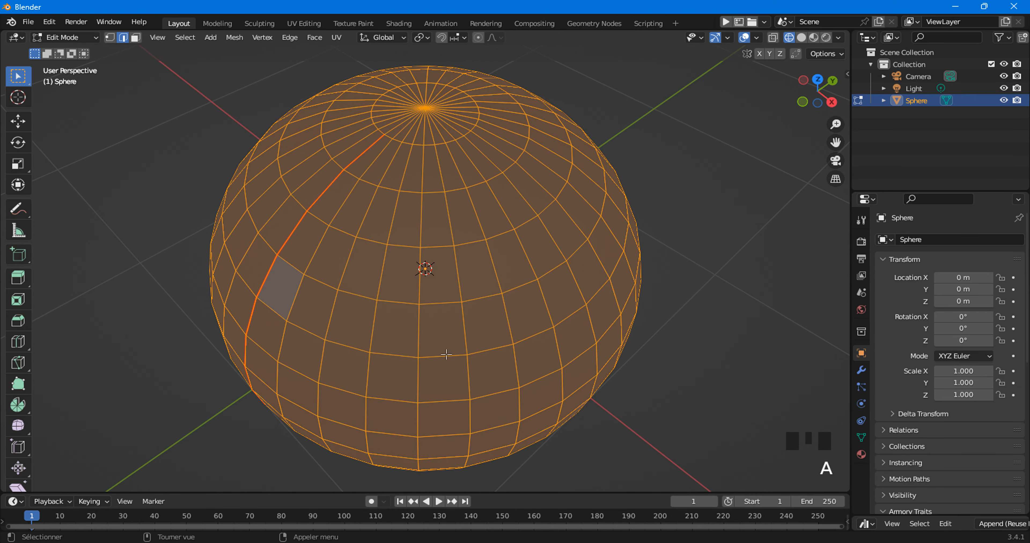
{"action": "left_click", "coordinate": [521, 198]}
{"action": "middle_click_drag", "start_coordinate": [440, 190], "coordinate": [449, 165]}
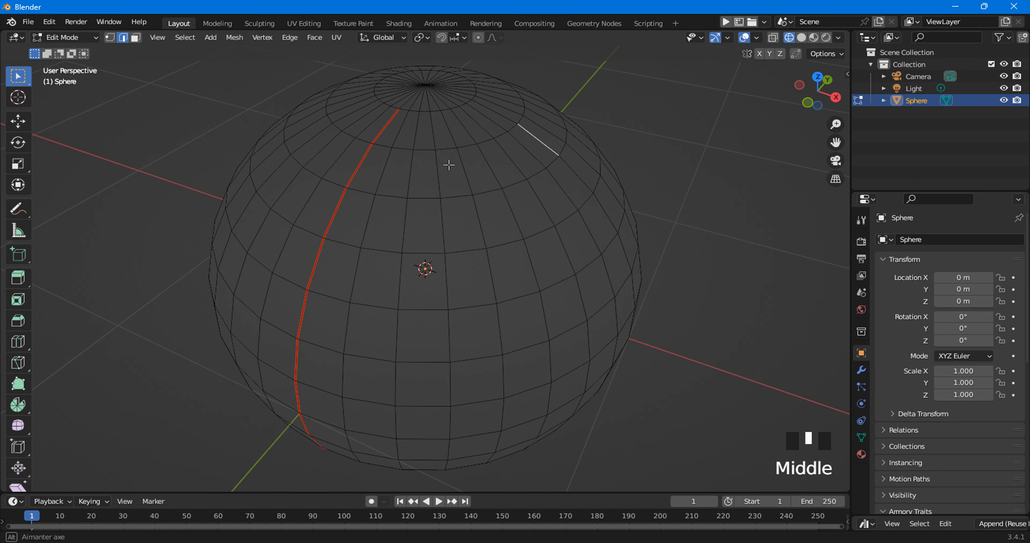
- Loop-select the second quad ring in face mode, starting from the face beside the seam line
{"action": "left_click", "coordinate": [393, 126]}
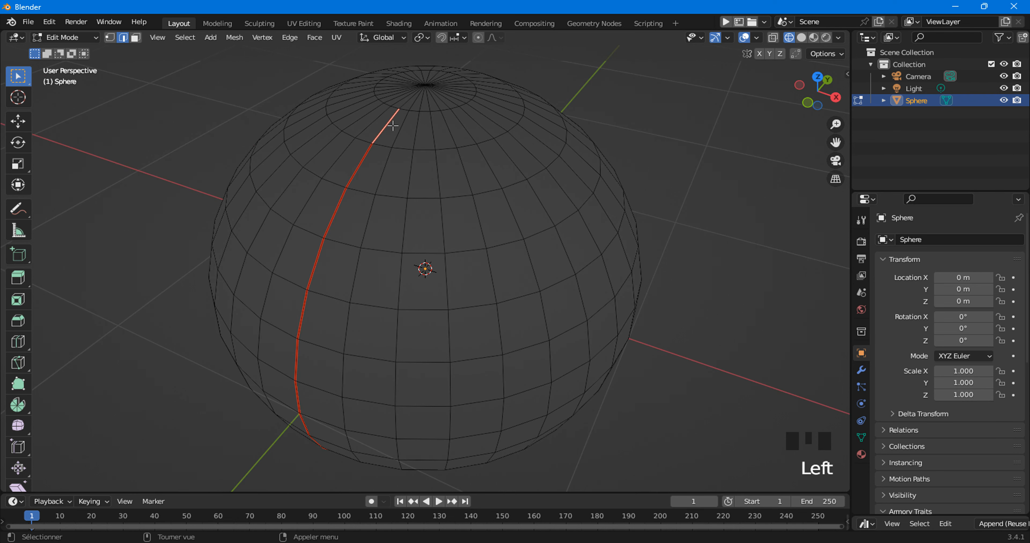
{"action": "left_click", "coordinate": [392, 132], "text": "alt"}
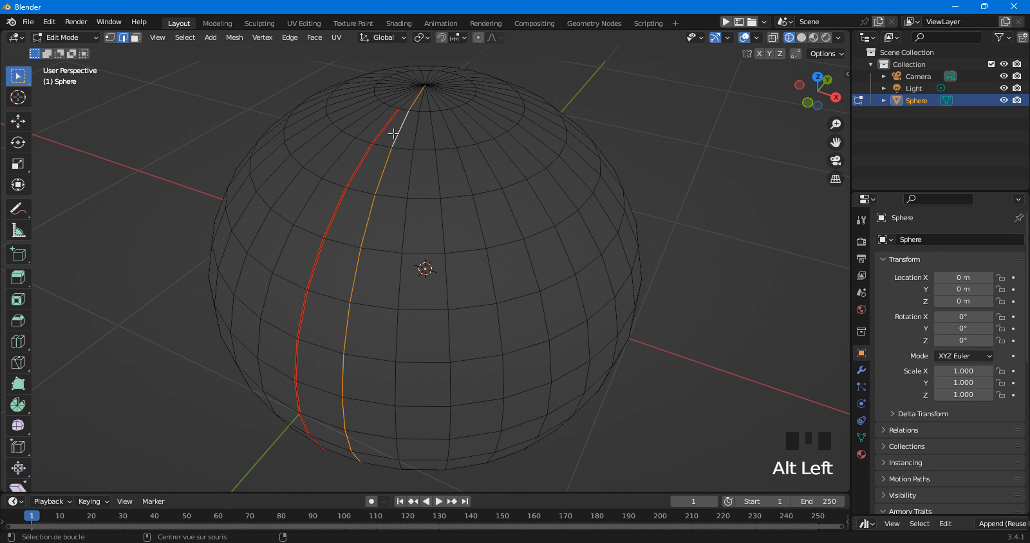
{"action": "key", "text": "3"}
{"action": "left_click", "coordinate": [392, 136]}
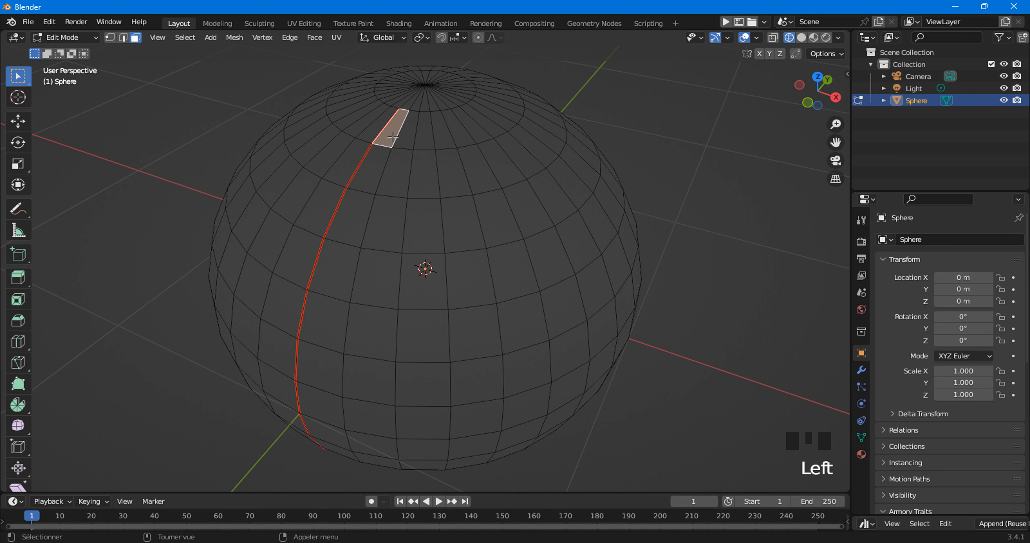
{"action": "left_click", "coordinate": [393, 137], "text": "alt"}
{"action": "left_click", "coordinate": [379, 160], "text": "ctrl+alt"}
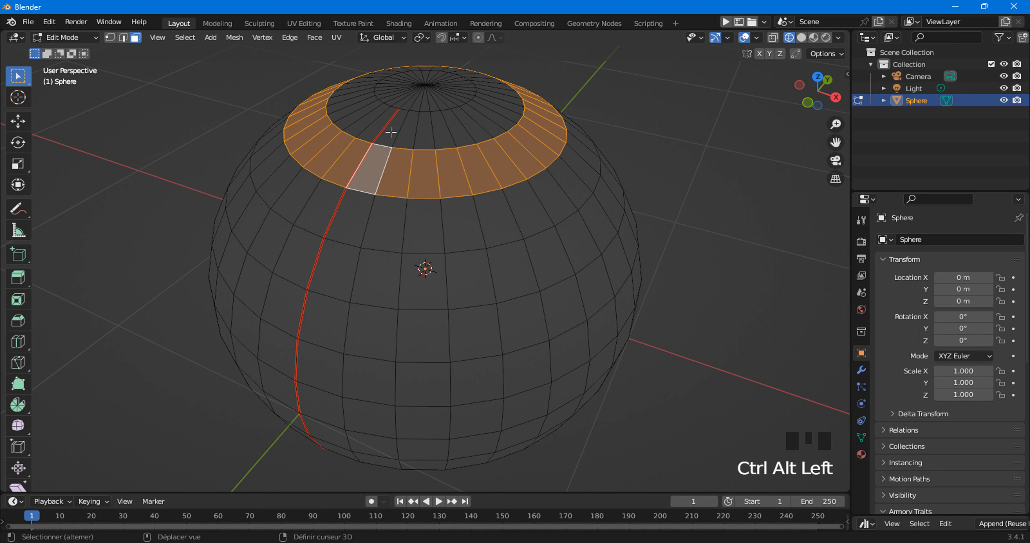
- Add the uppermost quad ring and the rings below it to the face loop selection, working down along the seam line
{"action": "left_click", "coordinate": [387, 141], "text": "alt+shift"}
{"action": "left_click", "coordinate": [361, 207], "text": "alt+shift"}
{"action": "left_click", "coordinate": [333, 273], "text": "alt+shift"}
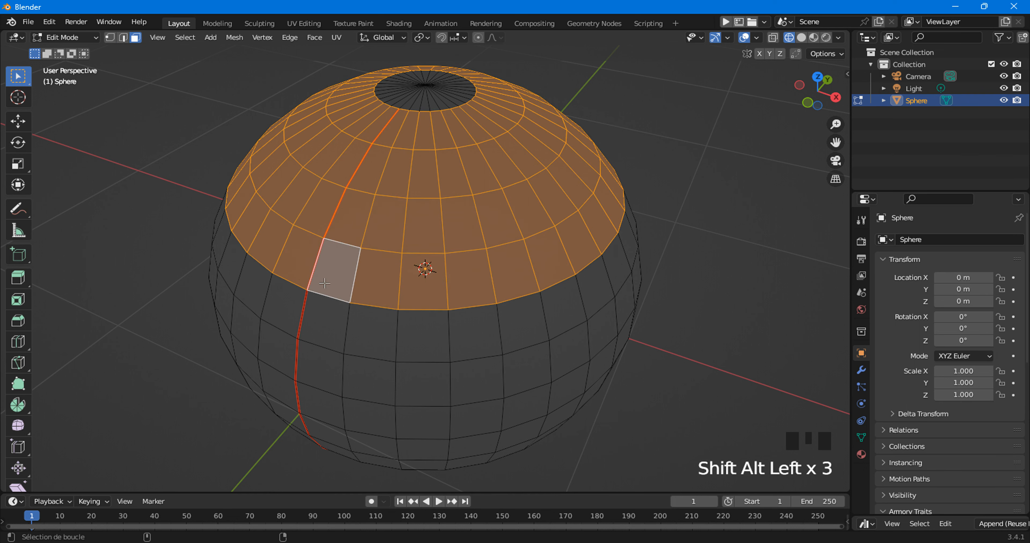
{"action": "left_click", "coordinate": [306, 365], "text": "alt+shift"}
{"action": "left_click", "coordinate": [307, 384], "text": "alt+shift"}
- Try to extend the face loop selection to the lower quad rings, and replace it with a single face beside the seam
{"action": "middle_click_drag", "start_coordinate": [307, 384], "coordinate": [392, 199]}
{"action": "left_click", "coordinate": [437, 142], "text": "alt+shift"}
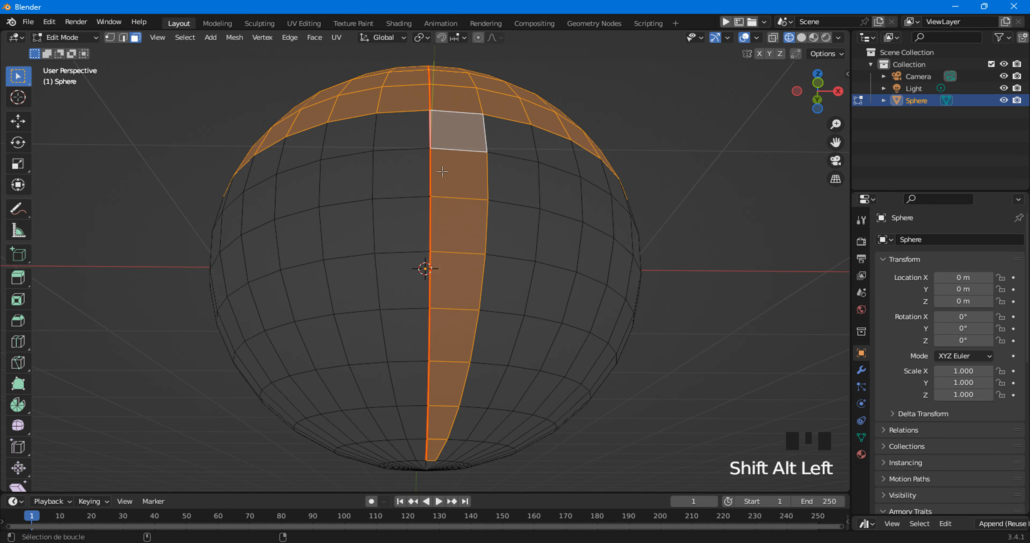
{"action": "left_click", "coordinate": [488, 140], "text": "alt+shift"}
{"action": "left_click", "coordinate": [494, 144], "text": "alt+shift"}
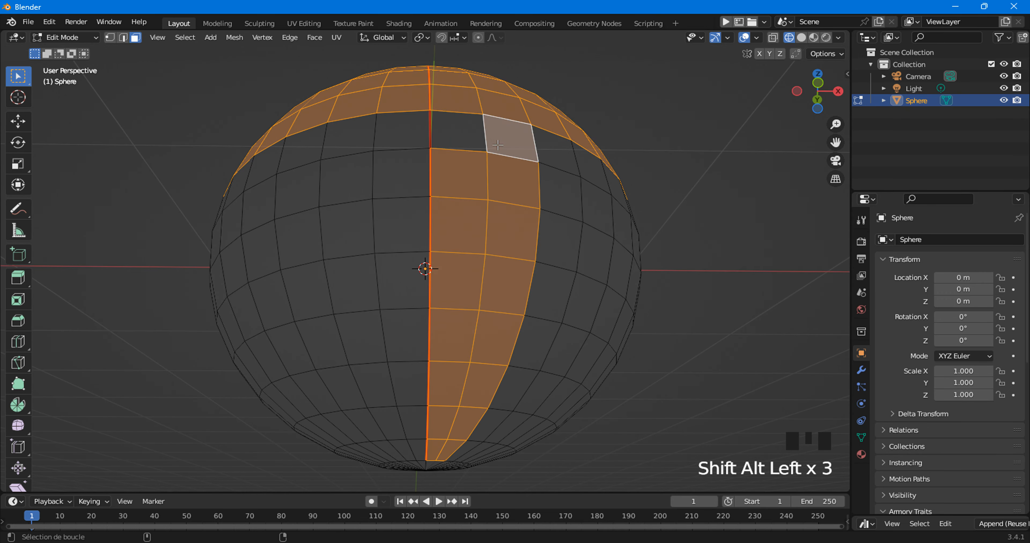
{"action": "left_click", "coordinate": [439, 144], "text": "alt+shift"}
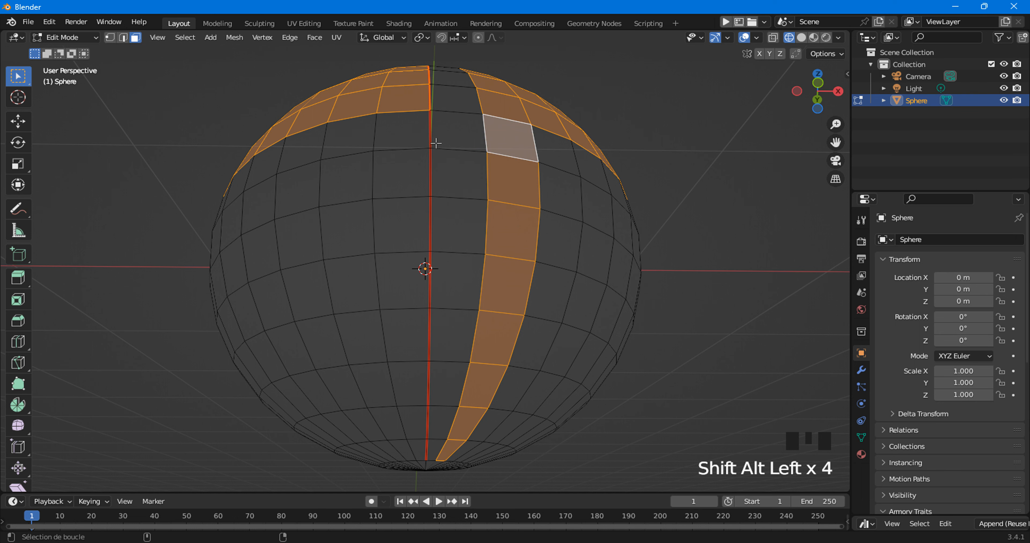
{"action": "left_click", "coordinate": [436, 142], "text": "alt+shift"}
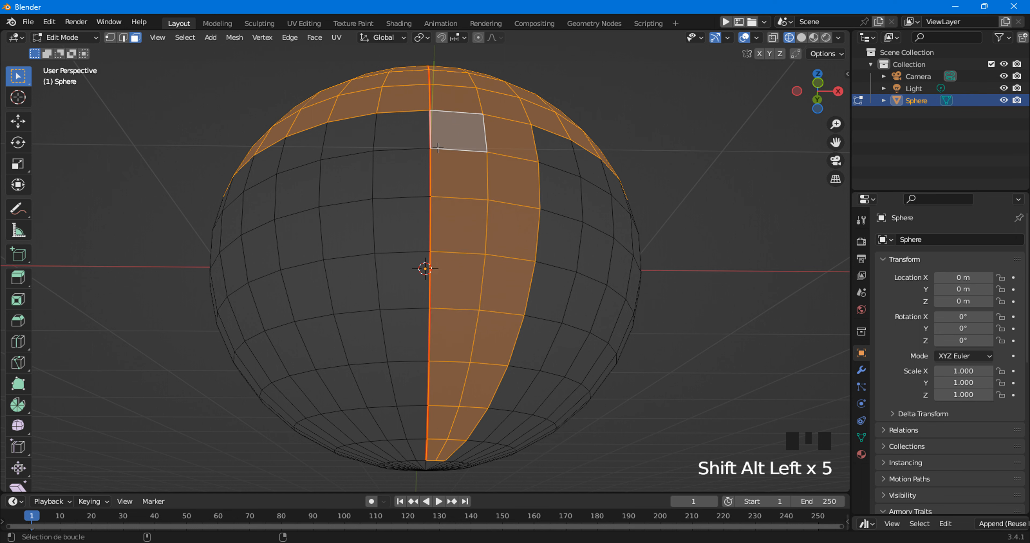
{"action": "left_click", "coordinate": [416, 142]}
- Box-select all quad faces between the two pole caps in back orthographic view with X-ray enabled, leaving out the pole triangles
{"action": "middle_click_drag", "start_coordinate": [415, 142], "coordinate": [449, 161]}
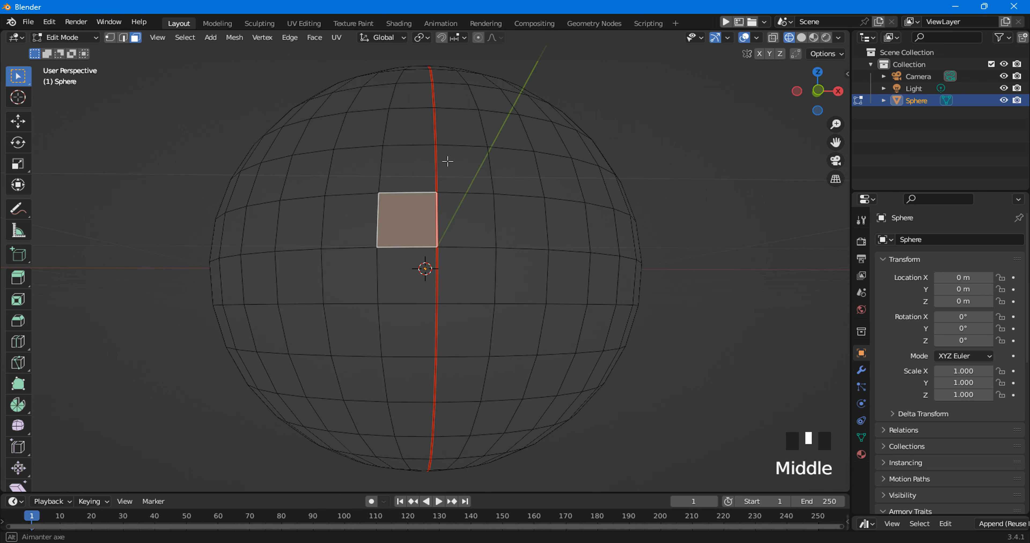
{"action": "left_click", "coordinate": [816, 93]}
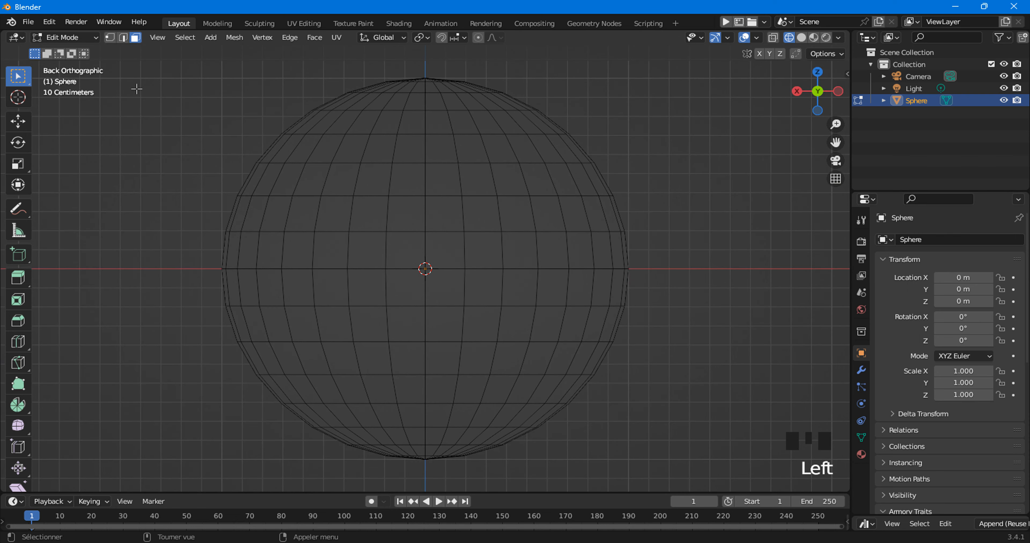
{"action": "left_click_drag", "start_coordinate": [137, 84], "coordinate": [635, 461]}
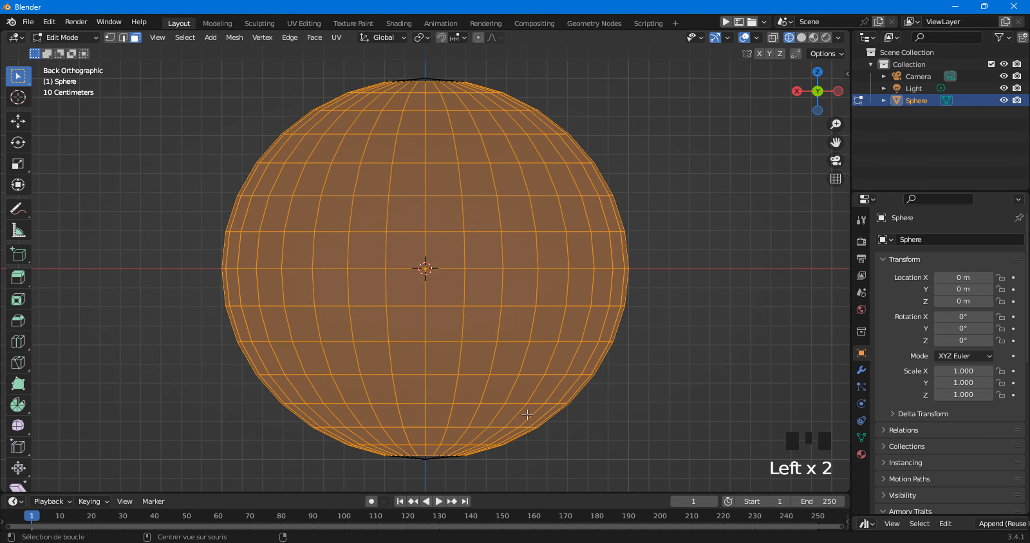
{"action": "key", "text": "alt+z"}
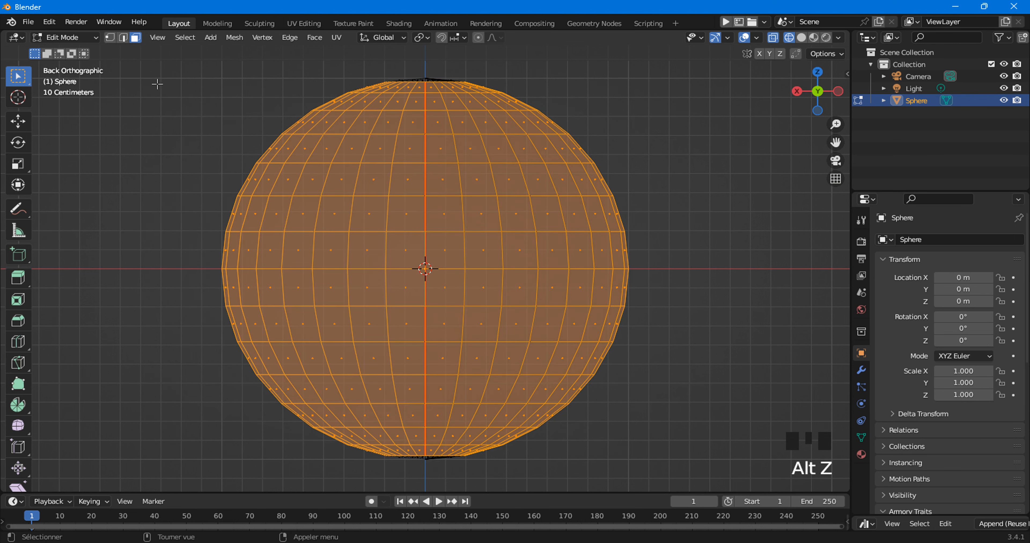
{"action": "left_click_drag", "start_coordinate": [157, 84], "coordinate": [630, 454]}
{"action": "middle_click_drag", "start_coordinate": [629, 454], "coordinate": [406, 272]}
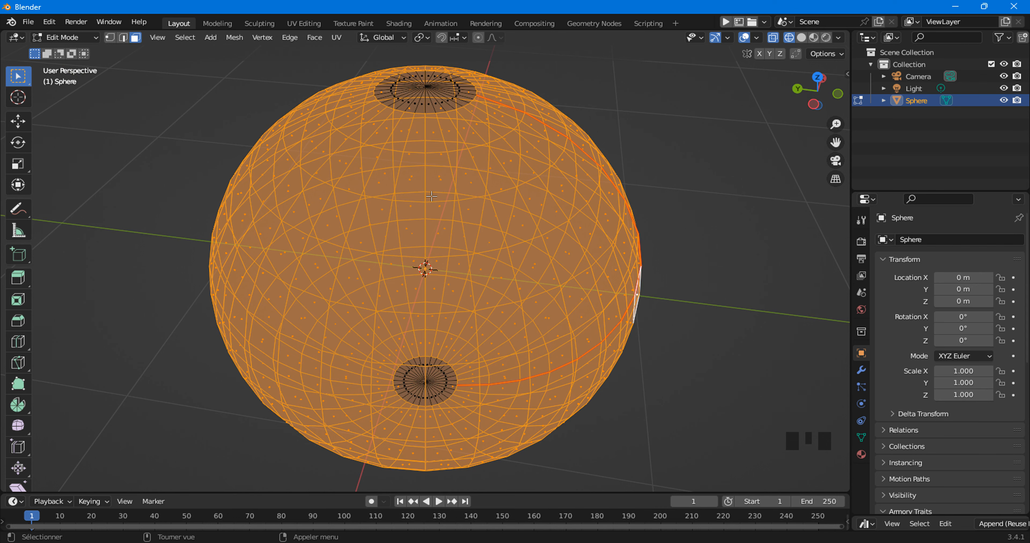
- Examine where the quad selection and the seam line end at the triangle caps on both poles
{"action": "middle_click_drag", "start_coordinate": [430, 196], "coordinate": [360, 112]}
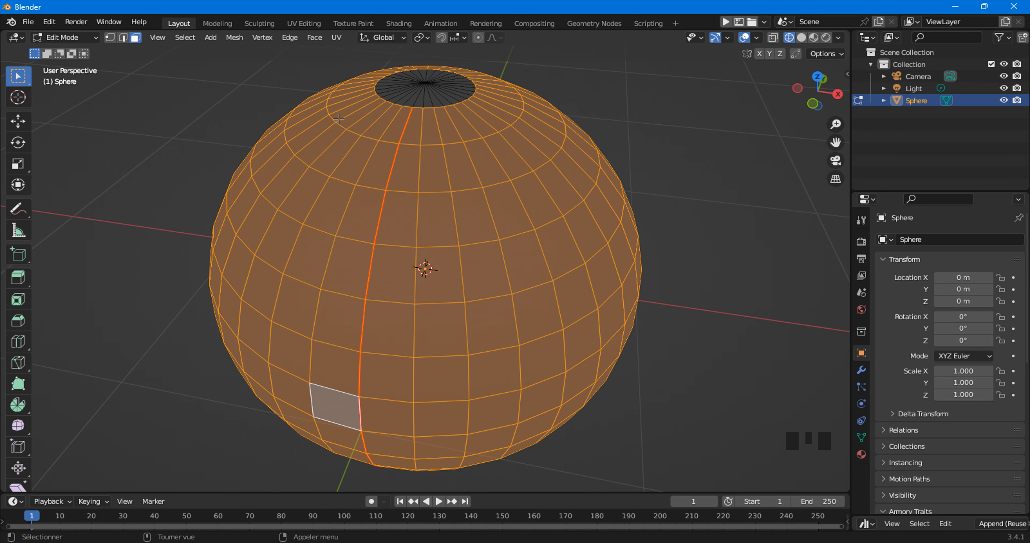
{"action": "middle_click_drag", "start_coordinate": [406, 109], "coordinate": [409, 132]}
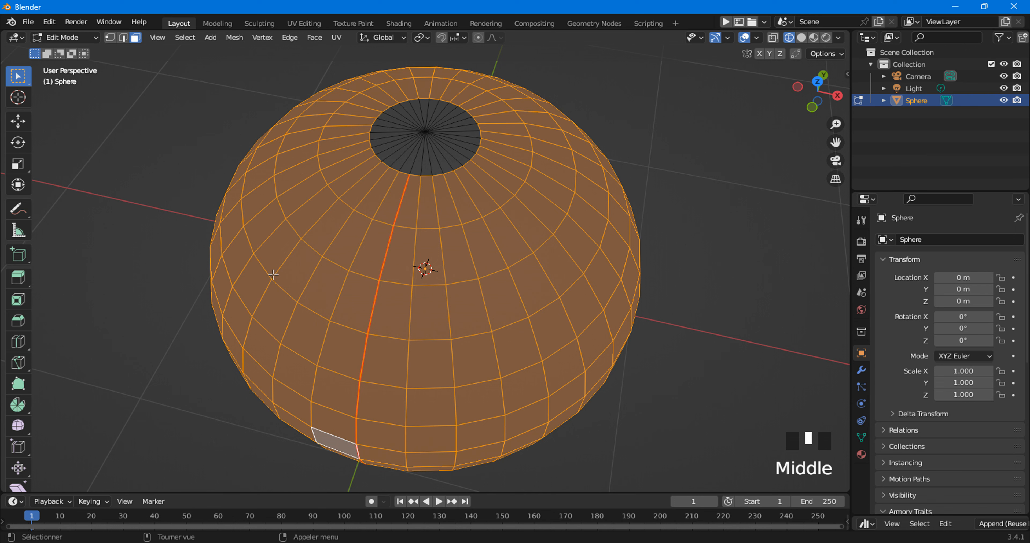
{"action": "middle_click_drag", "start_coordinate": [416, 186], "coordinate": [412, 189]}
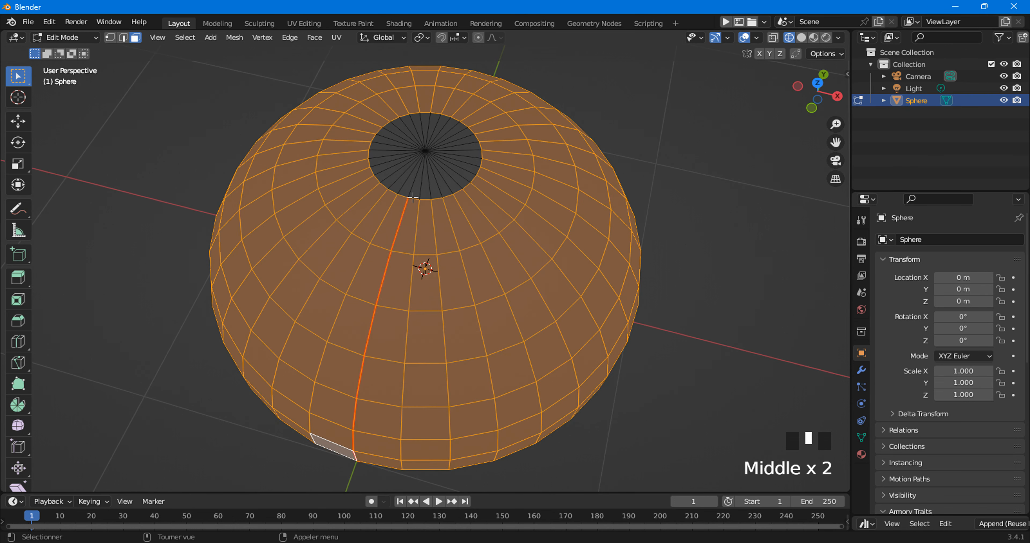
{"action": "left_click", "coordinate": [412, 196]}
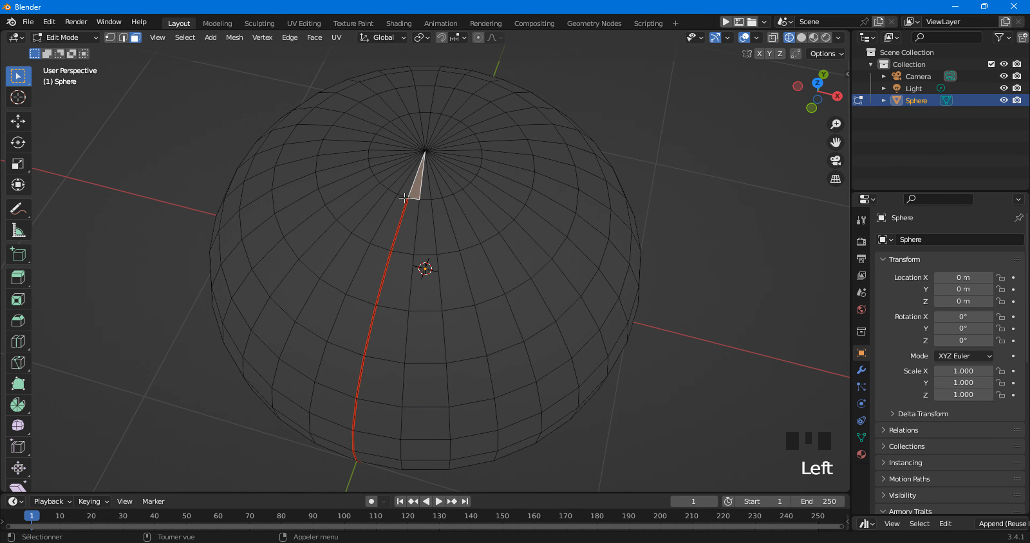
{"action": "key", "text": "ctrl+z"}
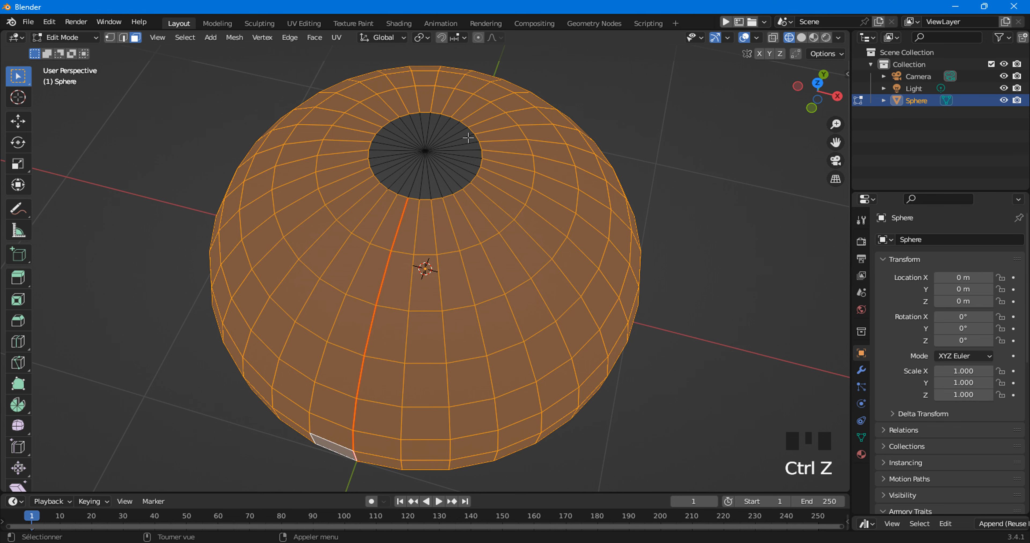
{"action": "middle_click_drag", "start_coordinate": [424, 276], "coordinate": [391, 247]}
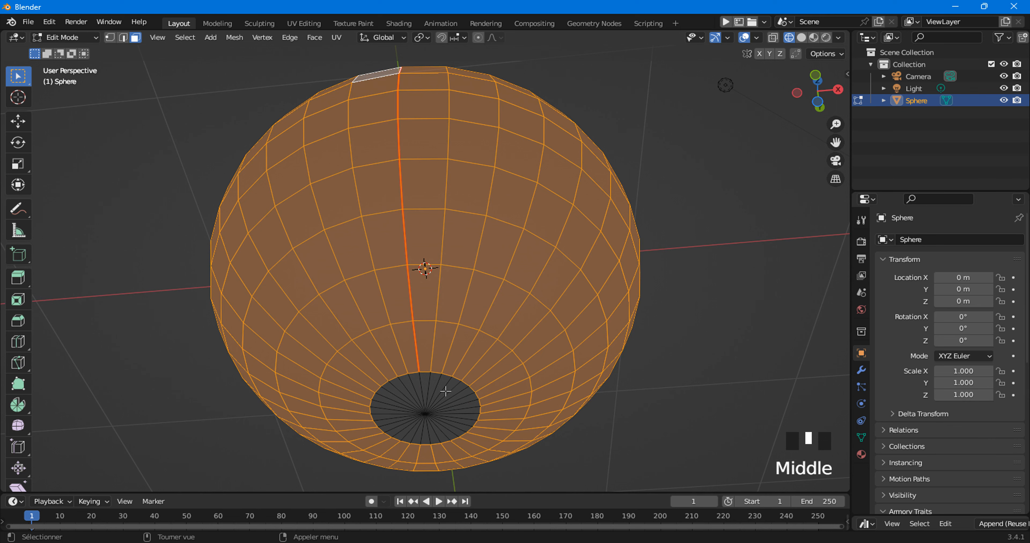
{"action": "middle_click_drag", "start_coordinate": [487, 133], "coordinate": [404, 254]}
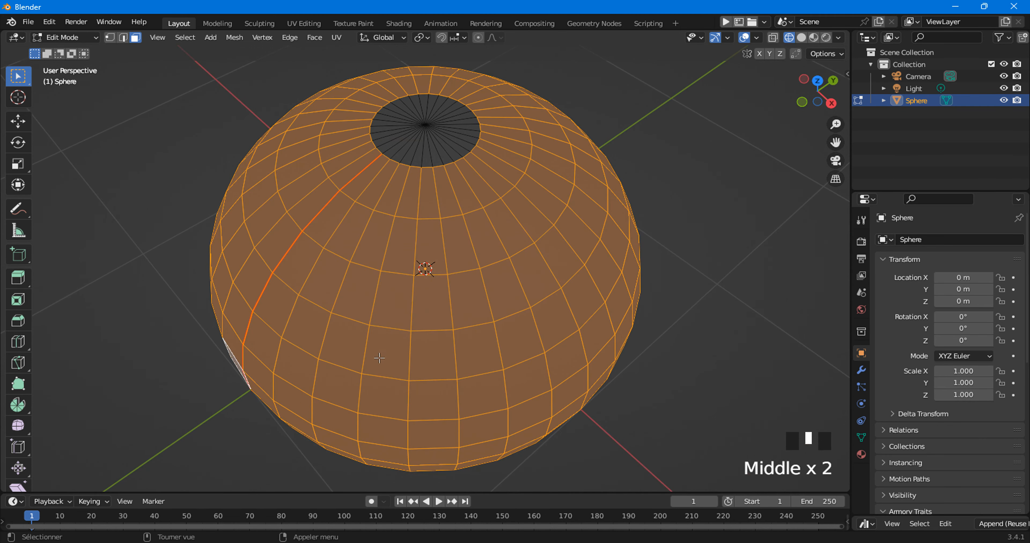
- Select the entire sphere mesh and unwrap it in the UV Editing workspace
{"action": "left_click", "coordinate": [395, 160]}
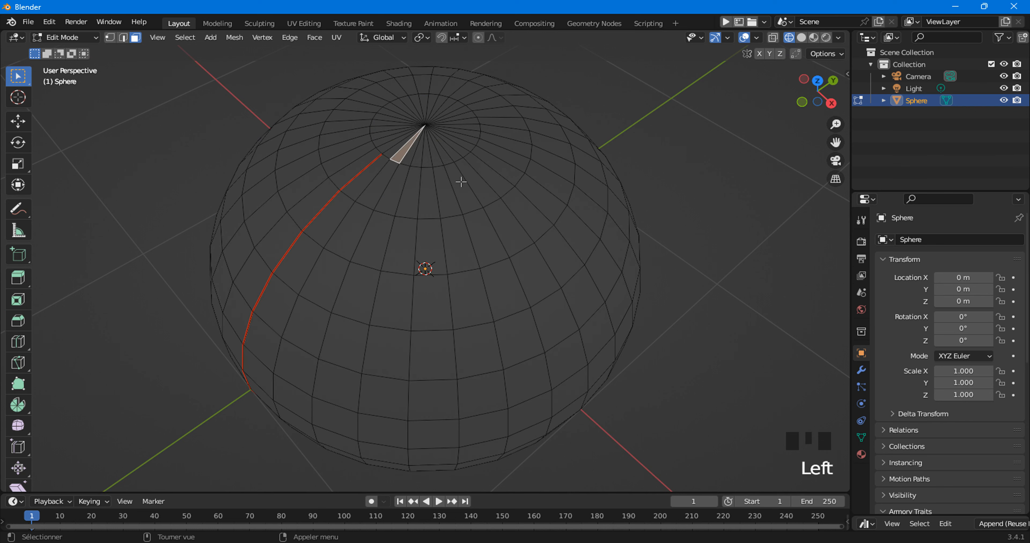
{"action": "key", "text": "a"}
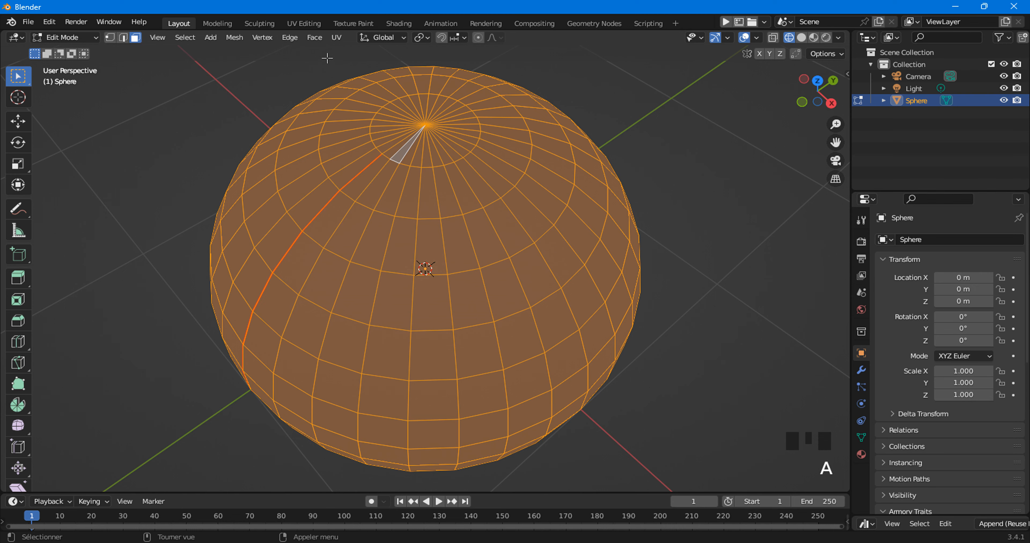
{"action": "left_click", "coordinate": [305, 23]}
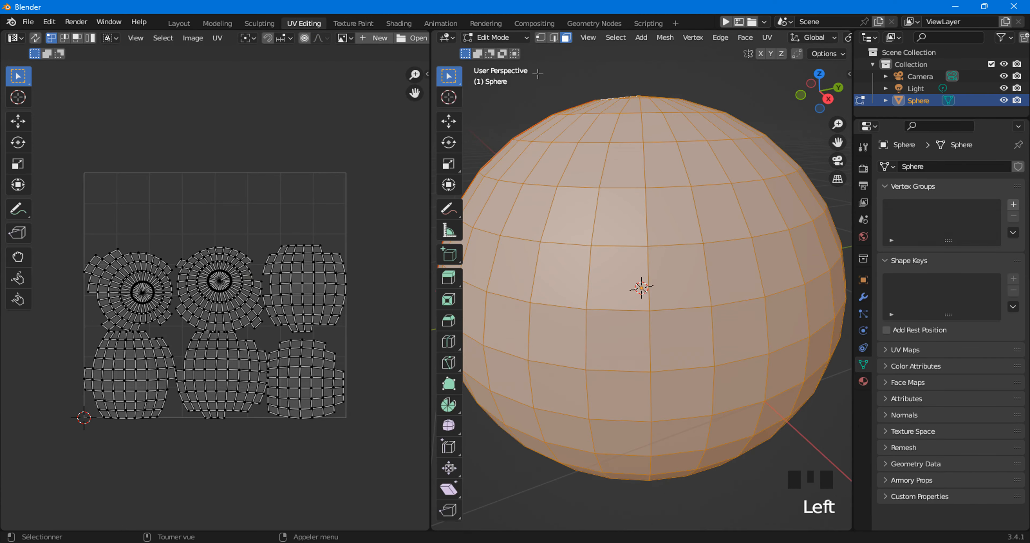
{"action": "left_click", "coordinate": [767, 37]}
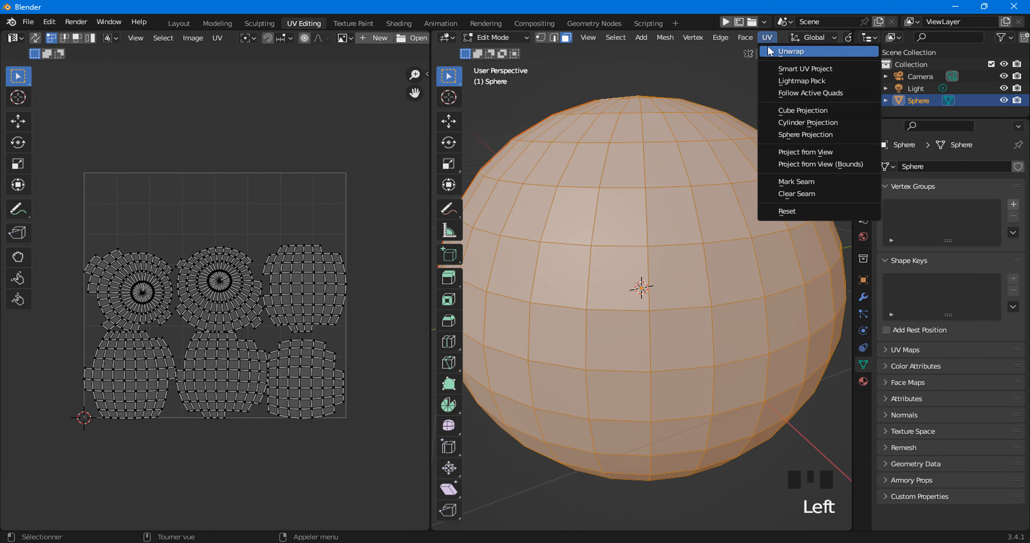
{"action": "left_click", "coordinate": [769, 51]}
{"action": "scroll", "coordinate": [220, 273], "scroll_direction": "up", "scroll_amount": 4}
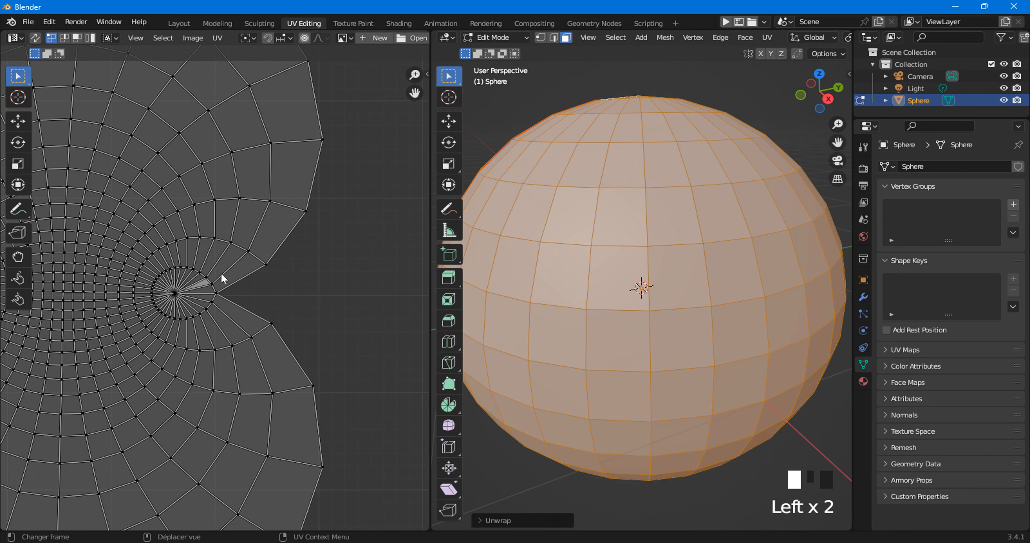
{"action": "scroll", "coordinate": [173, 309], "scroll_direction": "up", "scroll_amount": 3}
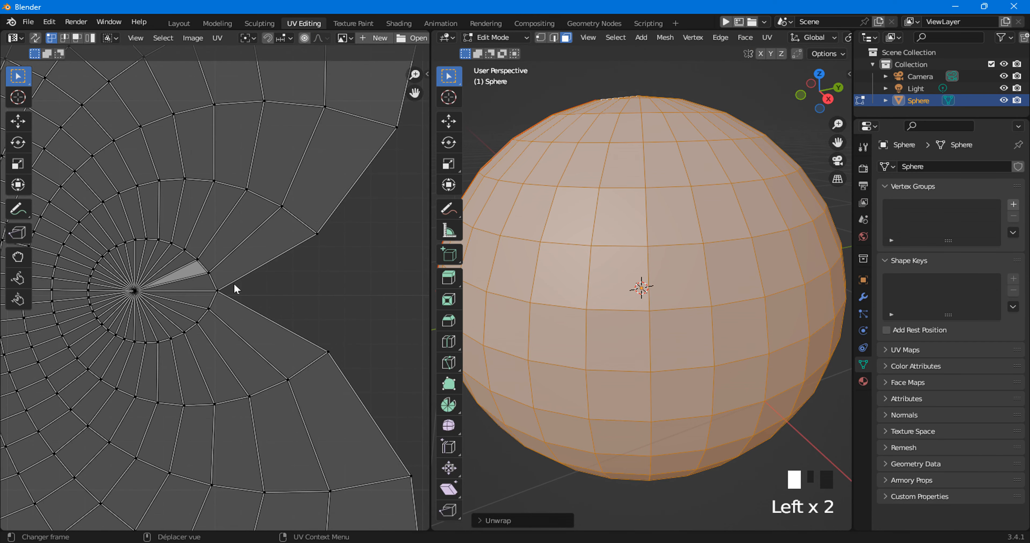
- Back in the Layout workspace, loop-select the edge ring around the upper pole cap, mark it as a seam, and clear its selection
{"action": "left_click", "coordinate": [178, 23]}
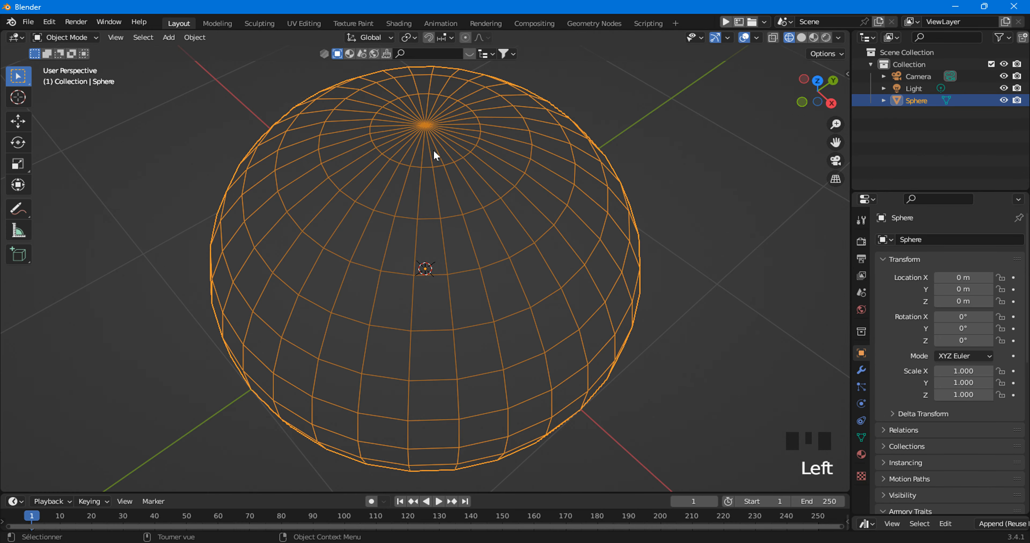
{"action": "middle_click_drag", "start_coordinate": [435, 153], "coordinate": [460, 162]}
{"action": "key", "text": "Tab"}
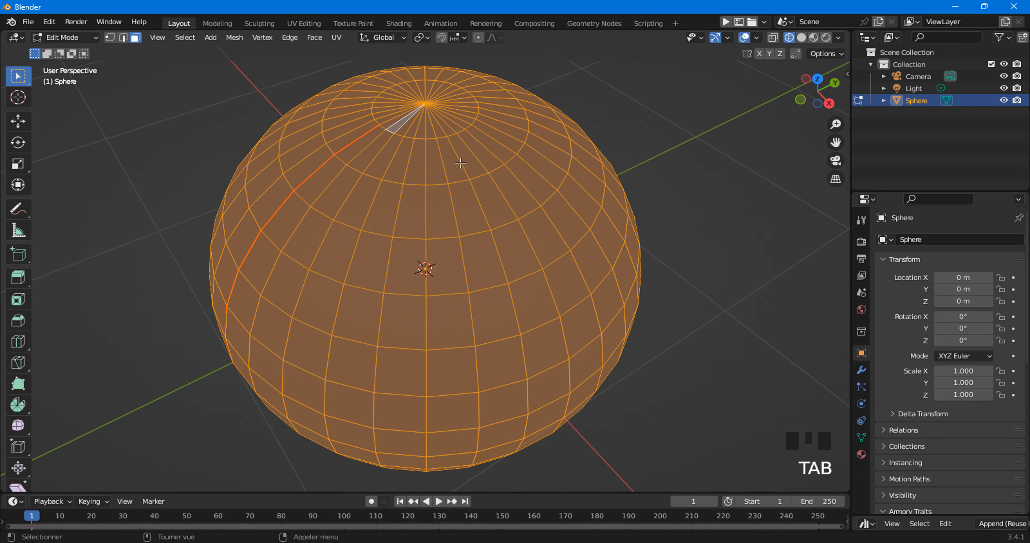
{"action": "left_click", "coordinate": [433, 138]}
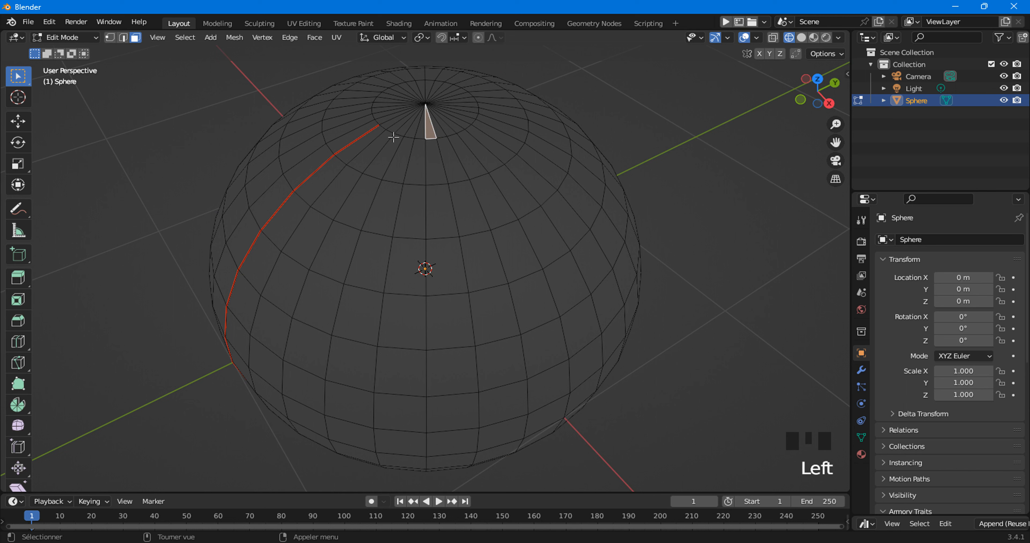
{"action": "key", "text": "2"}
{"action": "left_click", "coordinate": [415, 134]}
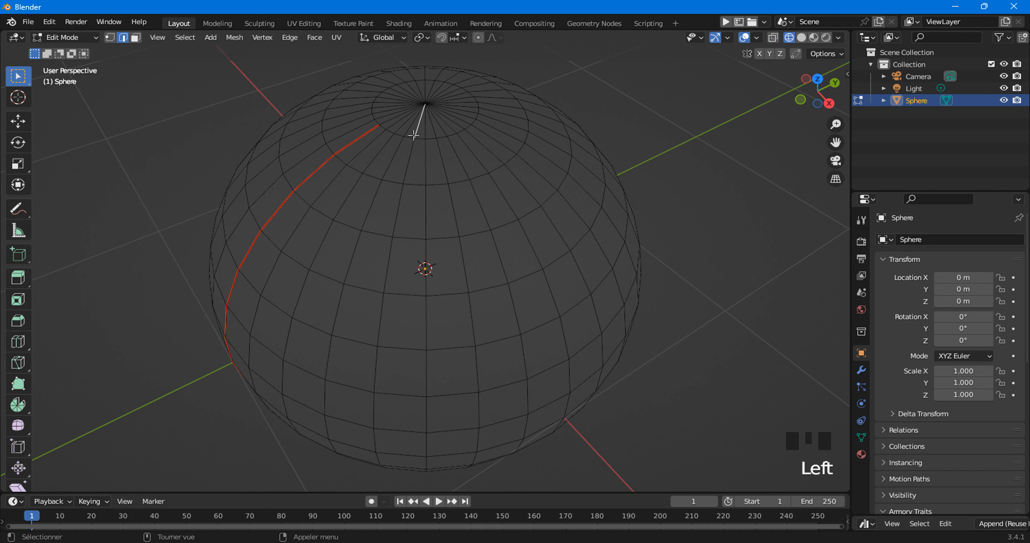
{"action": "left_click", "coordinate": [415, 134], "text": "alt"}
{"action": "left_click", "coordinate": [422, 134], "text": "alt"}
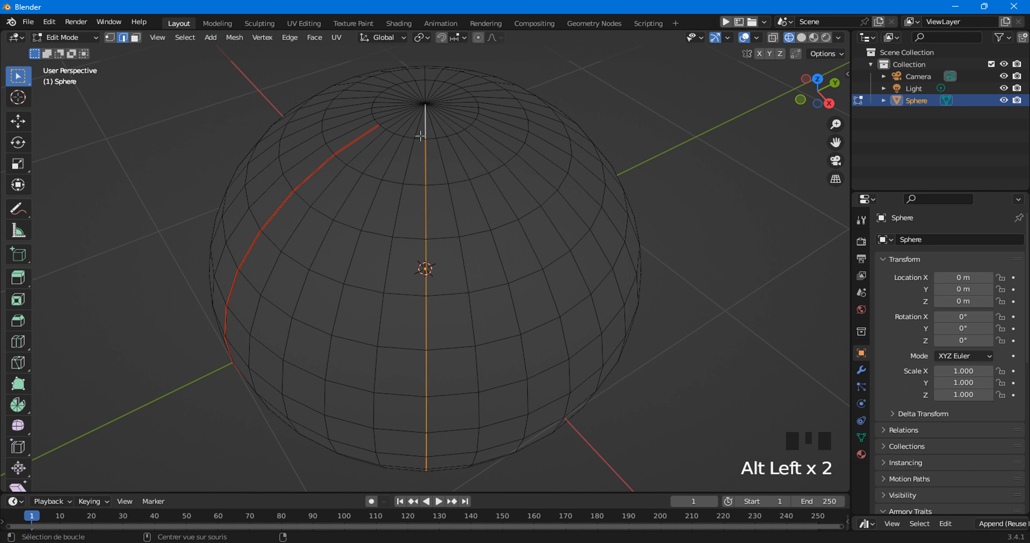
{"action": "left_click", "coordinate": [419, 137], "text": "alt"}
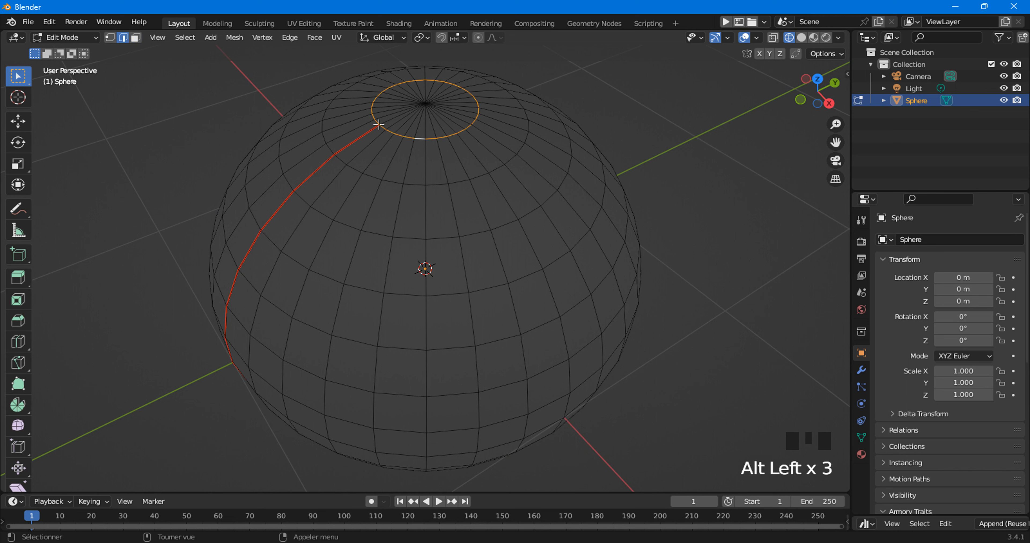
{"action": "left_click", "coordinate": [336, 38]}
{"action": "left_click", "coordinate": [366, 179]}
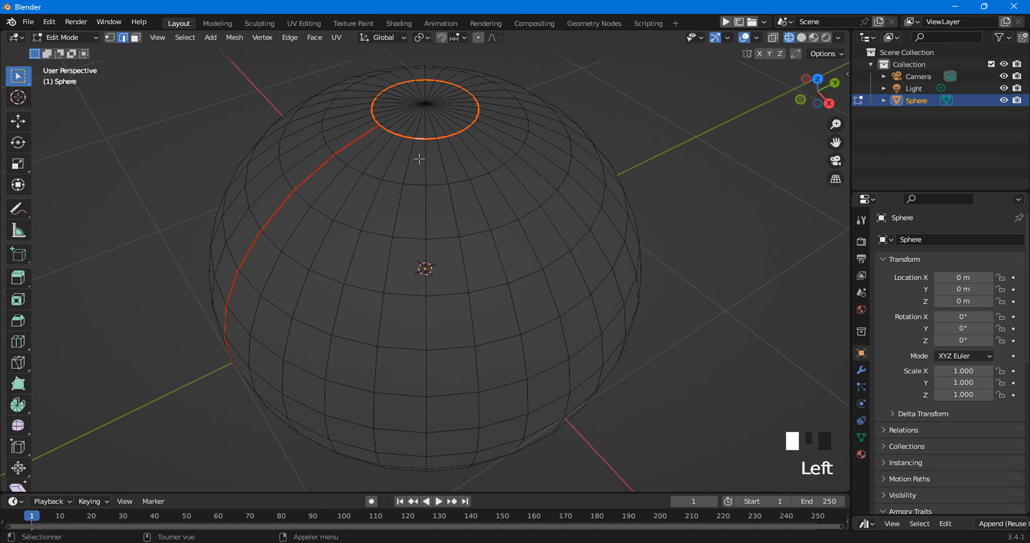
{"action": "left_click", "coordinate": [434, 155]}
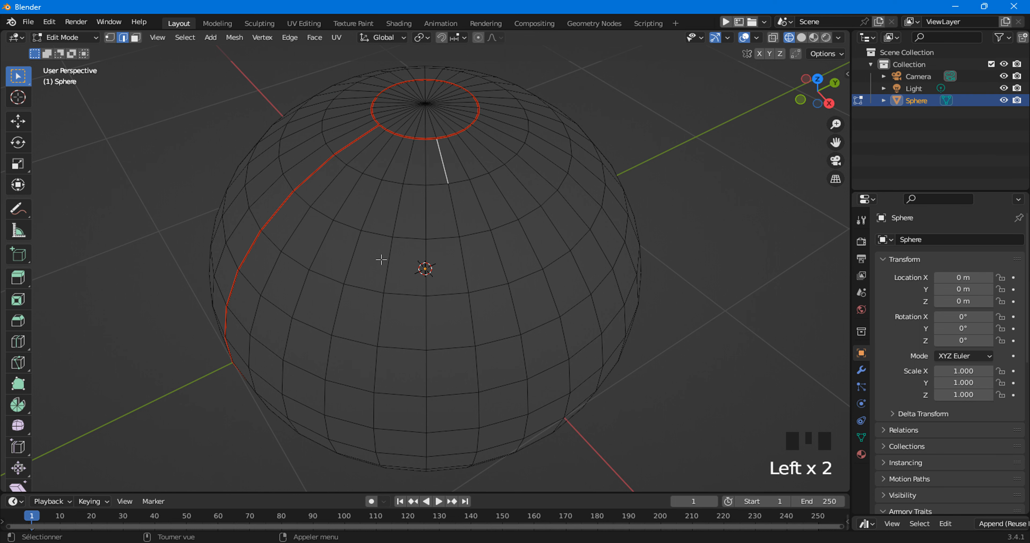
- Loop-select the edge ring around the lower pole cap and mark it as a seam
{"action": "middle_click_drag", "start_coordinate": [403, 392], "coordinate": [460, 194]}
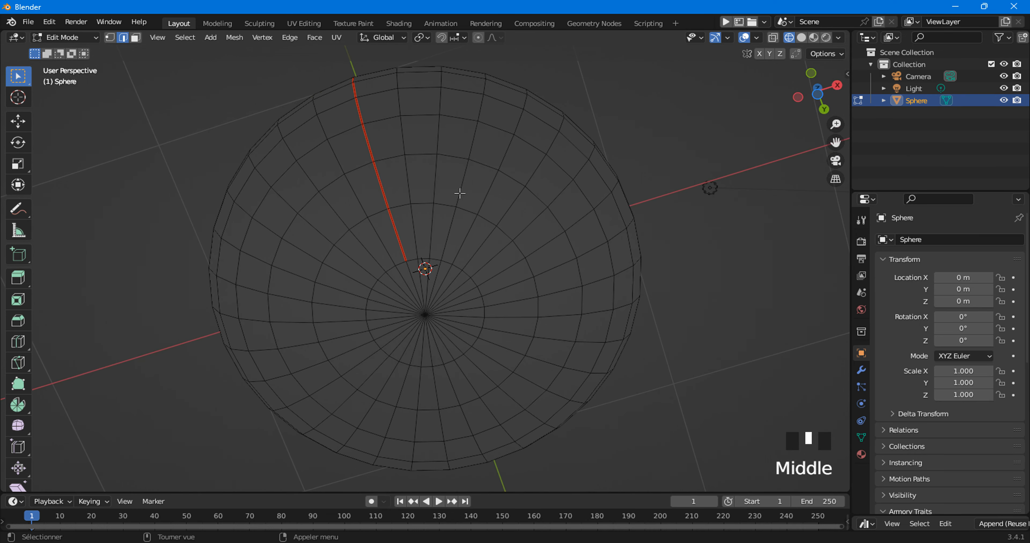
{"action": "left_click", "coordinate": [412, 258], "text": "alt"}
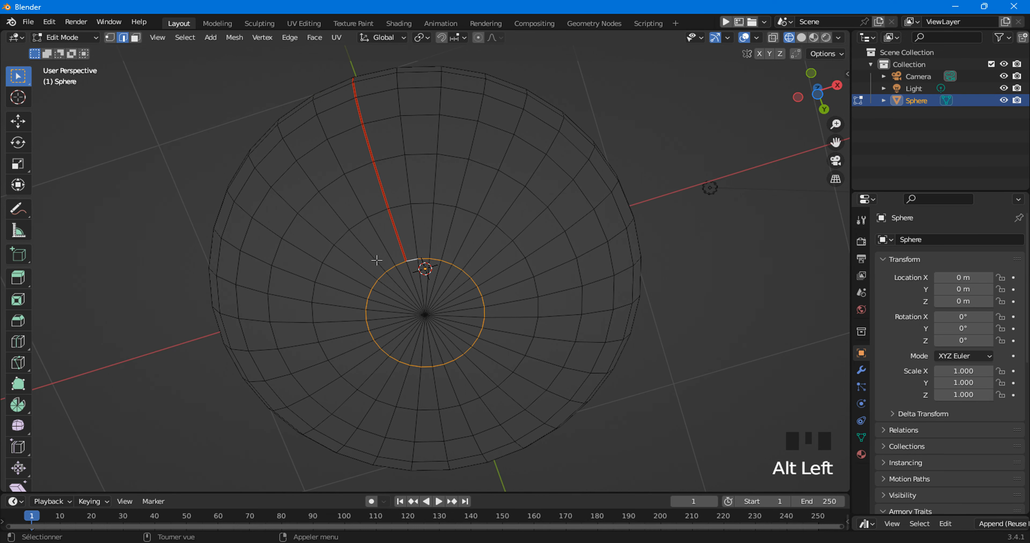
{"action": "left_click", "coordinate": [343, 40]}
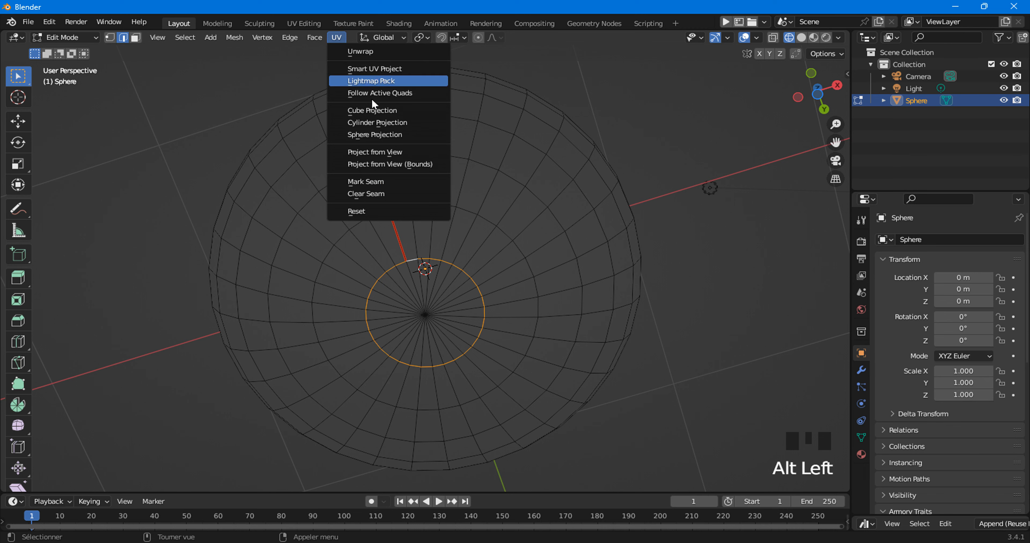
{"action": "left_click", "coordinate": [370, 182]}
{"action": "middle_click_drag", "start_coordinate": [407, 352], "coordinate": [403, 459]}
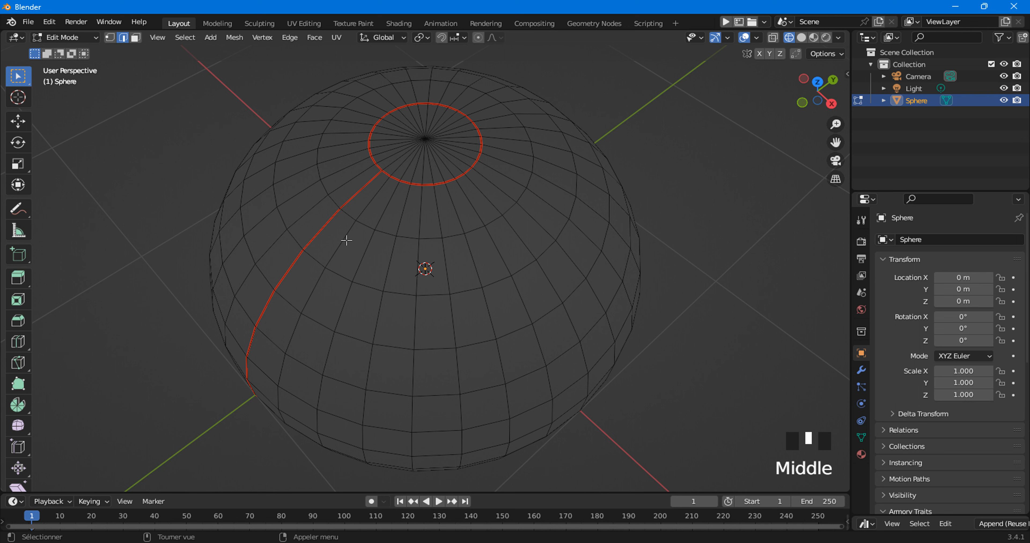
{"action": "left_click", "coordinate": [336, 37]}
{"action": "left_click", "coordinate": [362, 53]}
{"action": "left_click", "coordinate": [337, 38]}
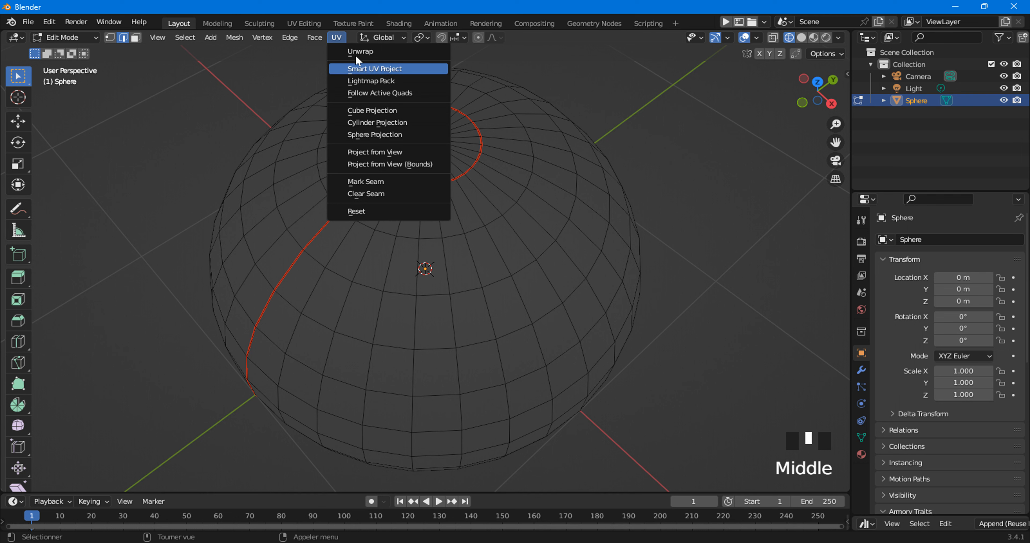
{"action": "left_click", "coordinate": [376, 183]}
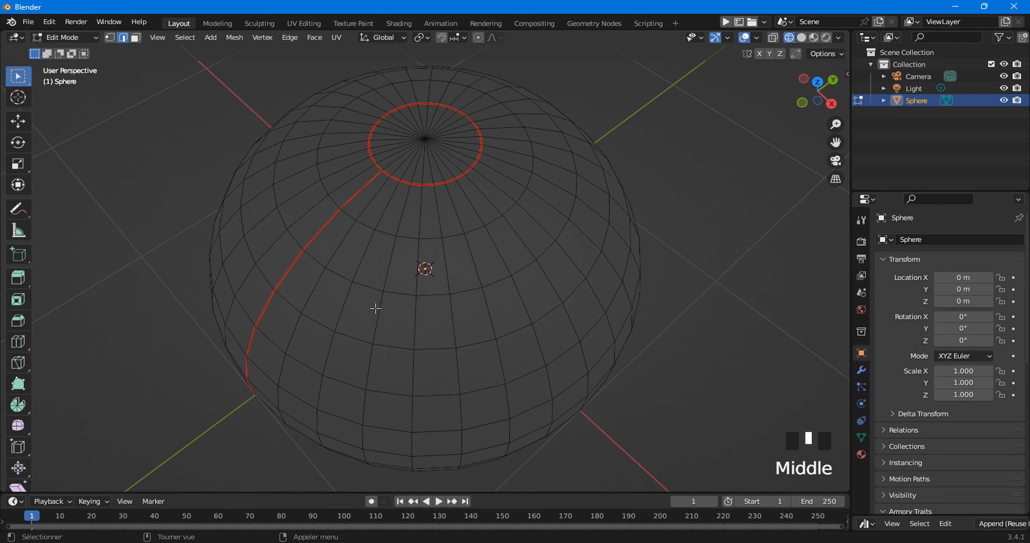
- Reselect the entire sphere mesh and unwrap it again in the UV Editing workspace using the seams around both pole caps
{"action": "key", "text": "a"}
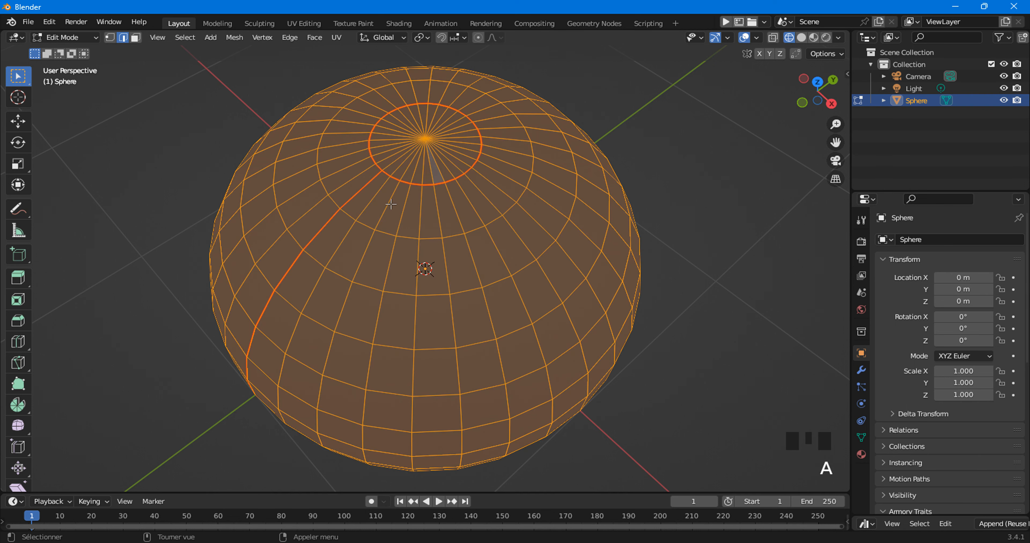
{"action": "left_click", "coordinate": [655, 219]}
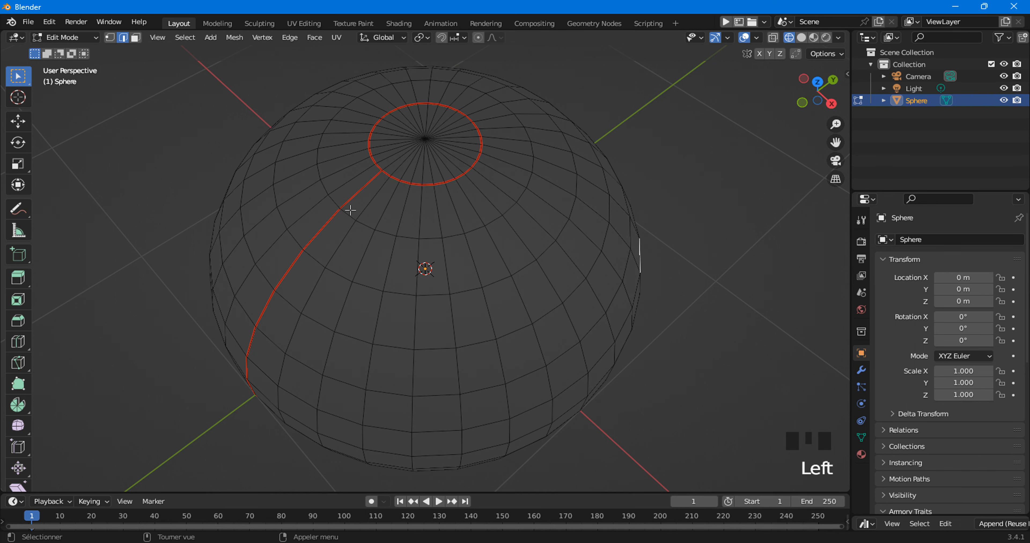
{"action": "key", "text": "a"}
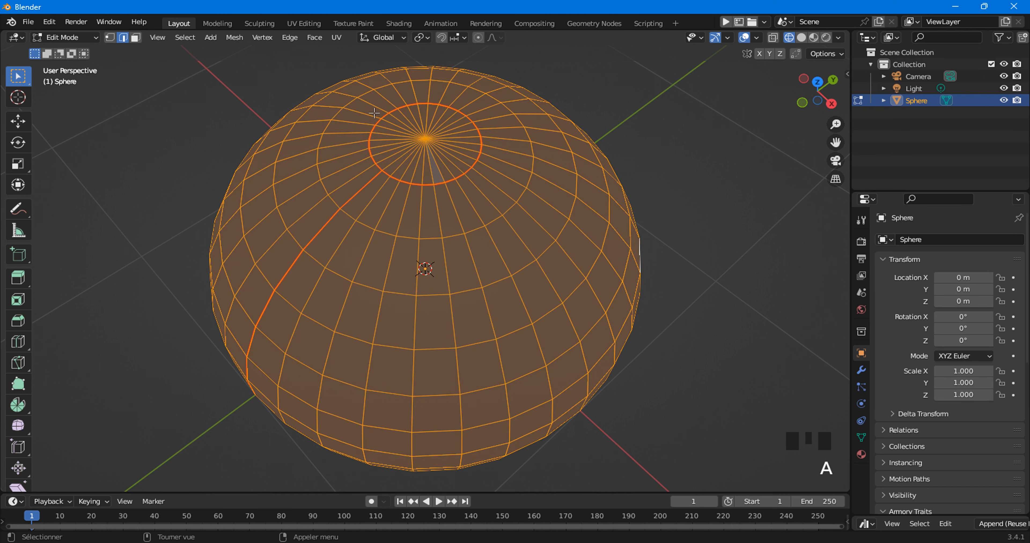
{"action": "left_click", "coordinate": [295, 24]}
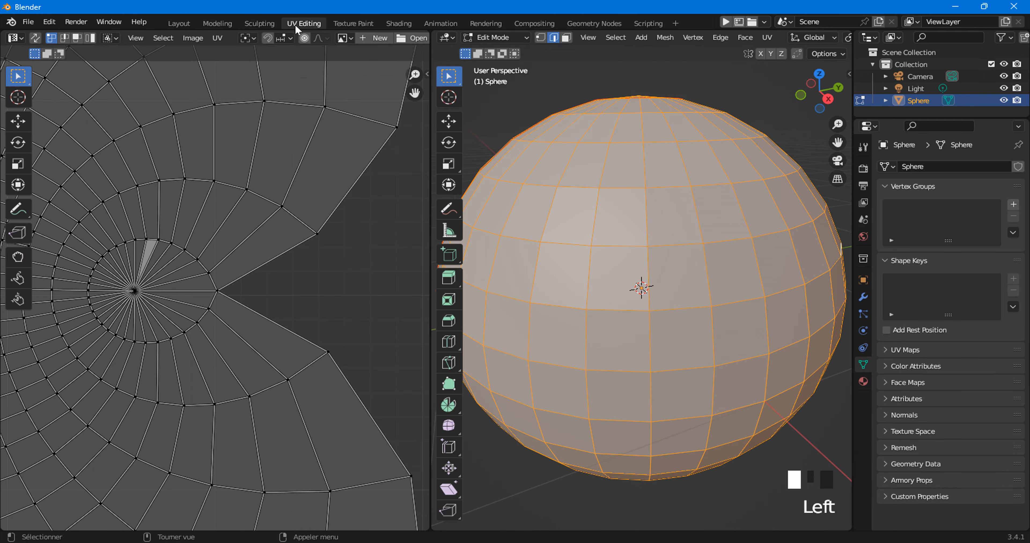
{"action": "left_click", "coordinate": [766, 38]}
{"action": "left_click", "coordinate": [771, 51]}
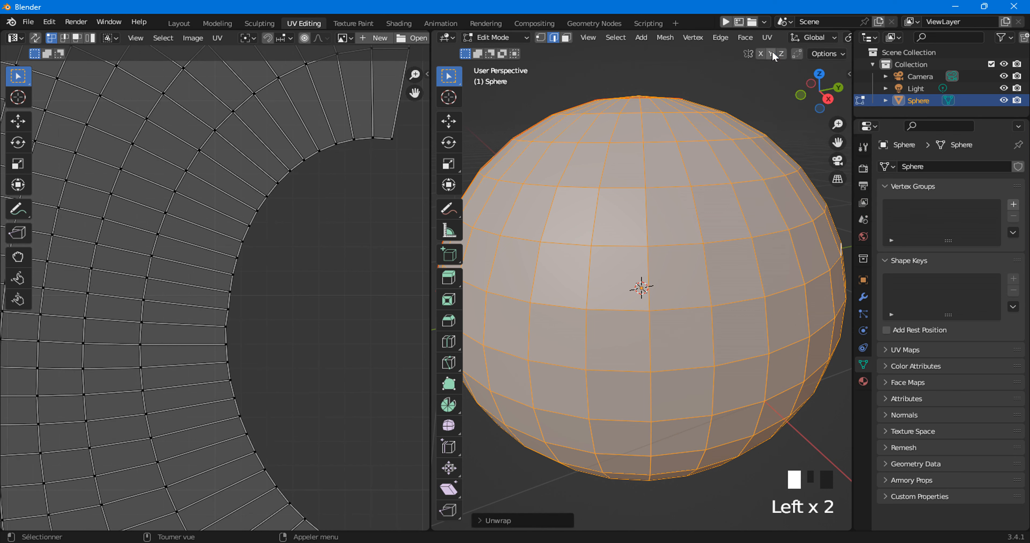
- Annotate a row of triangular spikes along the concave edge of the body's UV island, above the two circular cap islands
{"action": "scroll", "coordinate": [216, 270], "scroll_direction": "down", "scroll_amount": 7}
{"action": "middle_click_drag", "start_coordinate": [217, 300], "coordinate": [262, 281]}
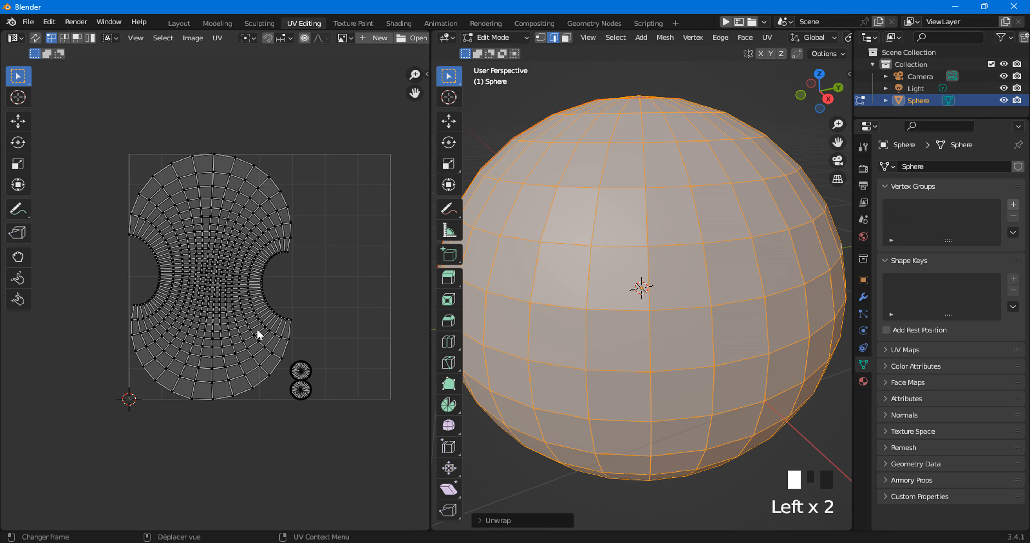
{"action": "scroll", "coordinate": [256, 328], "scroll_direction": "up", "scroll_amount": 5}
{"action": "scroll", "coordinate": [250, 326], "scroll_direction": "down", "scroll_amount": 5}
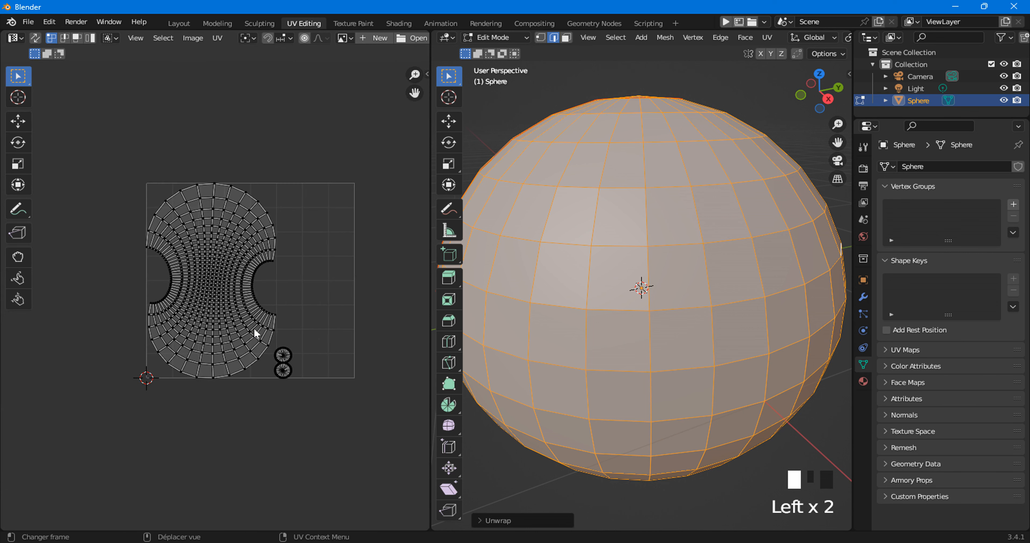
{"action": "scroll", "coordinate": [204, 298], "scroll_direction": "up", "scroll_amount": 3}
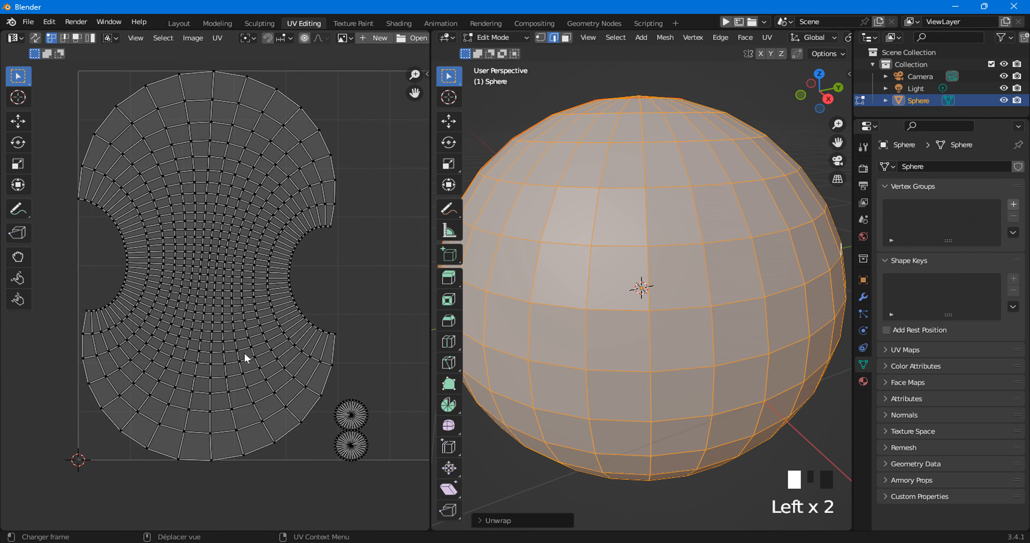
{"action": "scroll", "coordinate": [267, 373], "scroll_direction": "up", "scroll_amount": 5}
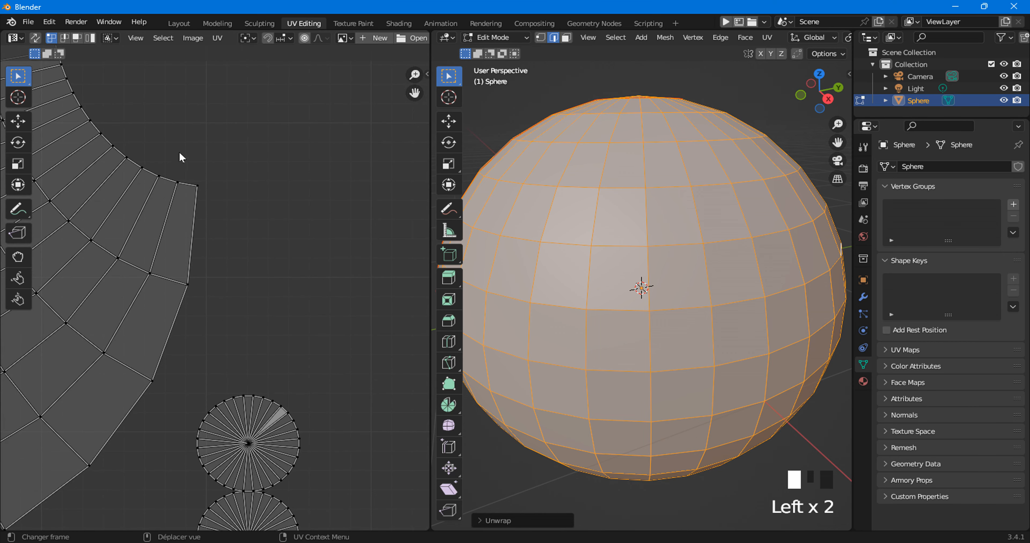
{"action": "left_click", "coordinate": [18, 209]}
{"action": "mouse_move", "coordinate": [157, 175]}
{"action": "left_mouse_down"}
{"action": "mouse_move", "coordinate": [196, 127]}
{"action": "mouse_move", "coordinate": [178, 184]}
{"action": "mouse_move", "coordinate": [207, 163]}
{"action": "mouse_move", "coordinate": [198, 188]}
{"action": "left_mouse_up"}
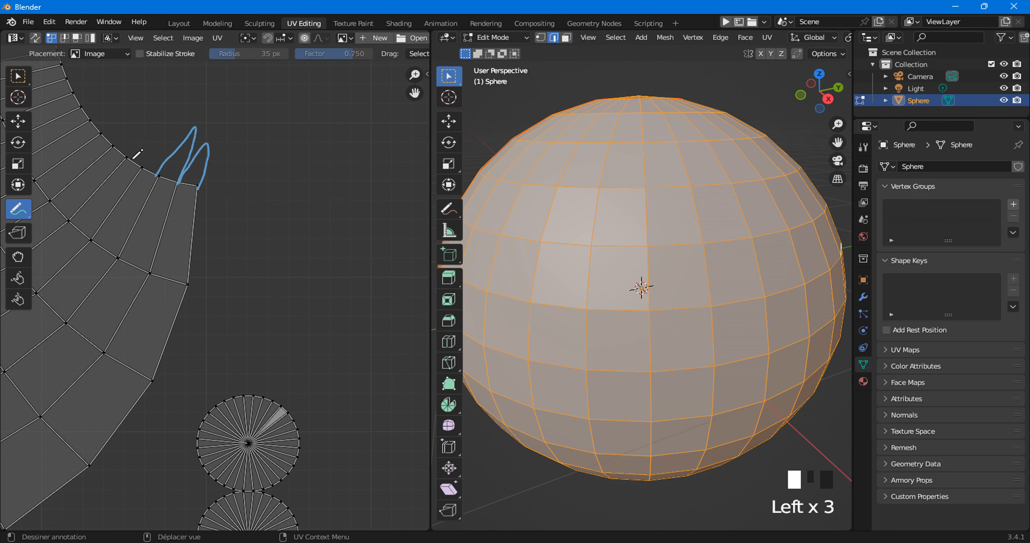
{"action": "mouse_move", "coordinate": [126, 159]}
{"action": "left_mouse_down"}
{"action": "mouse_move", "coordinate": [161, 127]}
{"action": "mouse_move", "coordinate": [146, 164]}
{"action": "mouse_move", "coordinate": [170, 147]}
{"action": "mouse_move", "coordinate": [157, 179]}
{"action": "left_mouse_up"}
{"action": "left_click", "coordinate": [111, 145]}
{"action": "mouse_move", "coordinate": [112, 145]}
{"action": "left_mouse_down"}
{"action": "mouse_move", "coordinate": [135, 147]}
{"action": "mouse_move", "coordinate": [124, 160]}
{"action": "mouse_move", "coordinate": [121, 106]}
{"action": "mouse_move", "coordinate": [109, 153]}
{"action": "left_mouse_up"}
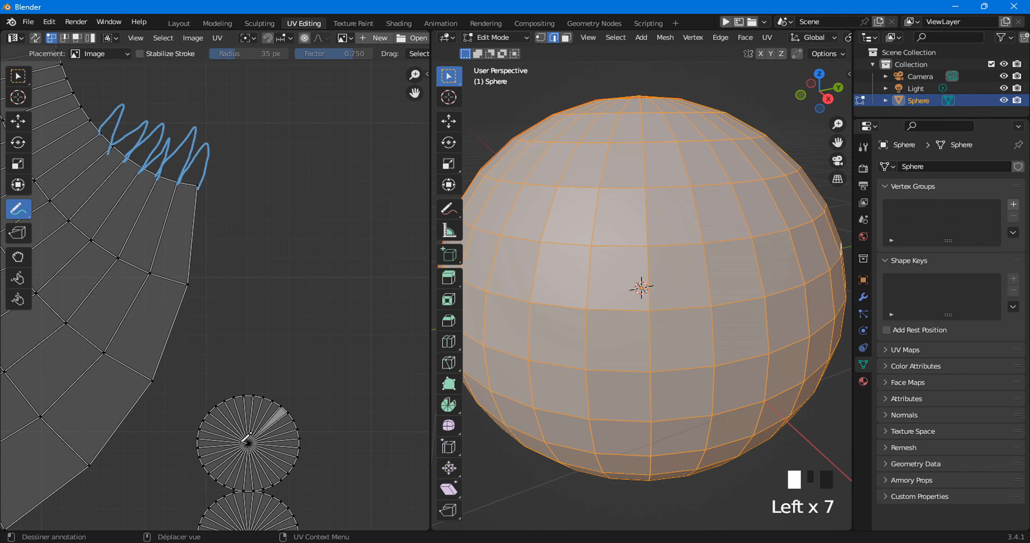
{"action": "left_click", "coordinate": [17, 76]}
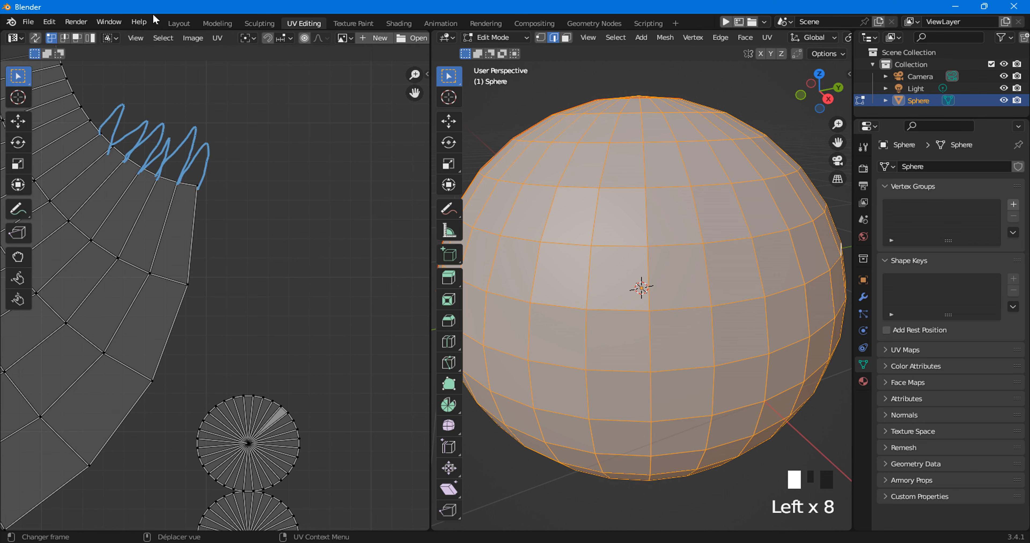
- Return to the Layout workspace, put the sphere in Edit Mode, and examine the seam ring around its upper pole cap
{"action": "left_click", "coordinate": [174, 25]}
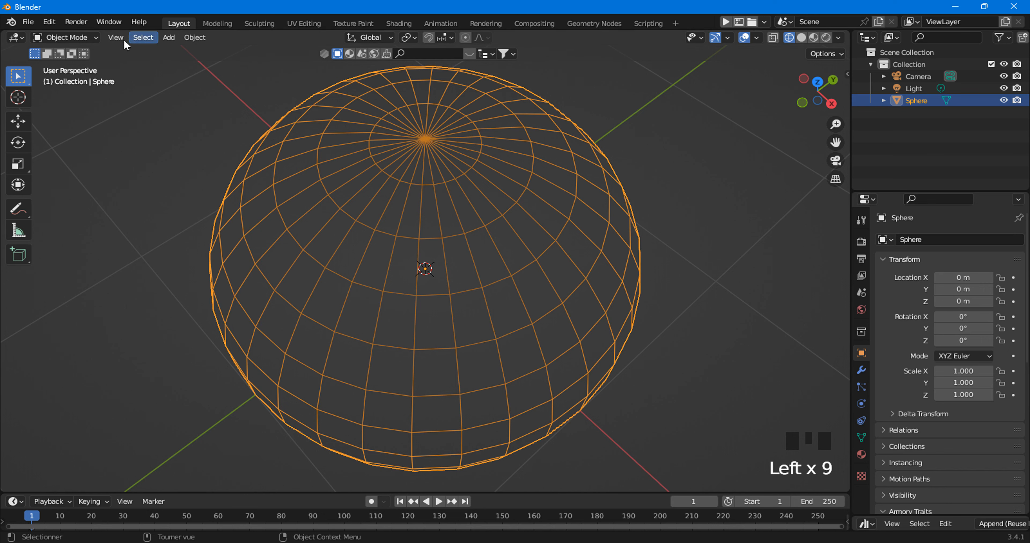
{"action": "left_click_drag", "start_coordinate": [80, 38], "coordinate": [60, 64]}
{"action": "middle_click_drag", "start_coordinate": [403, 282], "coordinate": [579, 275]}
{"action": "left_click", "coordinate": [634, 279]}
{"action": "middle_click_drag", "start_coordinate": [673, 344], "coordinate": [615, 363]}
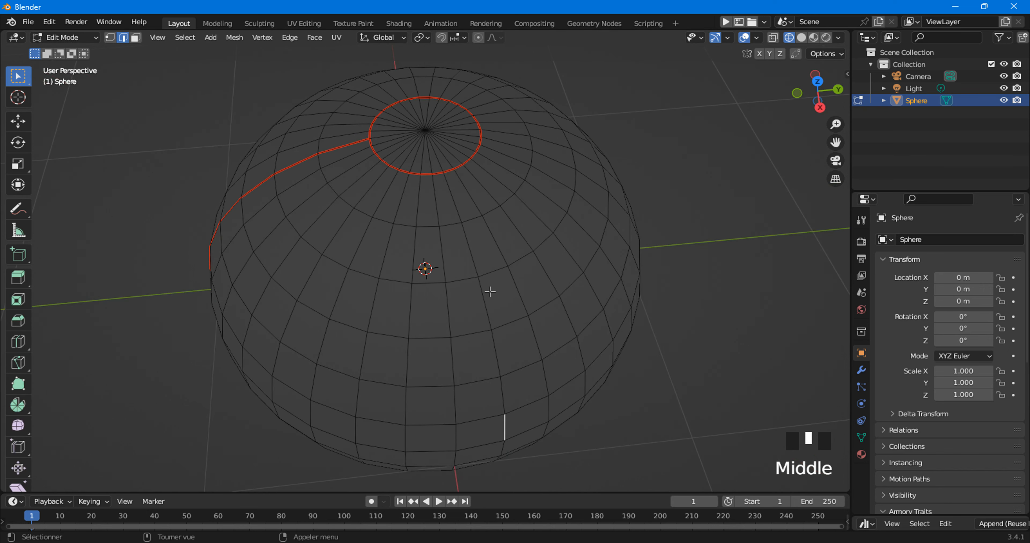
{"action": "left_click", "coordinate": [513, 290]}
{"action": "middle_click_drag", "start_coordinate": [476, 218], "coordinate": [467, 252]}
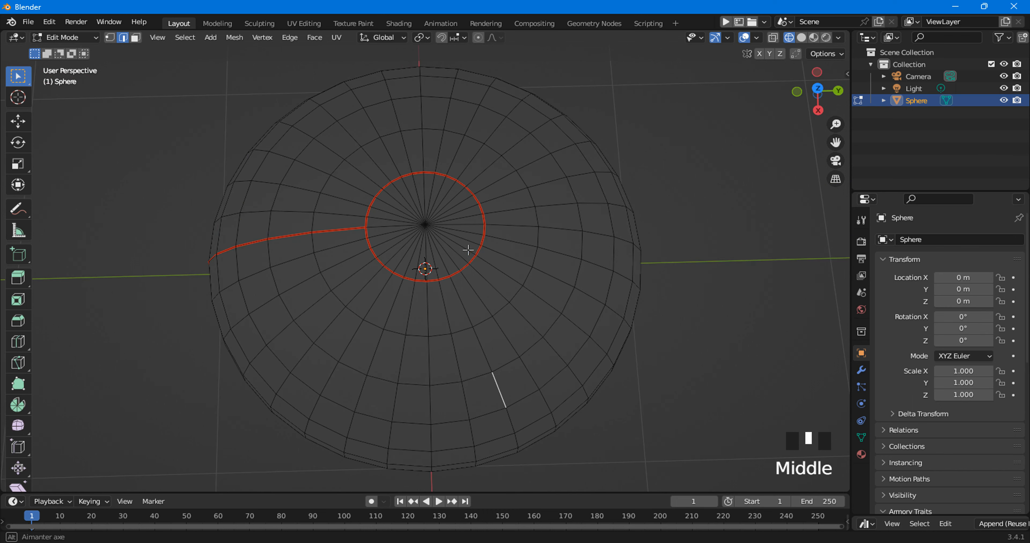
{"action": "scroll", "coordinate": [453, 202], "scroll_direction": "up", "scroll_amount": 2}
{"action": "middle_click_drag", "start_coordinate": [453, 202], "coordinate": [460, 200]}
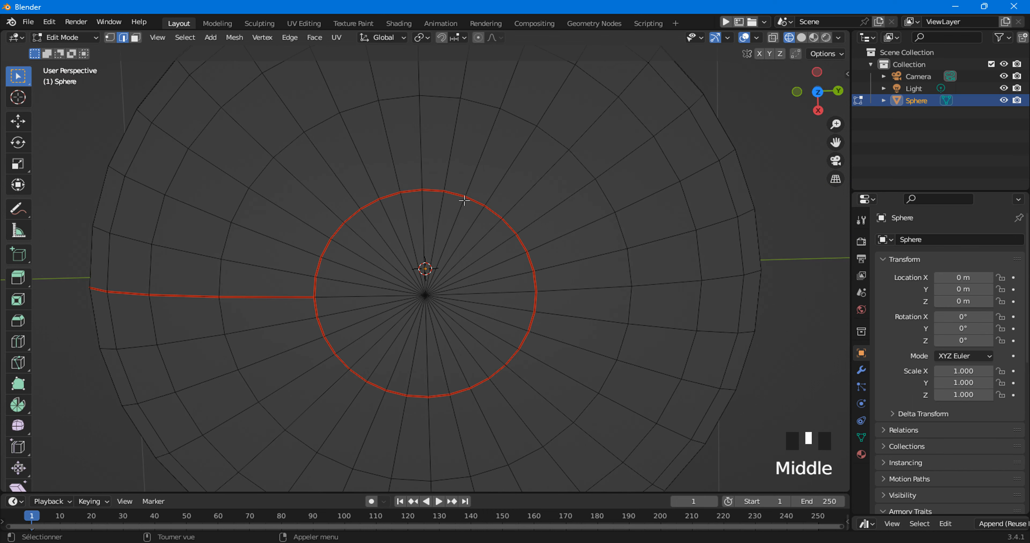
{"action": "middle_click_drag", "start_coordinate": [447, 270], "coordinate": [378, 210]}
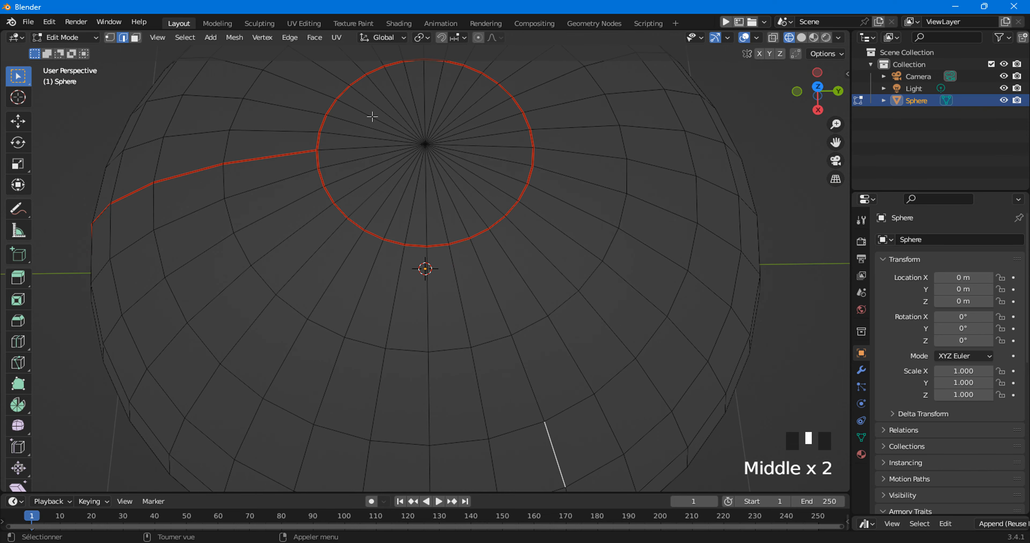
- Box-select several adjacent spoke edges inside the sphere's upper pole cap
{"action": "left_click", "coordinate": [339, 37]}
{"action": "left_click", "coordinate": [358, 47]}
{"action": "scroll", "coordinate": [352, 248], "scroll_direction": "down", "scroll_amount": 2}
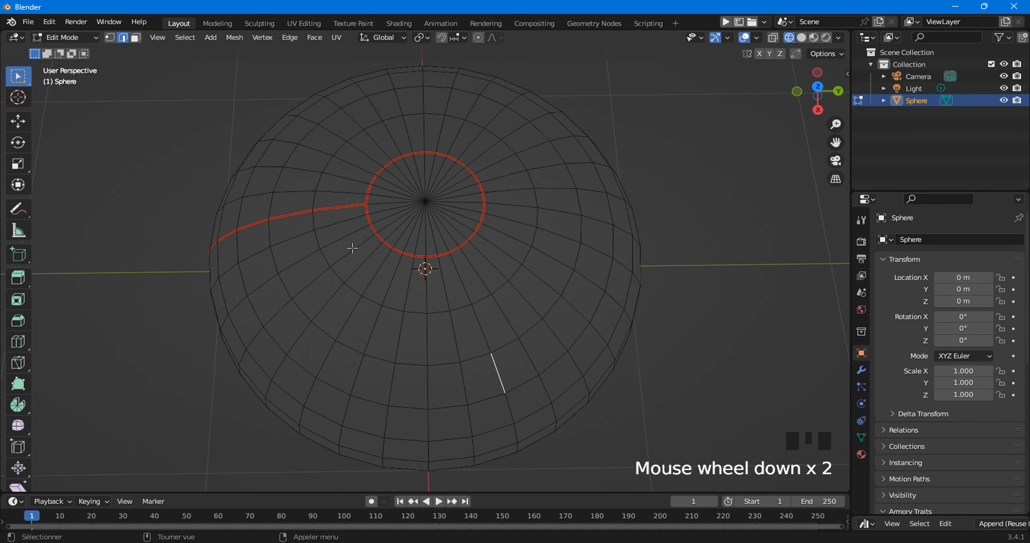
{"action": "scroll", "coordinate": [385, 242], "scroll_direction": "up", "scroll_amount": 1}
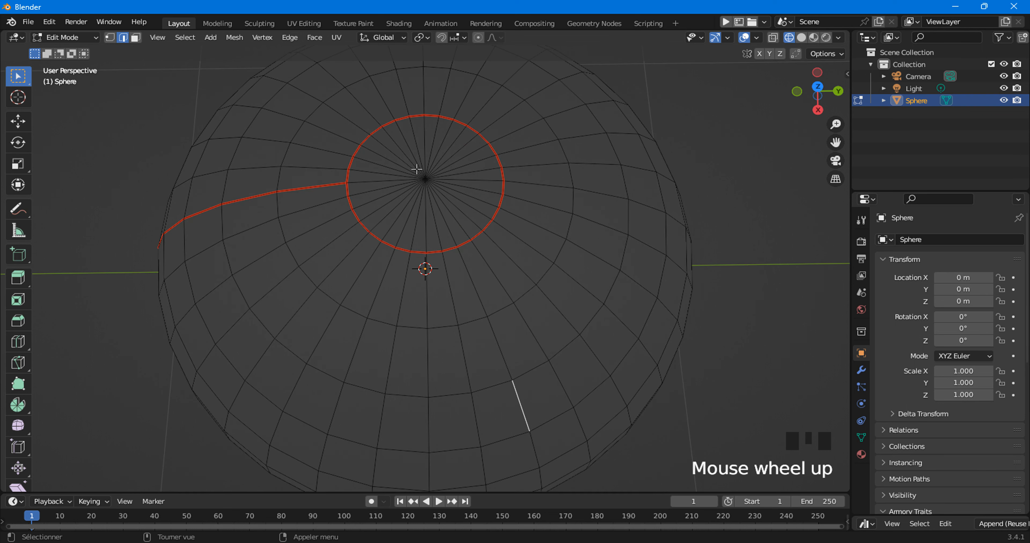
{"action": "left_click_drag", "start_coordinate": [400, 168], "coordinate": [430, 178]}
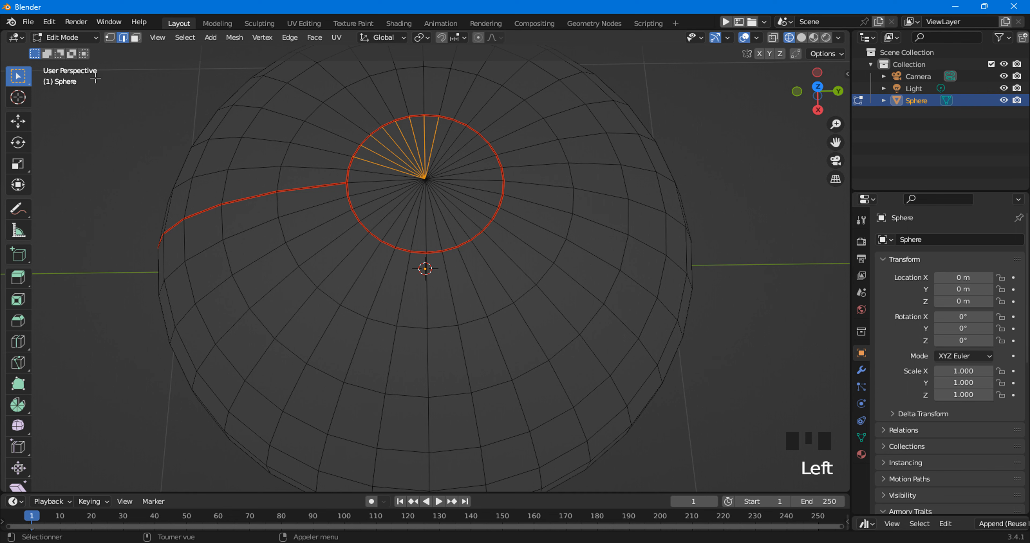
- Switch the sphere to Object Mode and add a cone mesh to the scene
{"action": "left_click", "coordinate": [66, 37]}
{"action": "left_click", "coordinate": [70, 48]}
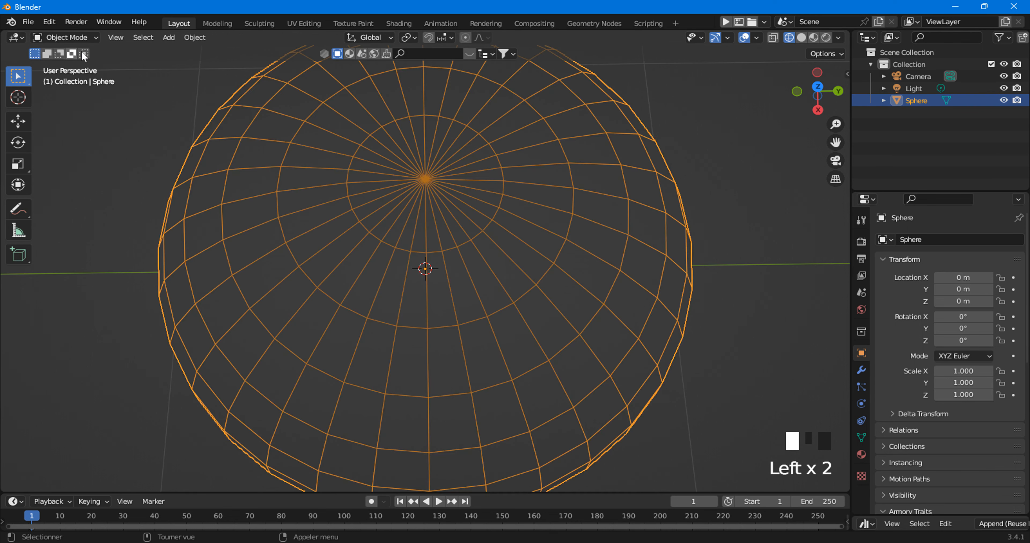
{"action": "left_click", "coordinate": [169, 37]}
{"action": "mouse_move", "coordinate": [176, 54]}
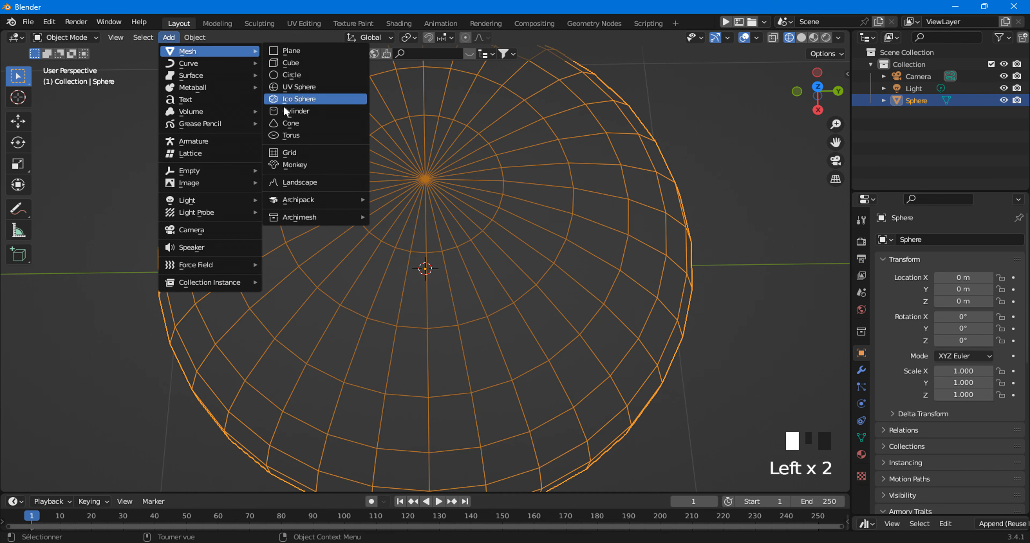
{"action": "left_click", "coordinate": [289, 123]}
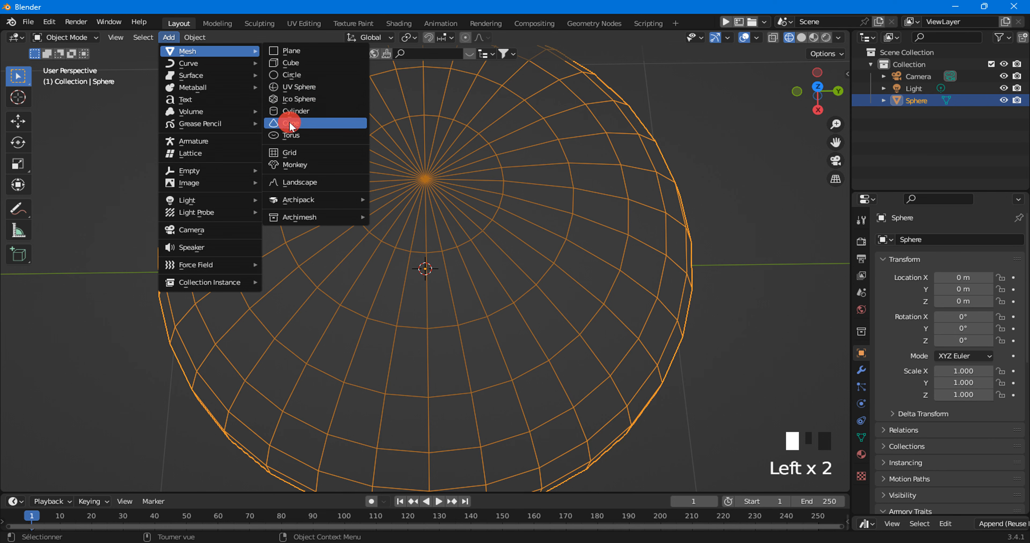
- Move the cone clear of the sphere to about X -1.01 m, Y -2.24 m, Z 0.63 m
{"action": "scroll", "coordinate": [440, 287], "scroll_direction": "down", "scroll_amount": 2}
{"action": "middle_click_drag", "start_coordinate": [460, 330], "coordinate": [488, 248]}
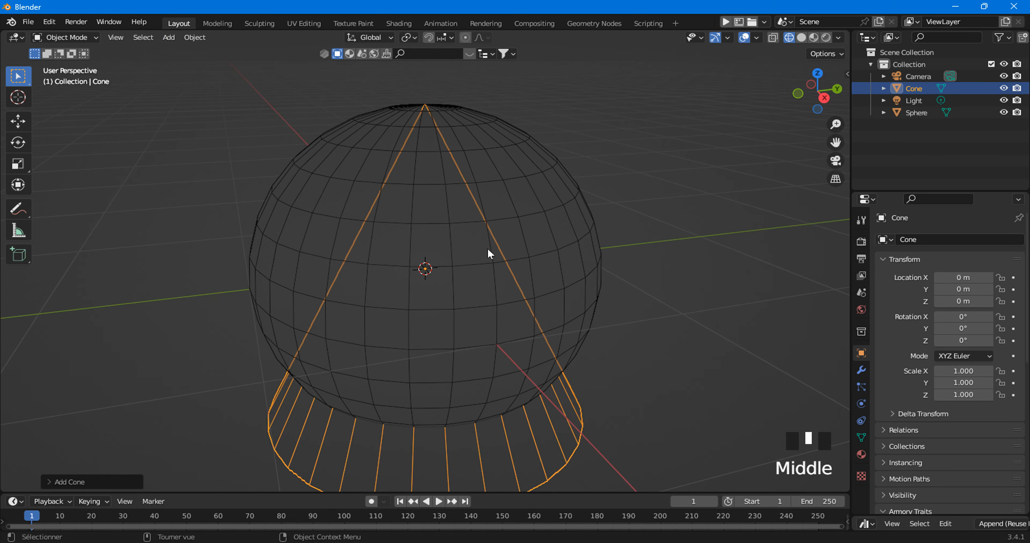
{"action": "scroll", "coordinate": [470, 316], "scroll_direction": "down", "scroll_amount": 2}
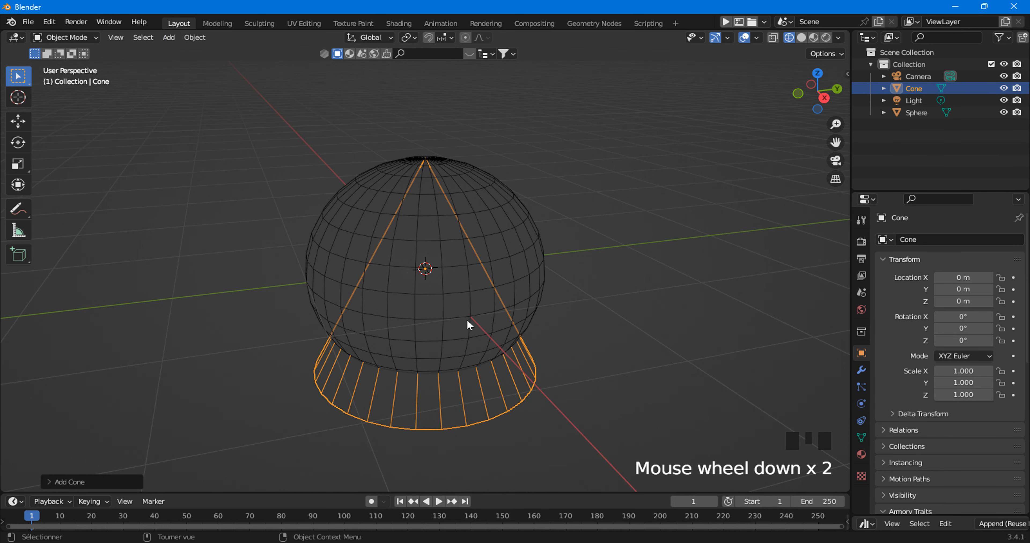
{"action": "key", "text": "g"}
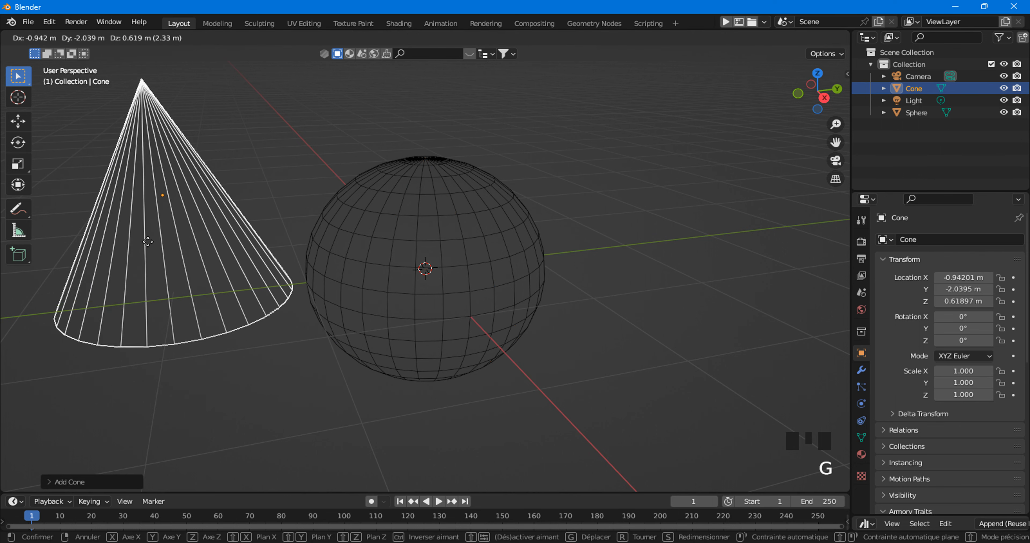
{"action": "left_click", "coordinate": [247, 267]}
- Put the cone in Edit Mode and examine its triangle fan beside the sphere from the top orthographic view
{"action": "middle_click_drag", "start_coordinate": [249, 267], "coordinate": [356, 271]}
{"action": "scroll", "coordinate": [352, 276], "scroll_direction": "down", "scroll_amount": 2}
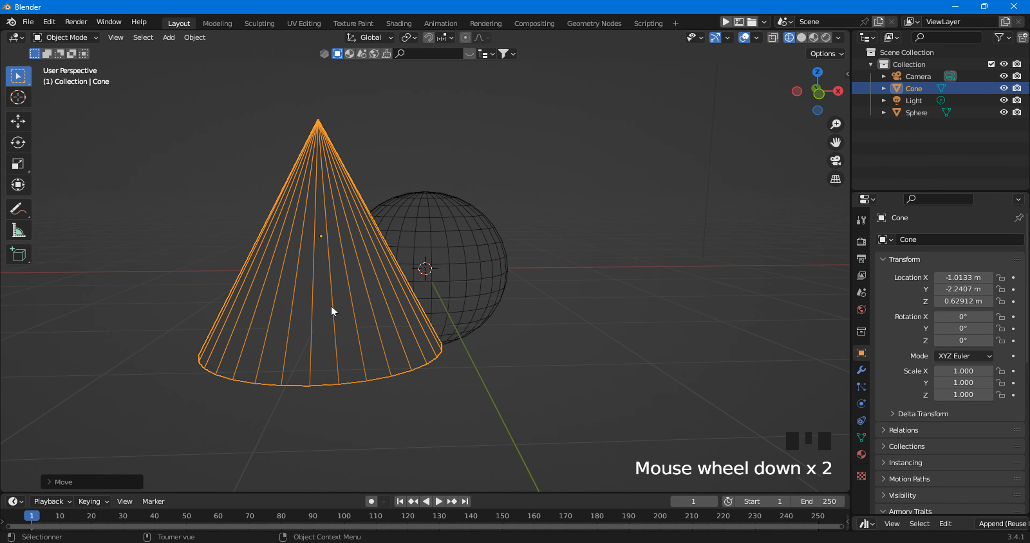
{"action": "middle_click_drag", "start_coordinate": [334, 310], "coordinate": [284, 316]}
{"action": "key", "text": "Tab"}
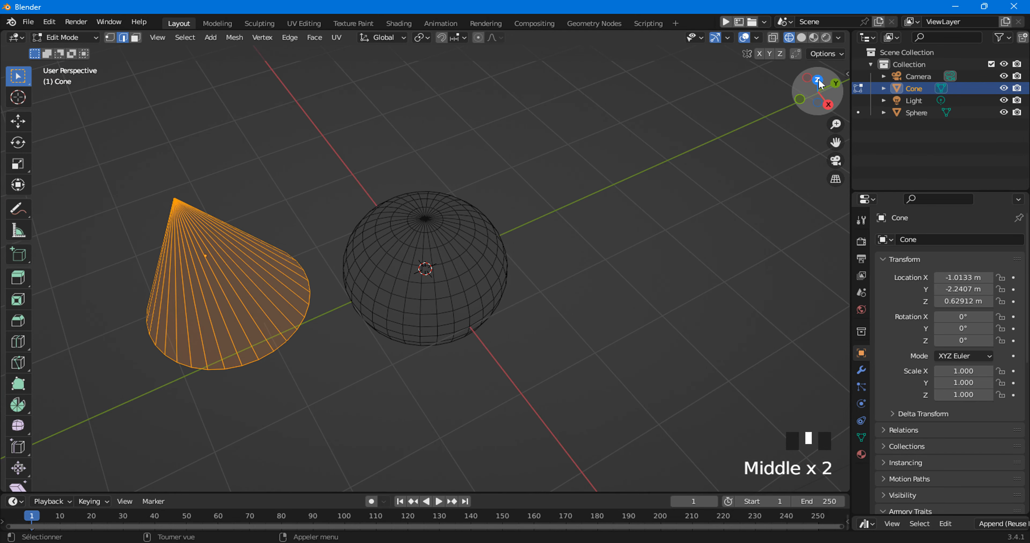
{"action": "left_click", "coordinate": [817, 90]}
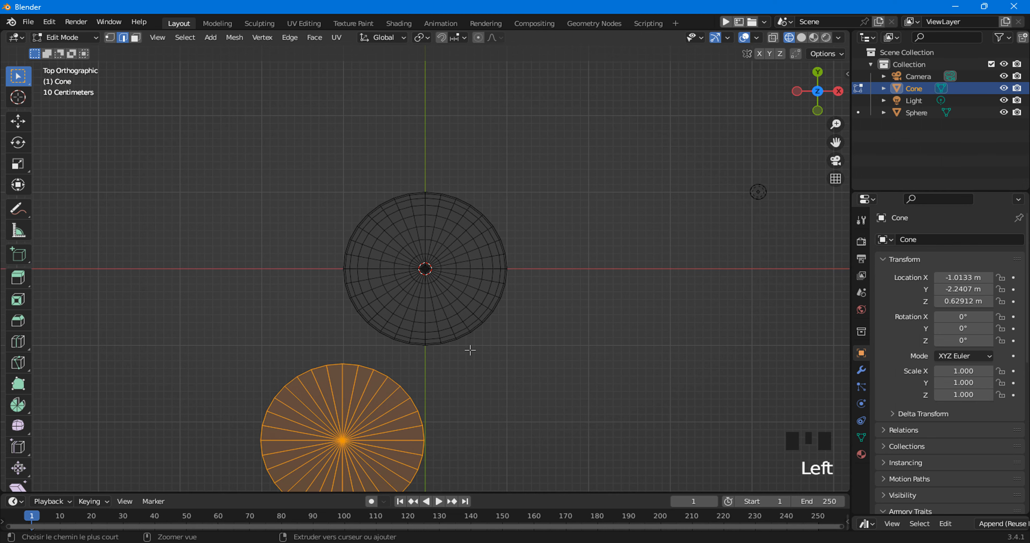
{"action": "middle_click_drag", "start_coordinate": [483, 345], "coordinate": [483, 258], "text": "ctrl"}
{"action": "middle_click_drag", "start_coordinate": [481, 365], "coordinate": [466, 101], "text": "shift"}
{"action": "scroll", "coordinate": [540, 143], "scroll_direction": "down", "scroll_amount": 2}
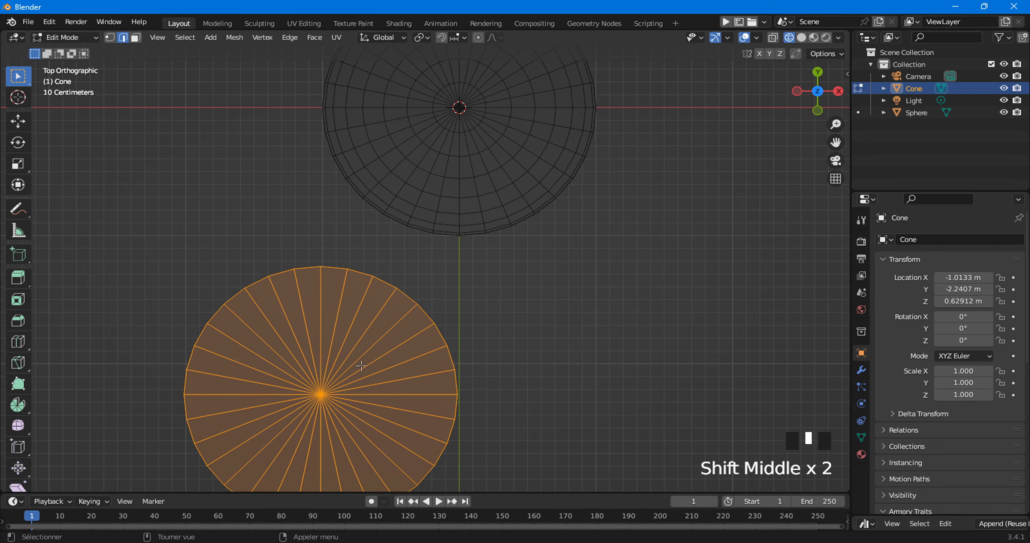
- Compare the cone's triangular side faces with the triangles around the sphere's upper pole in perspective
{"action": "middle_click_drag", "start_coordinate": [306, 379], "coordinate": [326, 266]}
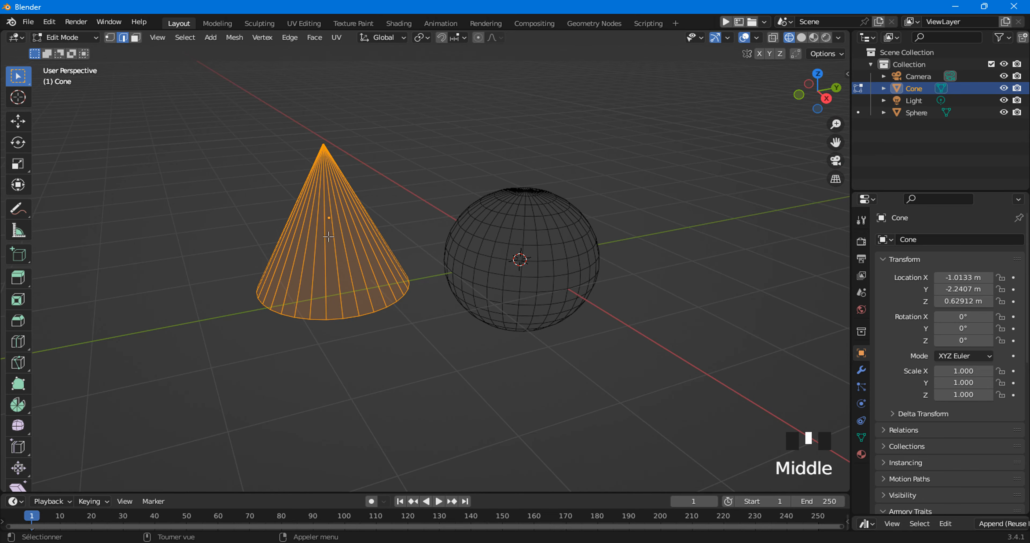
{"action": "scroll", "coordinate": [516, 240], "scroll_direction": "up", "scroll_amount": 3}
{"action": "middle_click_drag", "start_coordinate": [515, 241], "coordinate": [450, 282]}
{"action": "scroll", "coordinate": [464, 268], "scroll_direction": "up", "scroll_amount": 1}
{"action": "scroll", "coordinate": [452, 281], "scroll_direction": "up", "scroll_amount": 2}
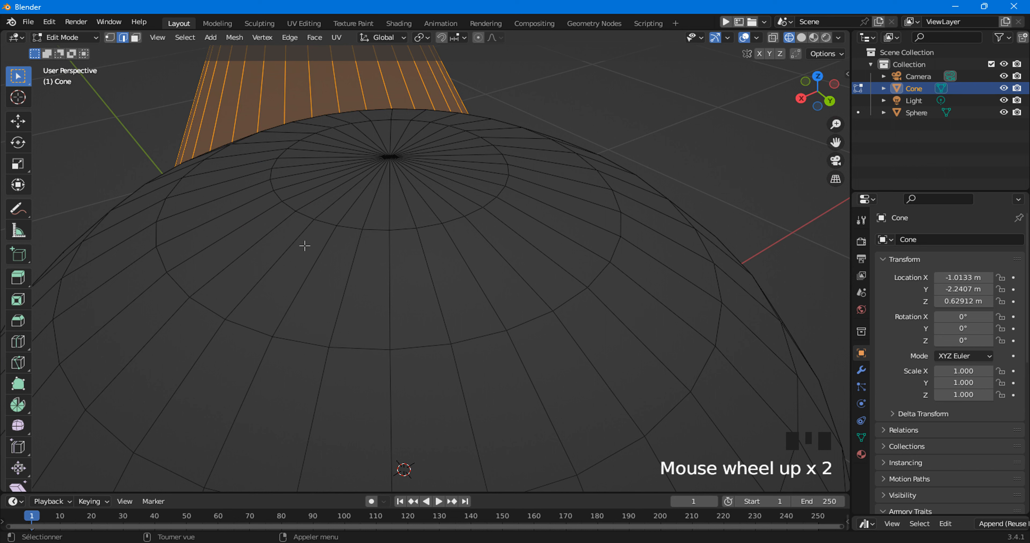
{"action": "scroll", "coordinate": [445, 174], "scroll_direction": "down", "scroll_amount": 4}
{"action": "middle_click_drag", "start_coordinate": [204, 154], "coordinate": [248, 161]}
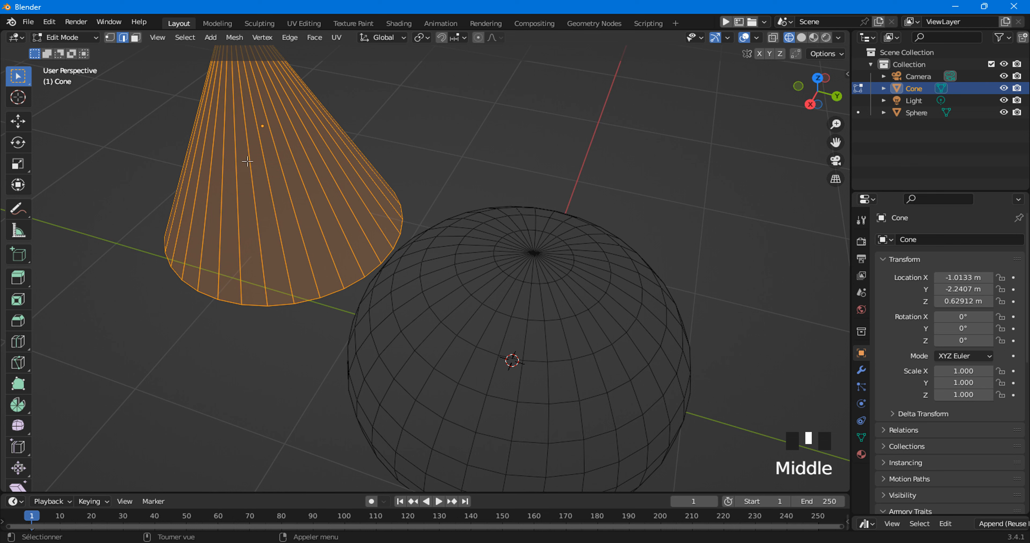
- Delete all of the cone's geometry in Edit Mode
{"action": "right_click", "coordinate": [265, 159]}
{"action": "left_click", "coordinate": [215, 513]}
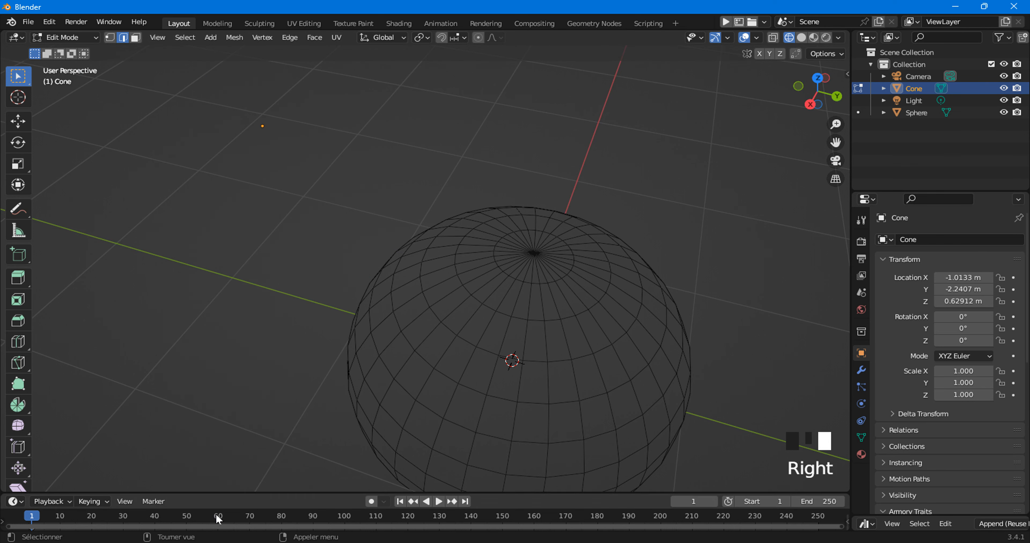
{"action": "scroll", "coordinate": [258, 385], "scroll_direction": "down", "scroll_amount": 3}
{"action": "middle_click_drag", "start_coordinate": [503, 379], "coordinate": [515, 284]}
{"action": "middle_click_drag", "start_coordinate": [471, 254], "coordinate": [289, 183]}
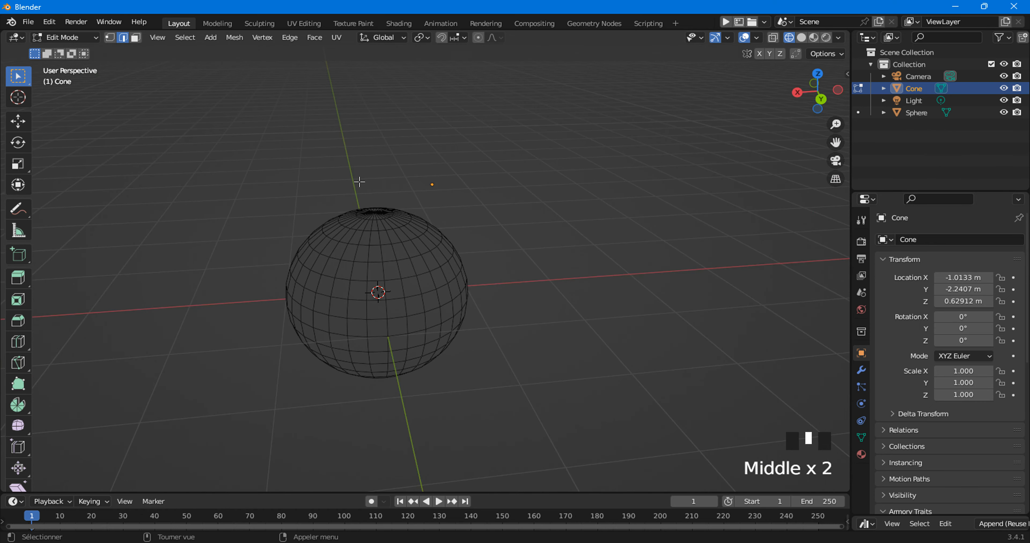
{"action": "middle_click_drag", "start_coordinate": [349, 277], "coordinate": [402, 333]}
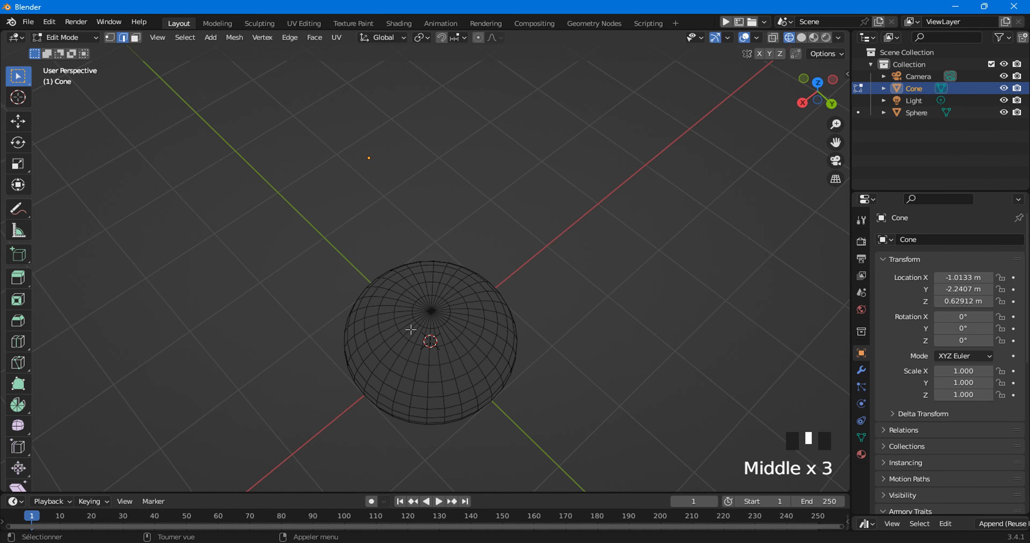
{"action": "key", "text": "a"}
{"action": "middle_click_drag", "start_coordinate": [480, 374], "coordinate": [454, 296], "text": "shift"}
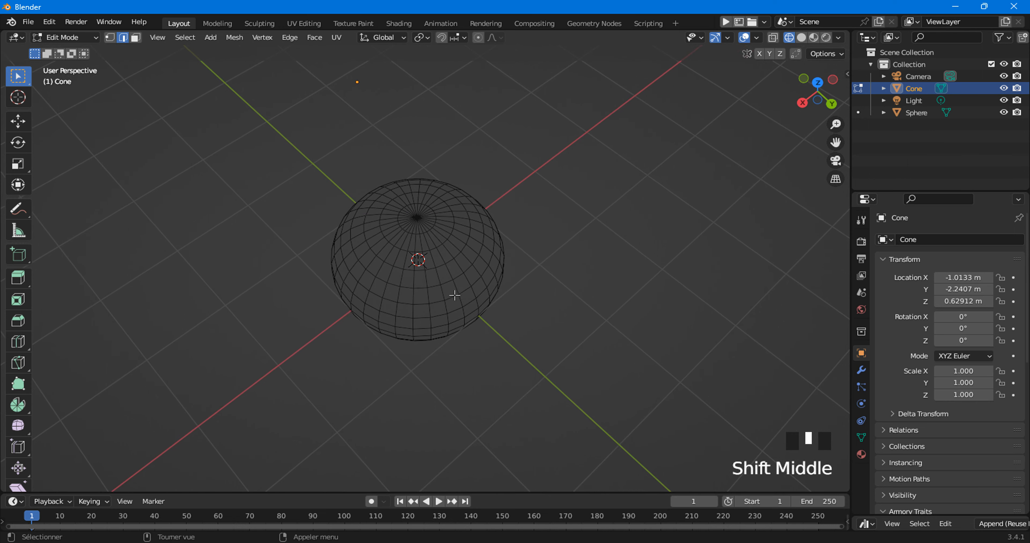
- Switch to Object Mode and delete the empty cone object from the scene
{"action": "key", "text": "Tab"}
{"action": "right_click", "coordinate": [408, 158]}
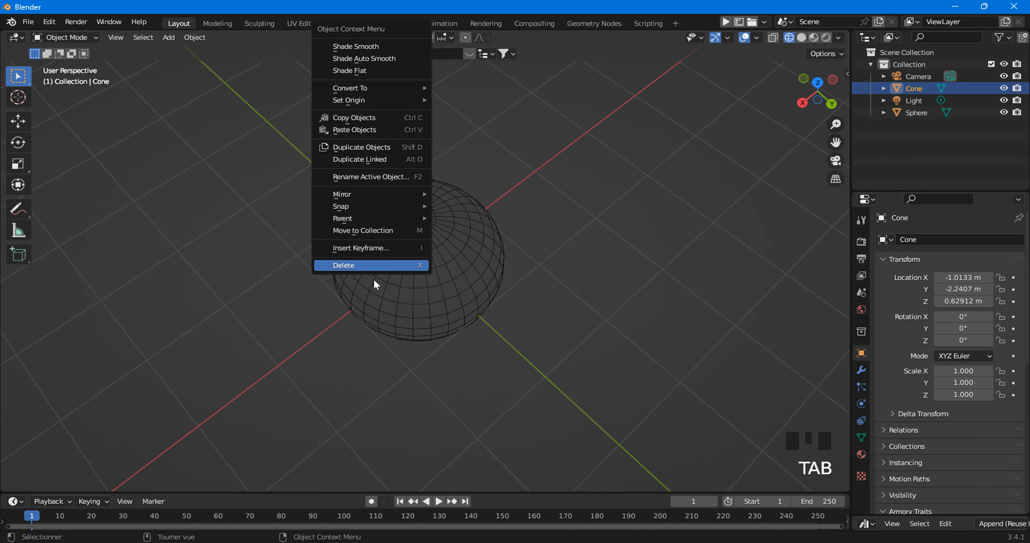
{"action": "right_click", "coordinate": [378, 270]}
- Select the UV sphere and put it in Edit Mode with its upper pole in view
{"action": "left_click", "coordinate": [448, 266]}
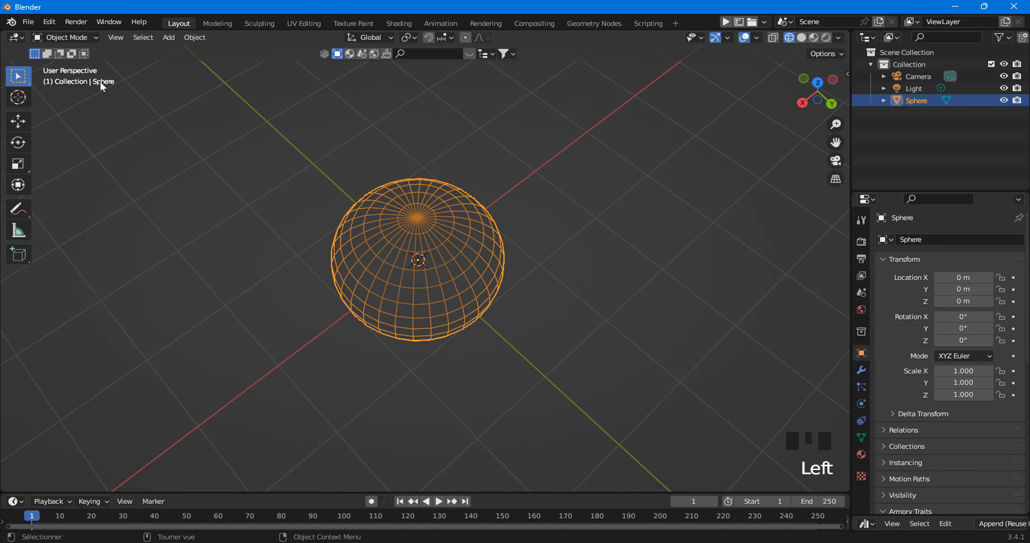
{"action": "left_click", "coordinate": [78, 34]}
{"action": "left_click", "coordinate": [72, 63]}
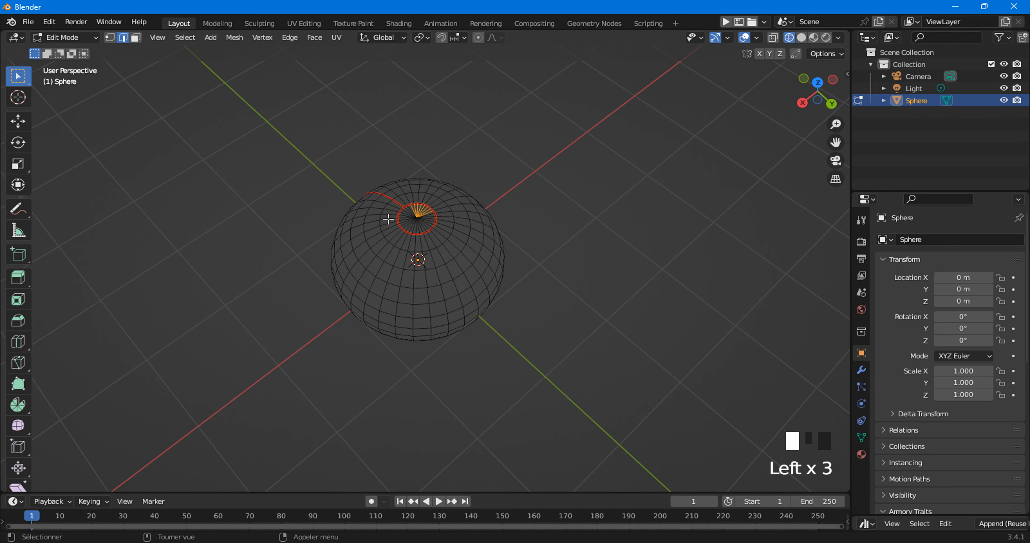
{"action": "scroll", "coordinate": [462, 253], "scroll_direction": "up", "scroll_amount": 3}
{"action": "middle_click_drag", "start_coordinate": [462, 253], "coordinate": [554, 242]}
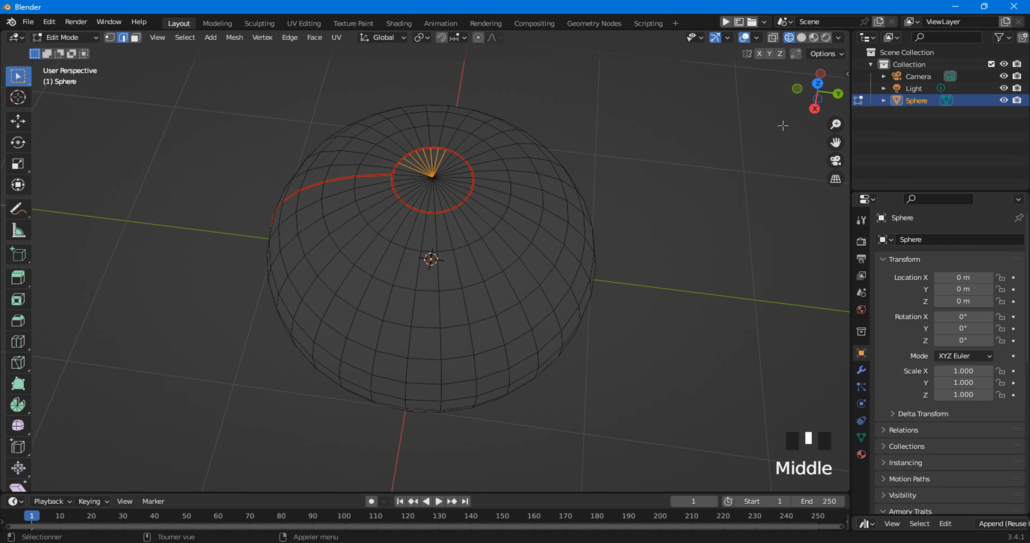
- Switch to face selection in the top orthographic view and select one quad bordering the upper pole's seam ring
{"action": "left_click", "coordinate": [818, 84]}
{"action": "scroll", "coordinate": [616, 232], "scroll_direction": "up", "scroll_amount": 6}
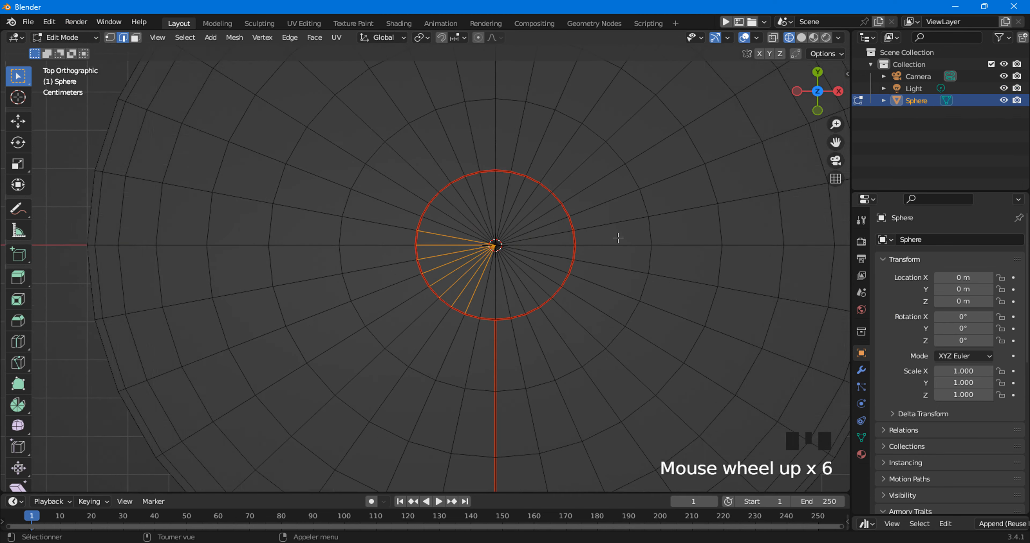
{"action": "scroll", "coordinate": [617, 238], "scroll_direction": "up", "scroll_amount": 2}
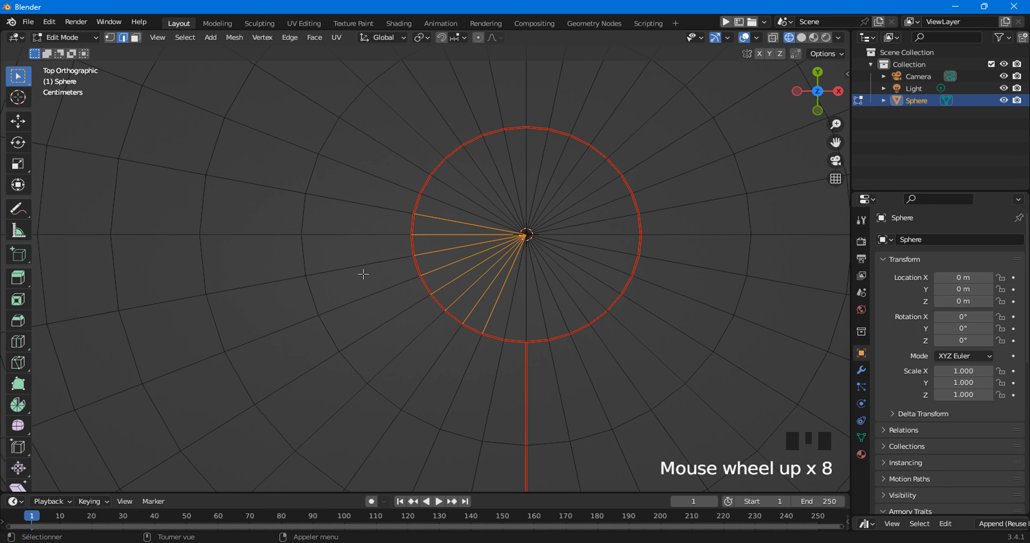
{"action": "scroll", "coordinate": [396, 287], "scroll_direction": "up", "scroll_amount": 9}
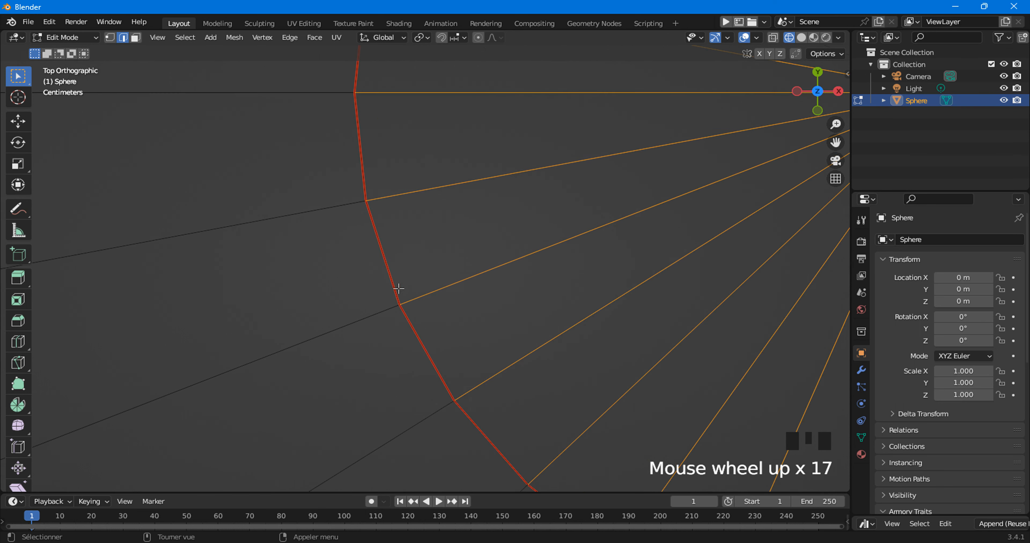
{"action": "scroll", "coordinate": [399, 289], "scroll_direction": "down", "scroll_amount": 3}
{"action": "left_click", "coordinate": [458, 246]}
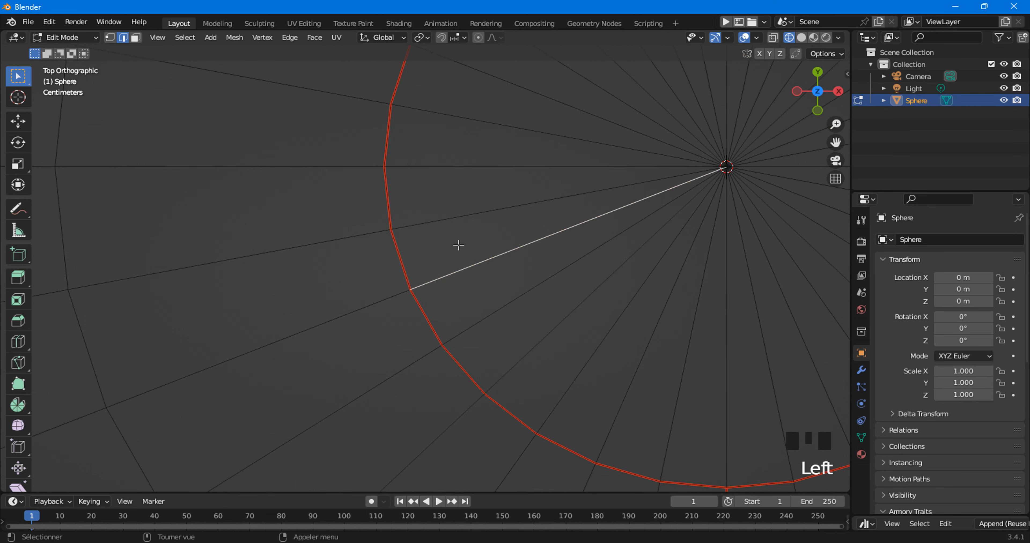
{"action": "left_click", "coordinate": [135, 37]}
{"action": "left_click", "coordinate": [232, 120]}
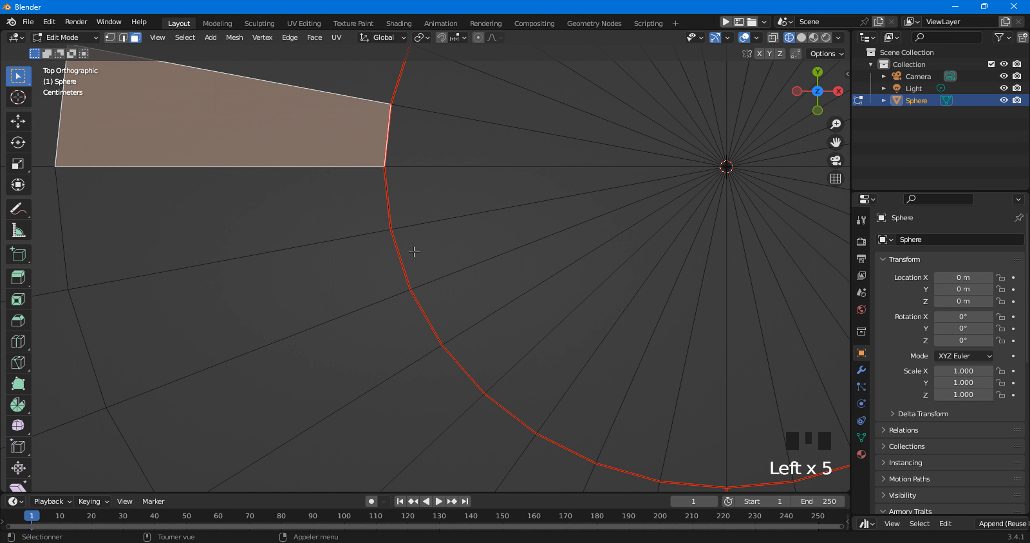
- Box-select the triangular faces of the upper pole cap and mark their edges as seams
{"action": "scroll", "coordinate": [451, 284], "scroll_direction": "down", "scroll_amount": 5}
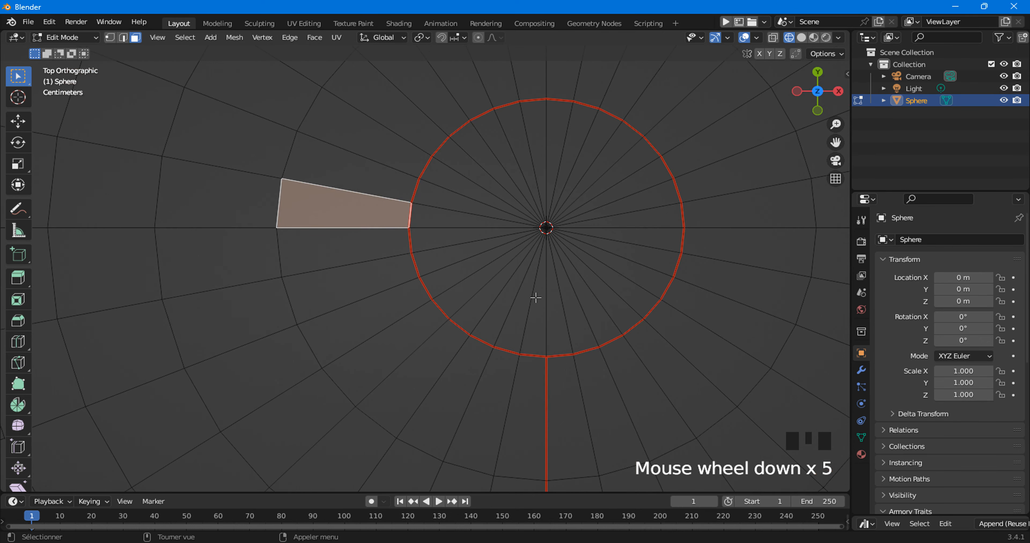
{"action": "middle_click_drag", "start_coordinate": [535, 299], "coordinate": [441, 316]}
{"action": "left_click", "coordinate": [818, 96]}
{"action": "left_click", "coordinate": [369, 204]}
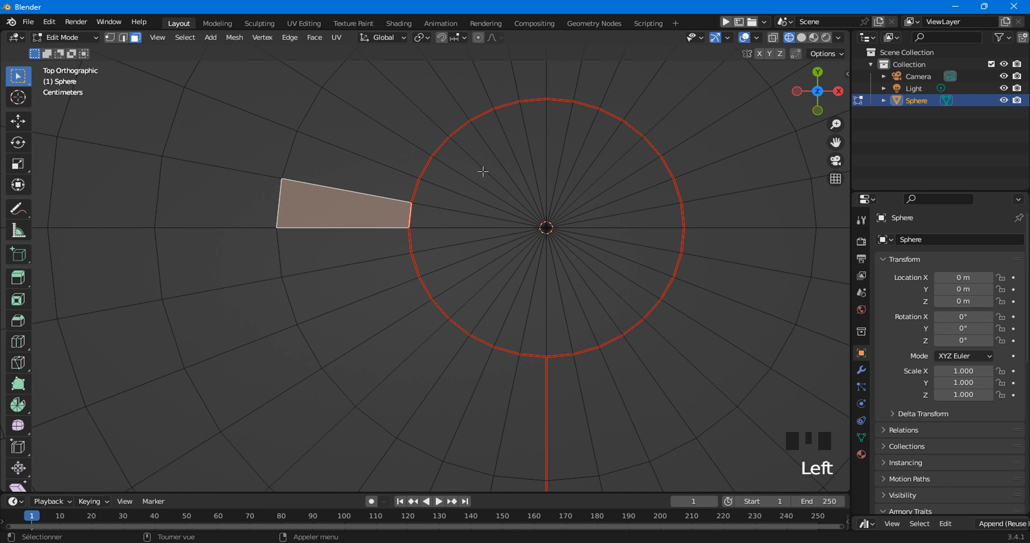
{"action": "left_click_drag", "start_coordinate": [483, 172], "coordinate": [589, 278]}
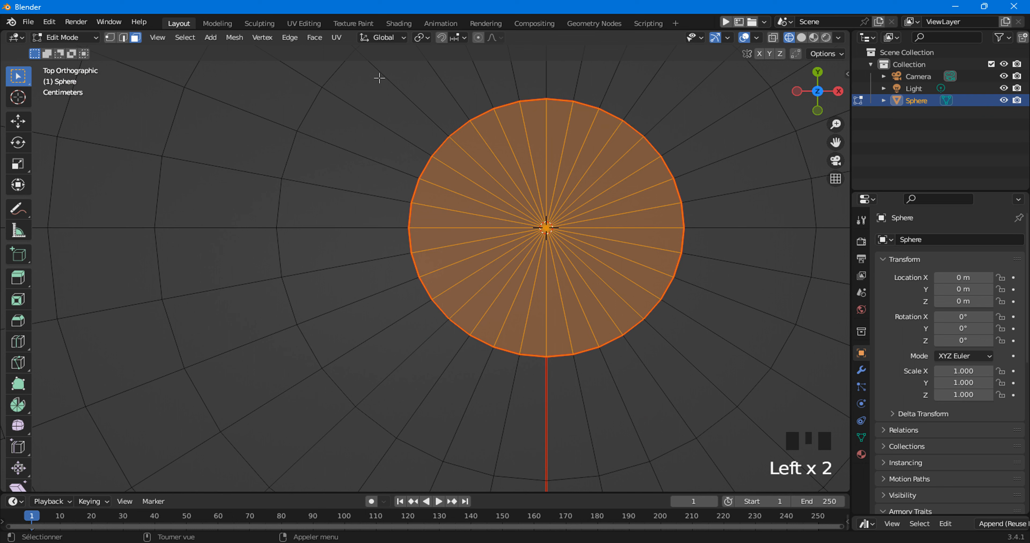
{"action": "left_click", "coordinate": [341, 36]}
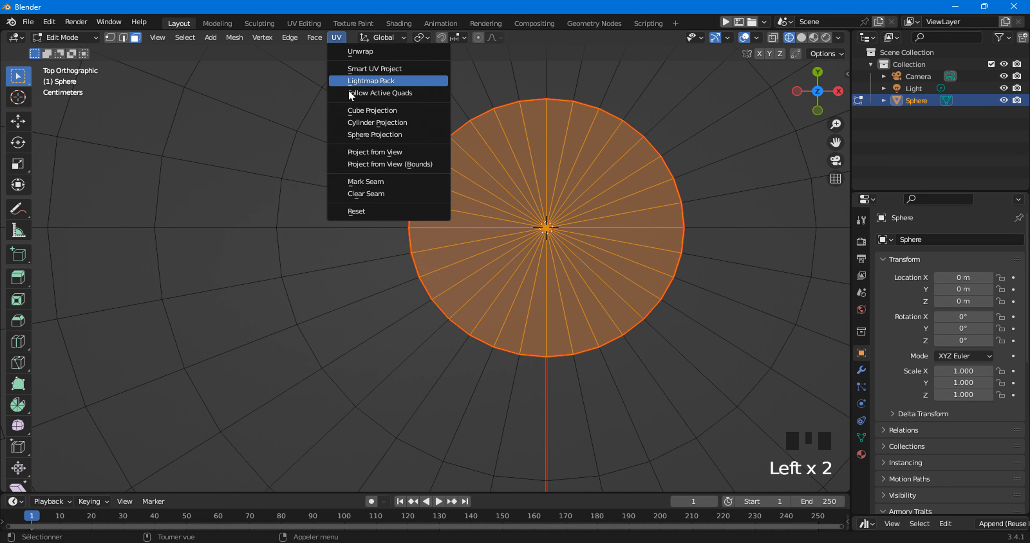
{"action": "left_click", "coordinate": [351, 185]}
{"action": "left_click", "coordinate": [388, 226]}
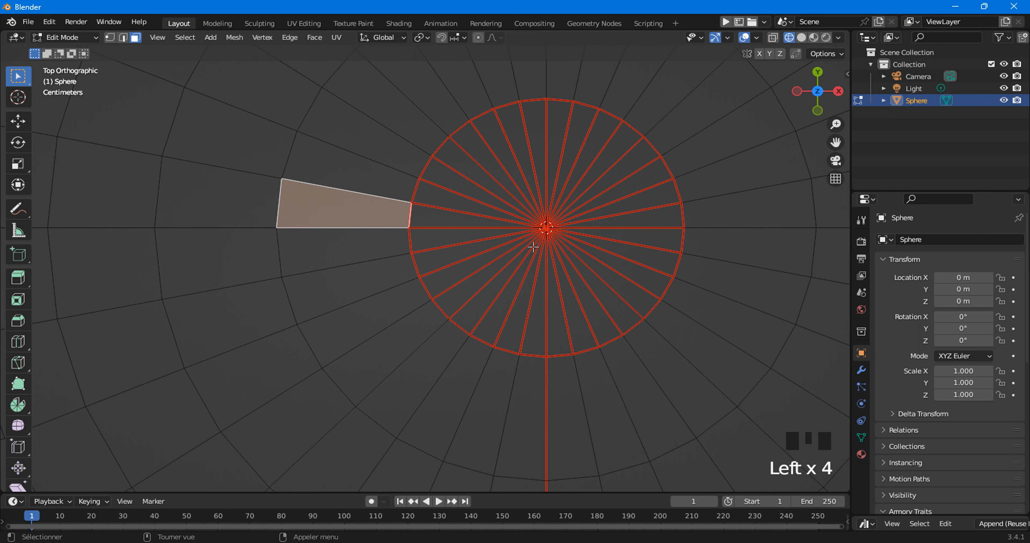
- Select the triangular faces of both pole caps through the mesh using X-ray and Circle Select, and turn X-ray off
{"action": "scroll", "coordinate": [540, 238], "scroll_direction": "down", "scroll_amount": 3}
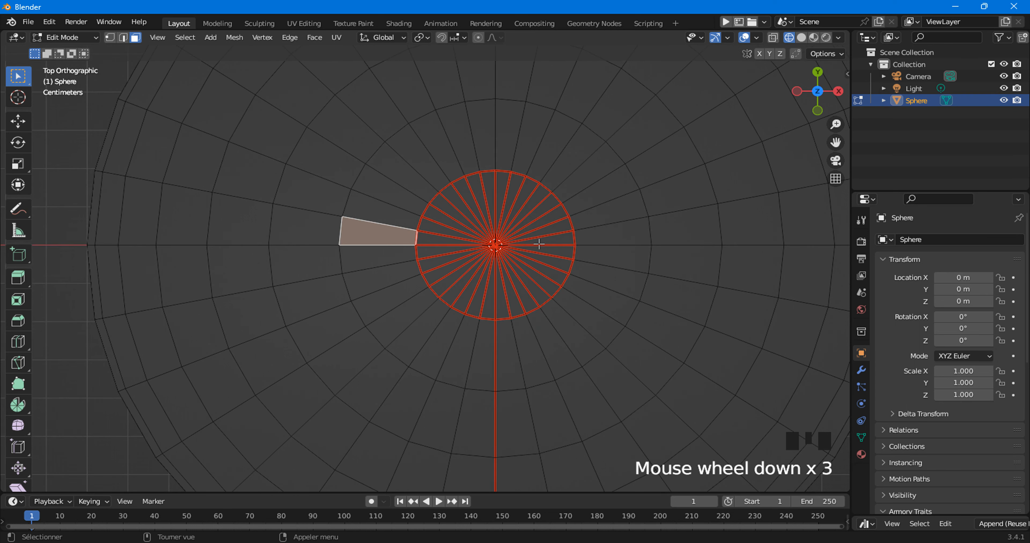
{"action": "key", "text": "alt+z"}
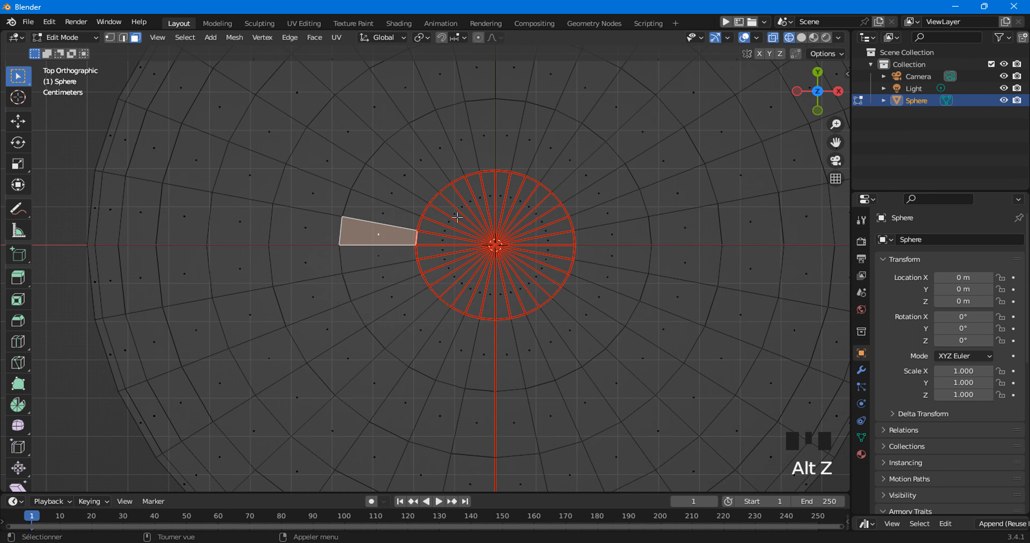
{"action": "left_click_drag", "start_coordinate": [437, 223], "coordinate": [525, 267]}
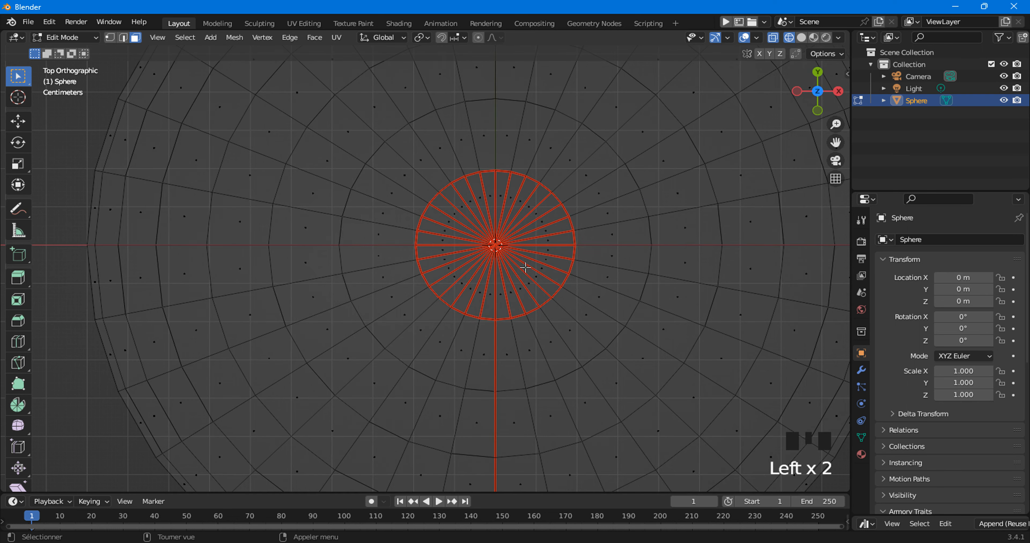
{"action": "key", "text": "c"}
{"action": "mouse_move", "coordinate": [460, 222]}
{"action": "left_mouse_down"}
{"action": "mouse_move", "coordinate": [463, 200]}
{"action": "mouse_move", "coordinate": [464, 297]}
{"action": "mouse_move", "coordinate": [534, 295]}
{"action": "mouse_move", "coordinate": [545, 237]}
{"action": "mouse_move", "coordinate": [498, 184]}
{"action": "mouse_move", "coordinate": [475, 211]}
{"action": "left_mouse_up"}
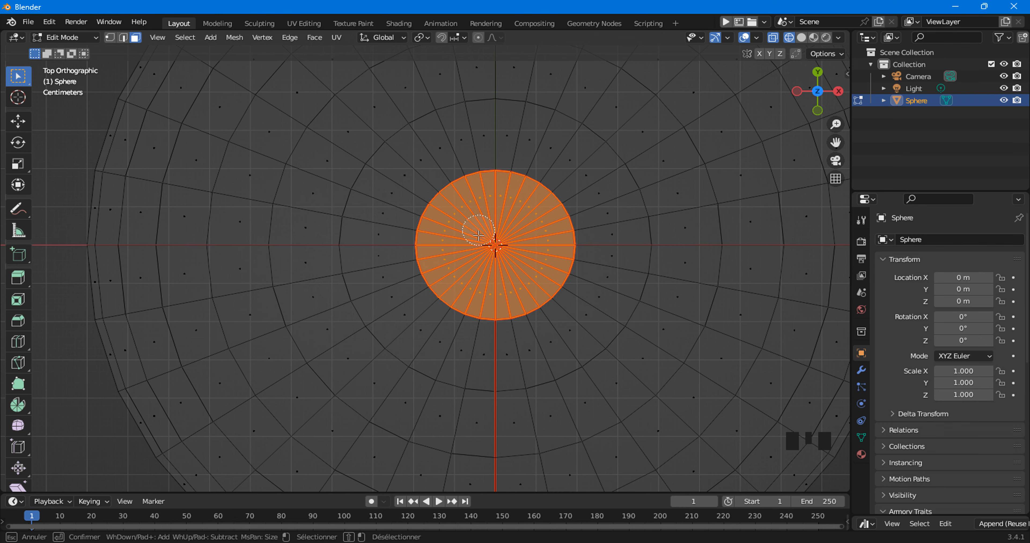
{"action": "right_click", "coordinate": [435, 340]}
{"action": "key", "text": "alt+z"}
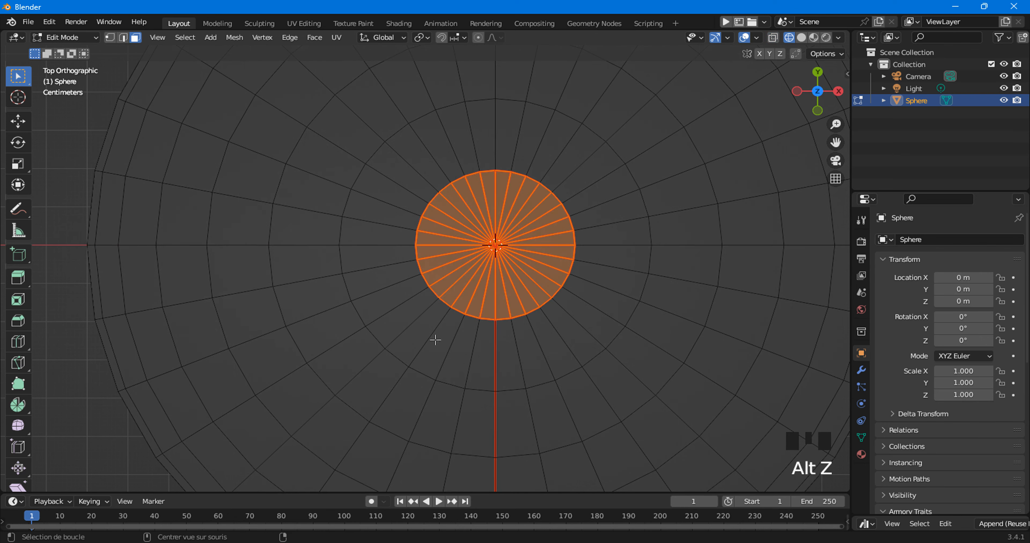
- Mark seams on the selected faces of both pole caps, deselect them, and check the seams at each pole
{"action": "middle_click_drag", "start_coordinate": [436, 340], "coordinate": [533, 239]}
{"action": "scroll", "coordinate": [528, 307], "scroll_direction": "down", "scroll_amount": 4}
{"action": "middle_click_drag", "start_coordinate": [528, 307], "coordinate": [465, 298]}
{"action": "key", "text": "KP_7"}
{"action": "scroll", "coordinate": [439, 115], "scroll_direction": "up", "scroll_amount": 4}
{"action": "left_click", "coordinate": [337, 37]}
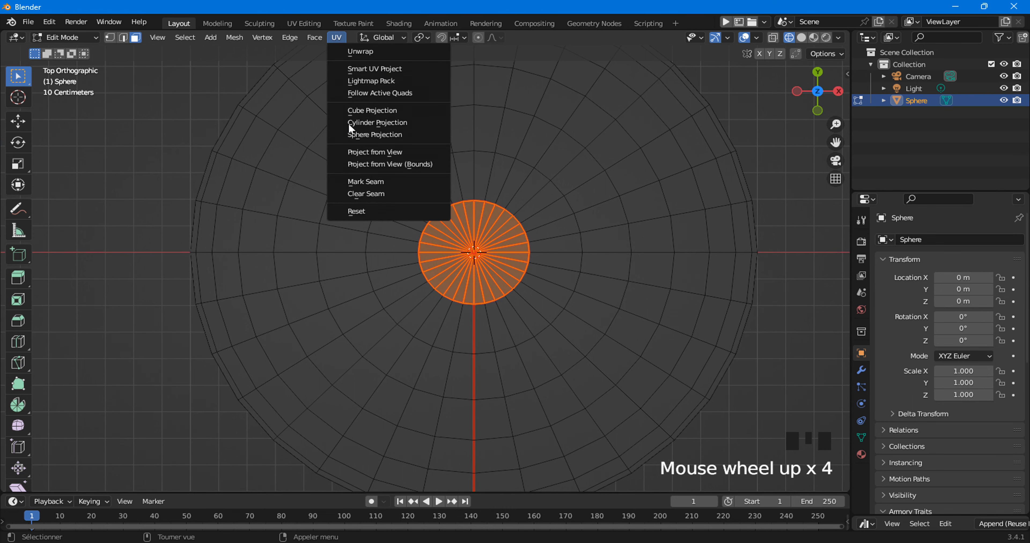
{"action": "left_click", "coordinate": [372, 181]}
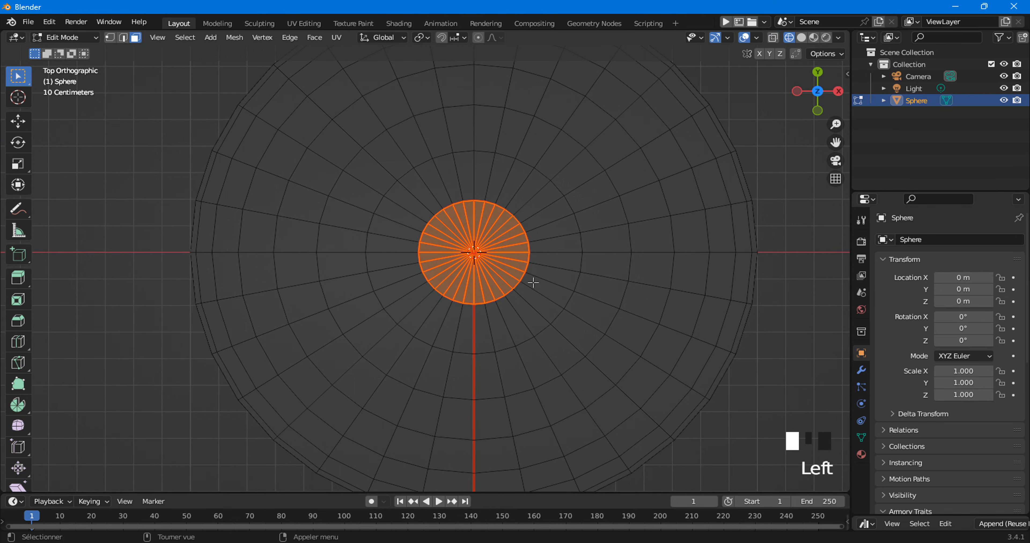
{"action": "left_click", "coordinate": [603, 308]}
{"action": "scroll", "coordinate": [583, 335], "scroll_direction": "down", "scroll_amount": 2}
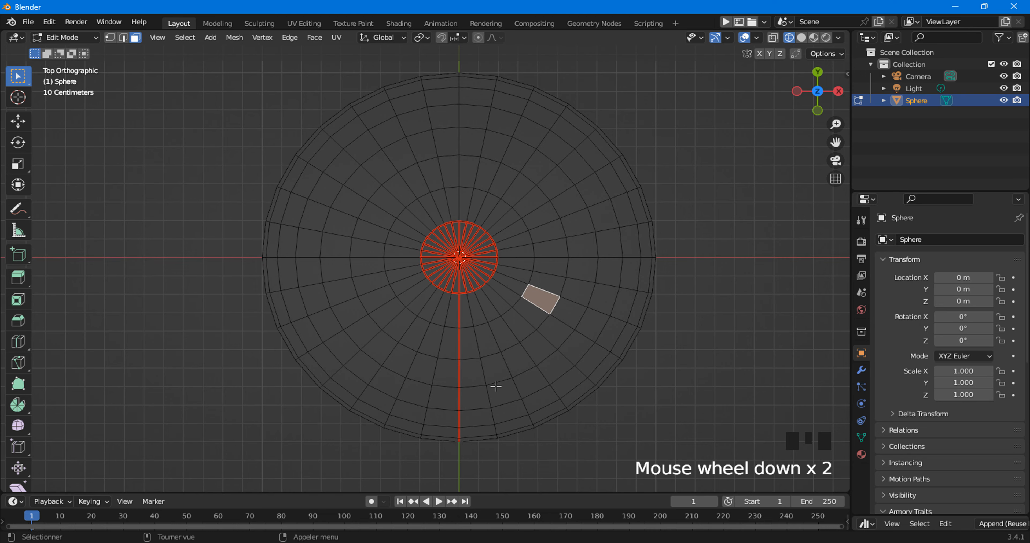
{"action": "middle_click_drag", "start_coordinate": [496, 387], "coordinate": [473, 346]}
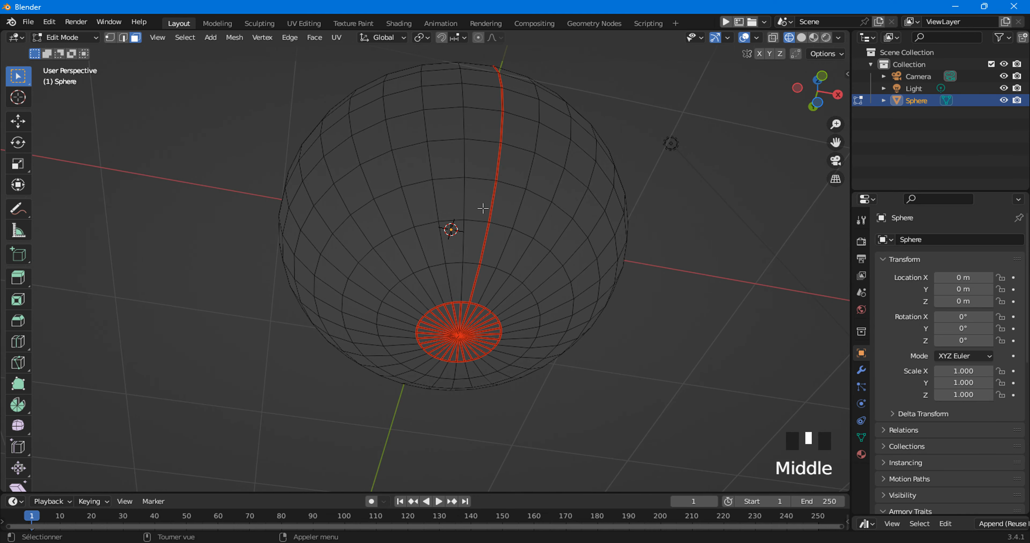
{"action": "middle_click_drag", "start_coordinate": [483, 208], "coordinate": [565, 348]}
{"action": "middle_click_drag", "start_coordinate": [590, 290], "coordinate": [472, 279]}
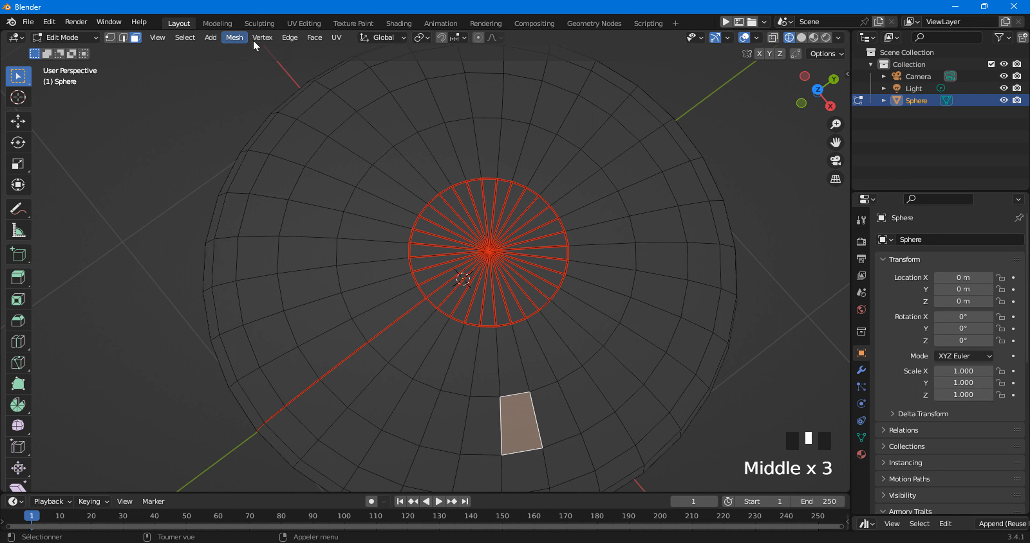
- Unwrap the entire sphere in the UV Editing workspace and inspect the separated pole triangles in the UV layout
{"action": "left_click", "coordinate": [309, 23]}
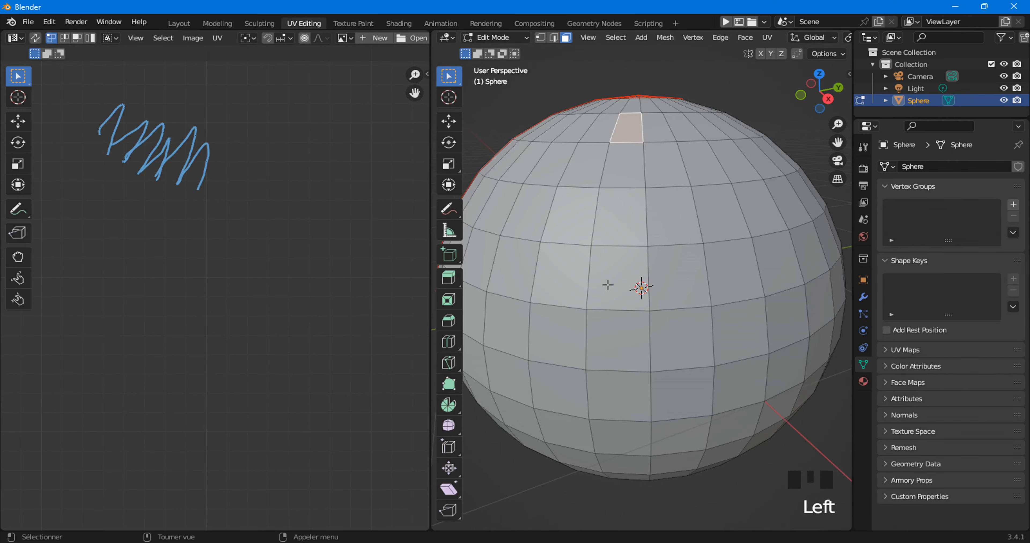
{"action": "key", "text": "a"}
{"action": "scroll", "coordinate": [302, 364], "scroll_direction": "down", "scroll_amount": 6}
{"action": "left_click", "coordinate": [767, 37]}
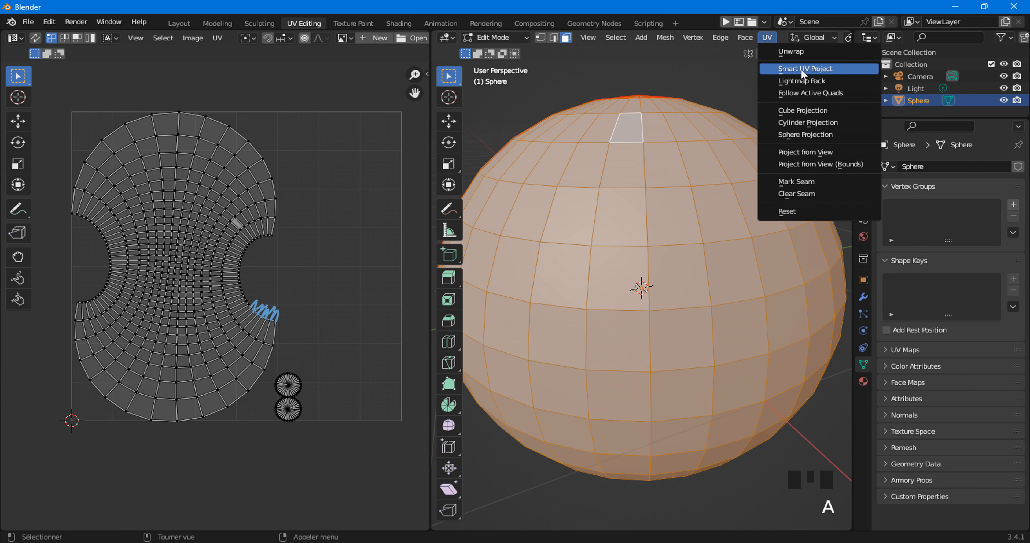
{"action": "left_click", "coordinate": [803, 52]}
{"action": "scroll", "coordinate": [364, 310], "scroll_direction": "up", "scroll_amount": 5}
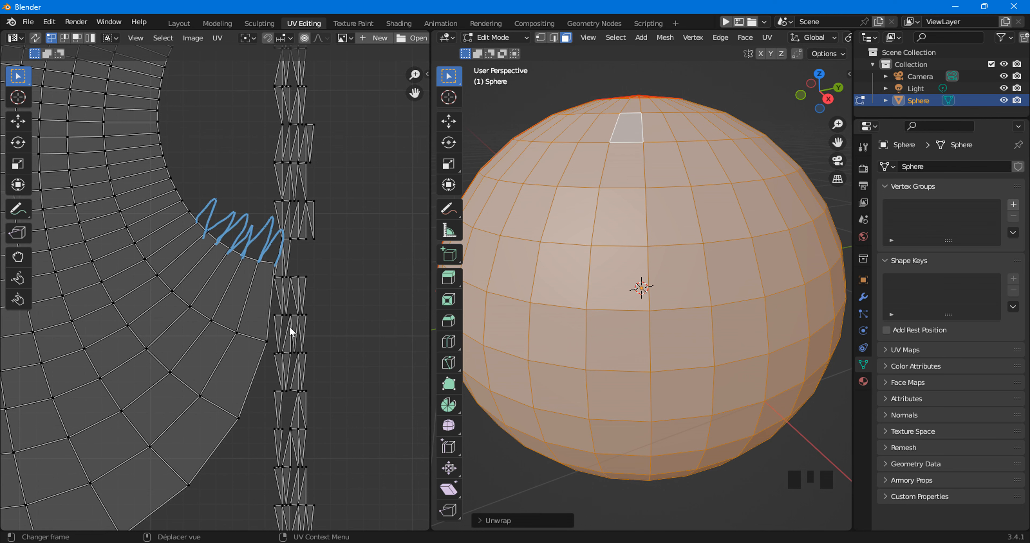
{"action": "middle_click_drag", "start_coordinate": [602, 230], "coordinate": [580, 273]}
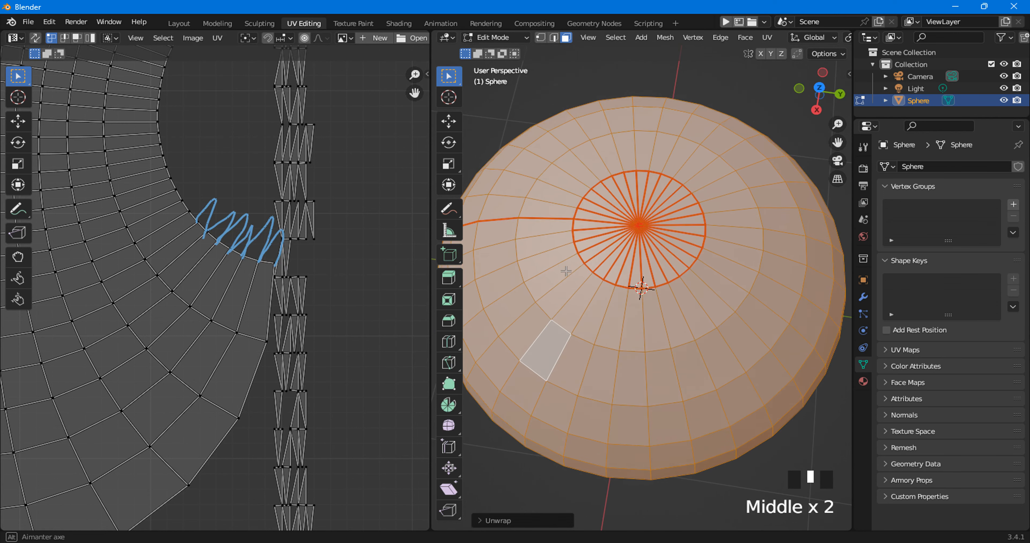
{"action": "scroll", "coordinate": [580, 273], "scroll_direction": "up", "scroll_amount": 3}
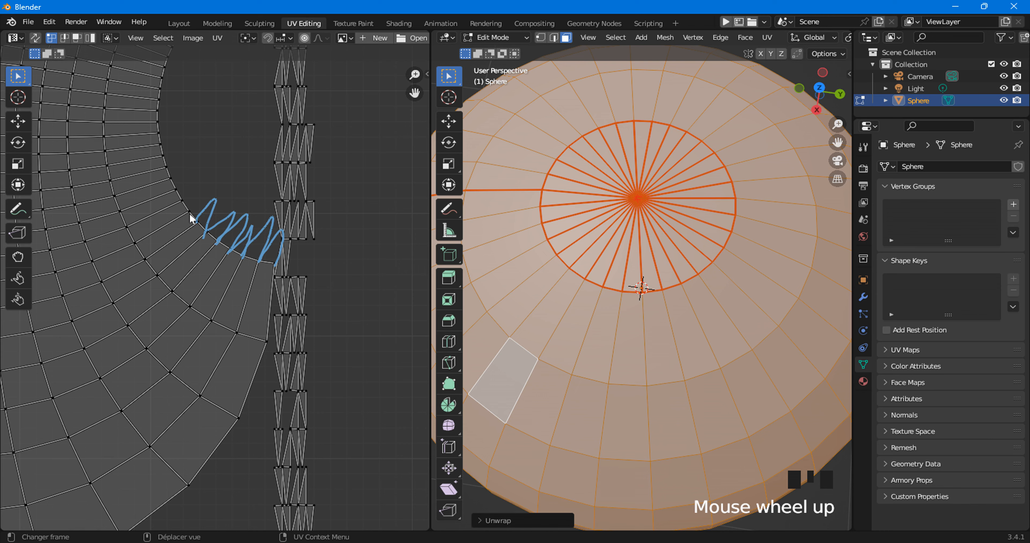
- Return to the Layout workspace, put the sphere in Edit Mode, and view its upper pole cap straight from above
{"action": "left_click", "coordinate": [176, 22]}
{"action": "middle_click_drag", "start_coordinate": [439, 258], "coordinate": [505, 240]}
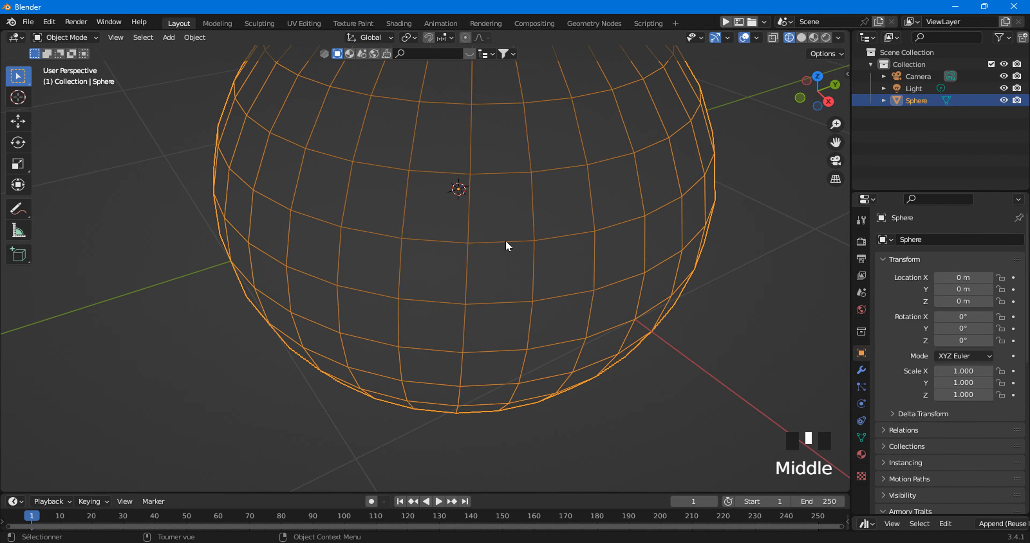
{"action": "left_click", "coordinate": [67, 37]}
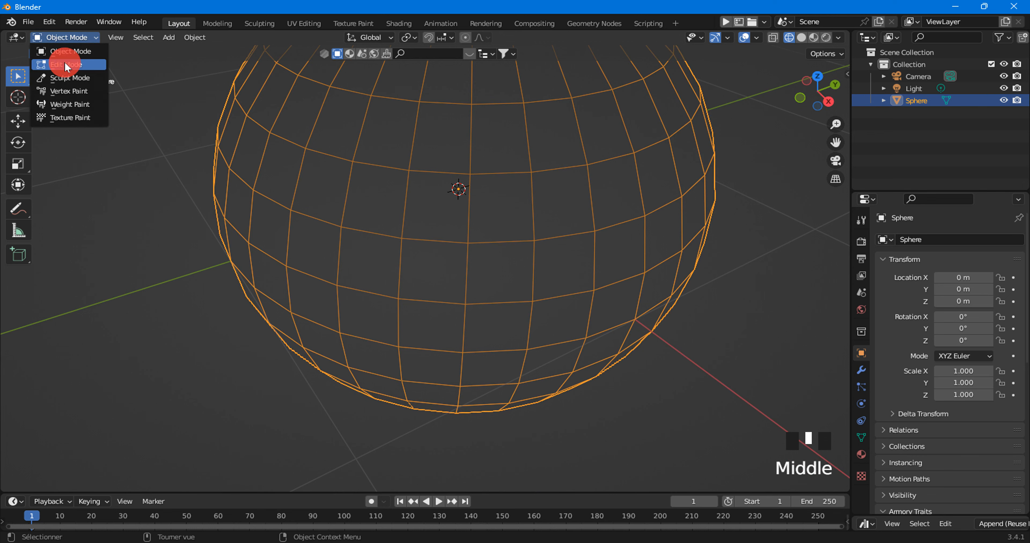
{"action": "left_click", "coordinate": [60, 65]}
{"action": "left_click_drag", "start_coordinate": [835, 143], "coordinate": [805, 274]}
{"action": "middle_click_drag", "start_coordinate": [512, 148], "coordinate": [492, 213]}
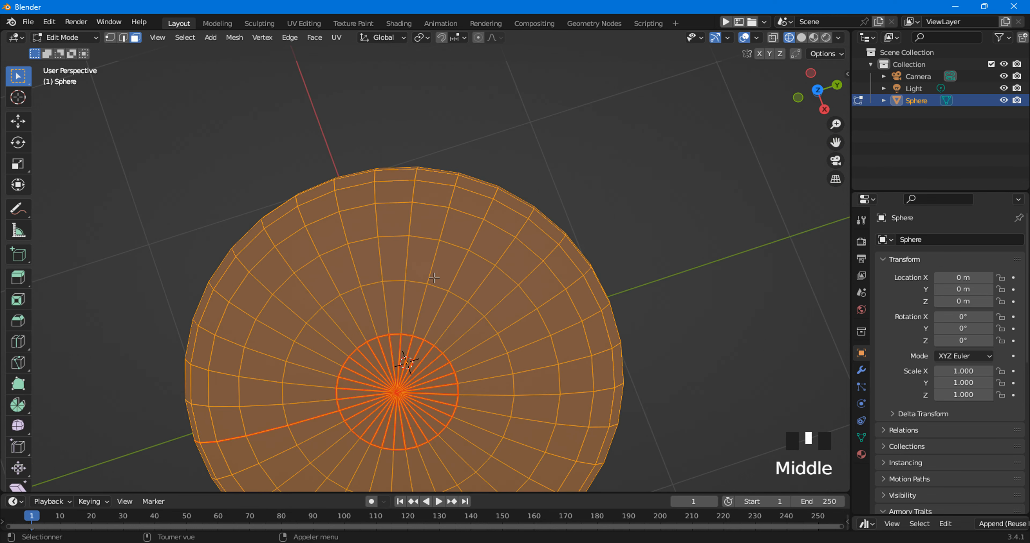
{"action": "middle_click_drag", "start_coordinate": [434, 278], "coordinate": [641, 153], "text": "shift"}
{"action": "left_click", "coordinate": [817, 94]}
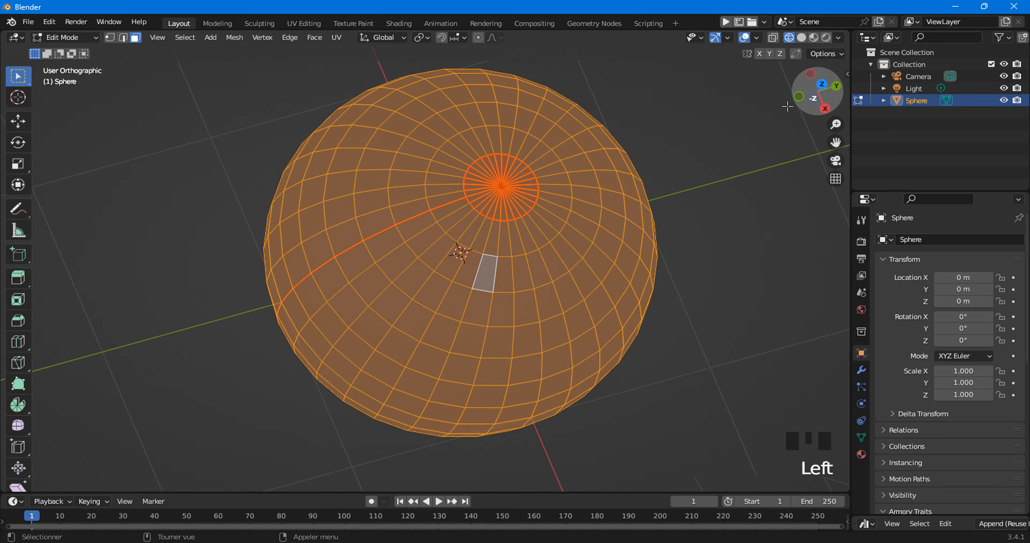
{"action": "left_click", "coordinate": [519, 235]}
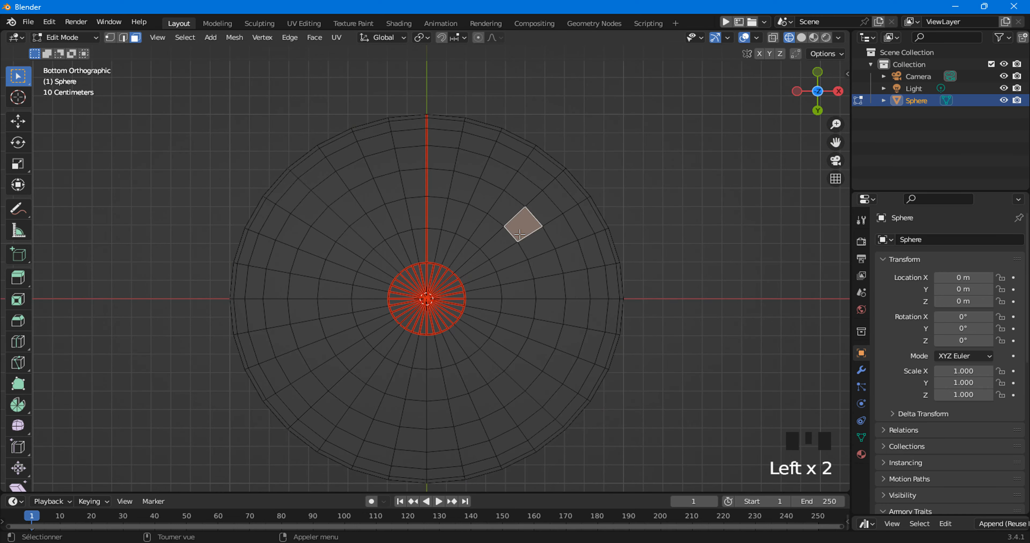
{"action": "left_click", "coordinate": [818, 92]}
{"action": "scroll", "coordinate": [591, 197], "scroll_direction": "up", "scroll_amount": 6}
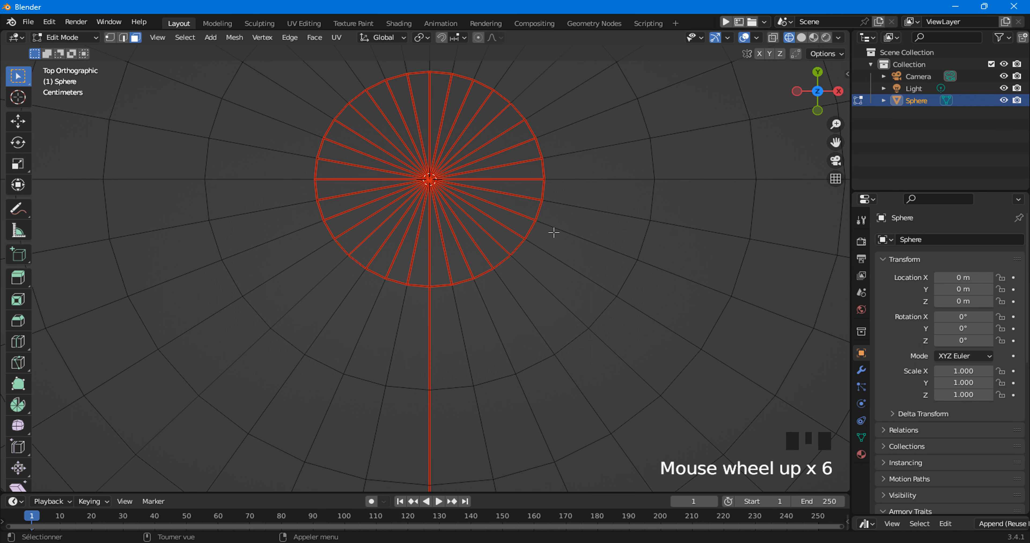
- Switch to edge selection and select the ring edge loop around the upper pole cap
{"action": "left_click", "coordinate": [522, 238]}
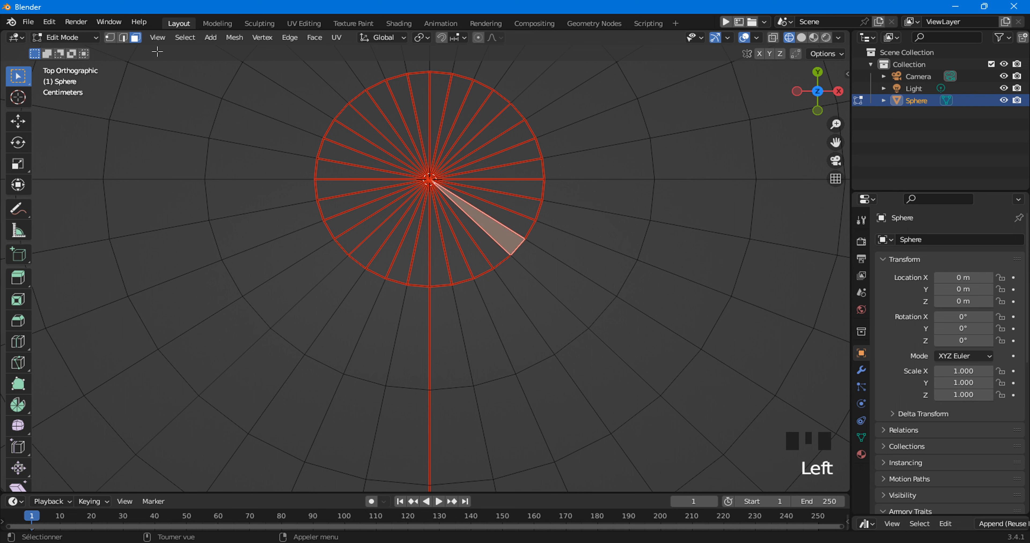
{"action": "left_click", "coordinate": [124, 38]}
{"action": "left_click", "coordinate": [125, 40]}
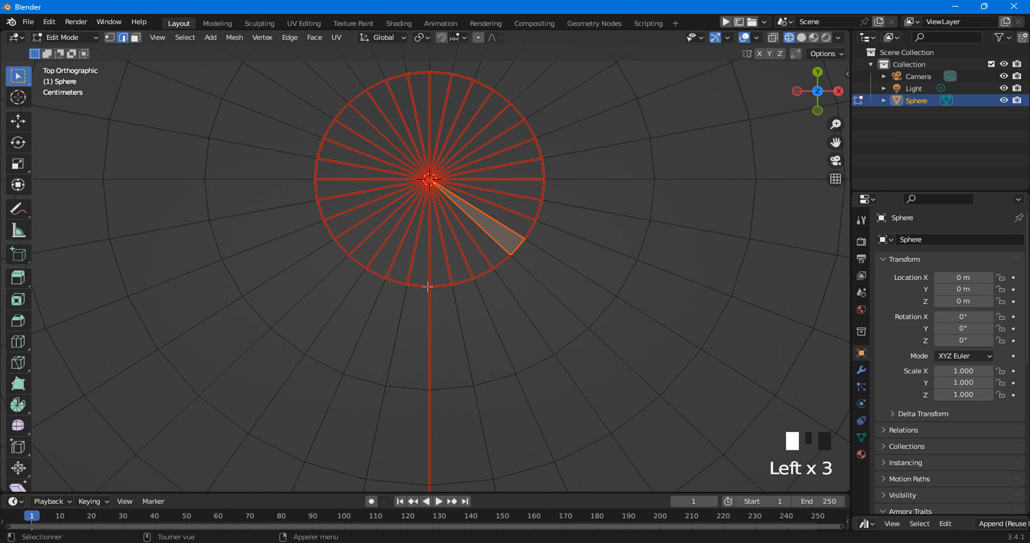
{"action": "left_click", "coordinate": [437, 285]}
{"action": "left_click", "coordinate": [438, 285], "text": "alt"}
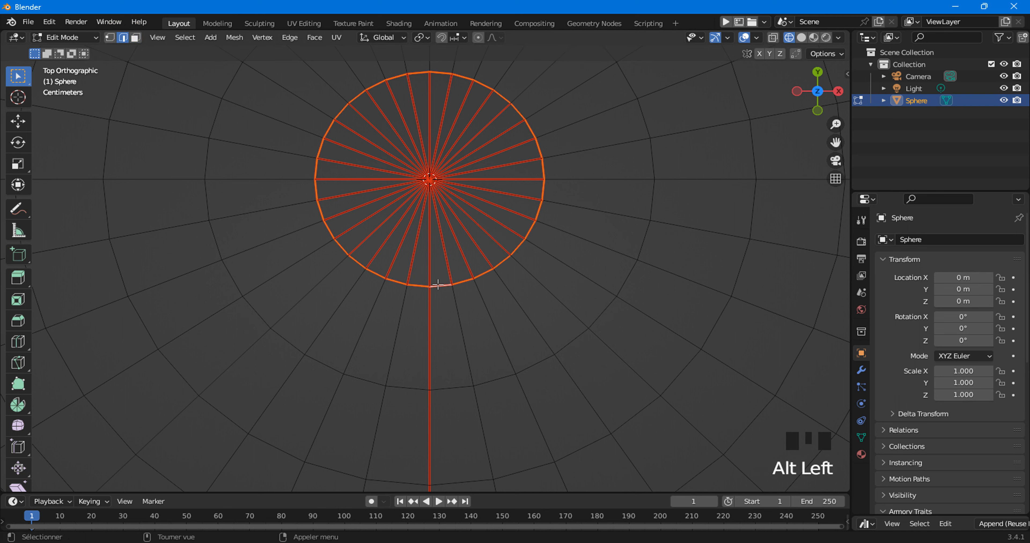
{"action": "left_click", "coordinate": [337, 38]}
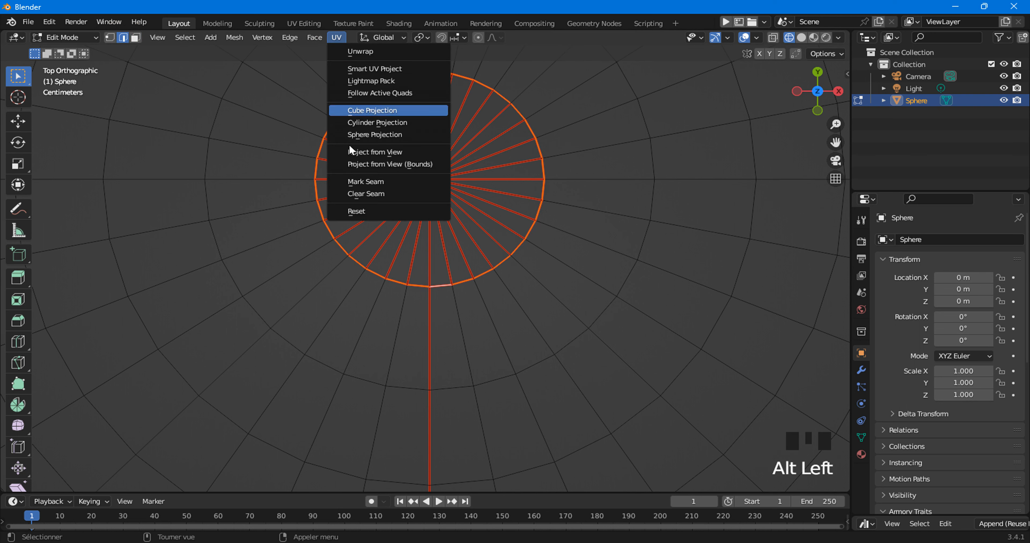
{"action": "left_click", "coordinate": [354, 211]}
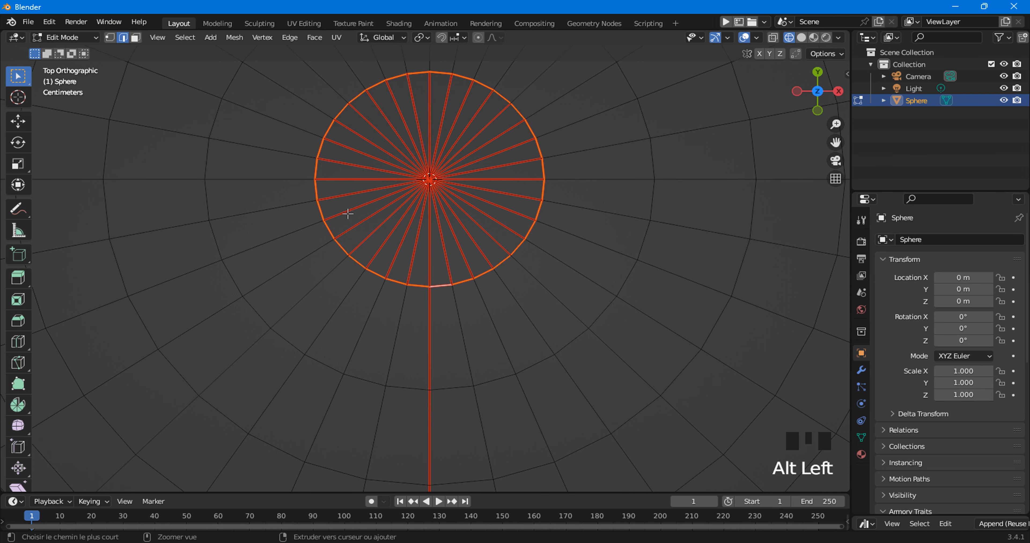
{"action": "key", "text": "ctrl+z"}
- Clear the seam from the selected ring around the upper pole cap, keeping the seams on its radial edges
{"action": "left_click", "coordinate": [337, 37]}
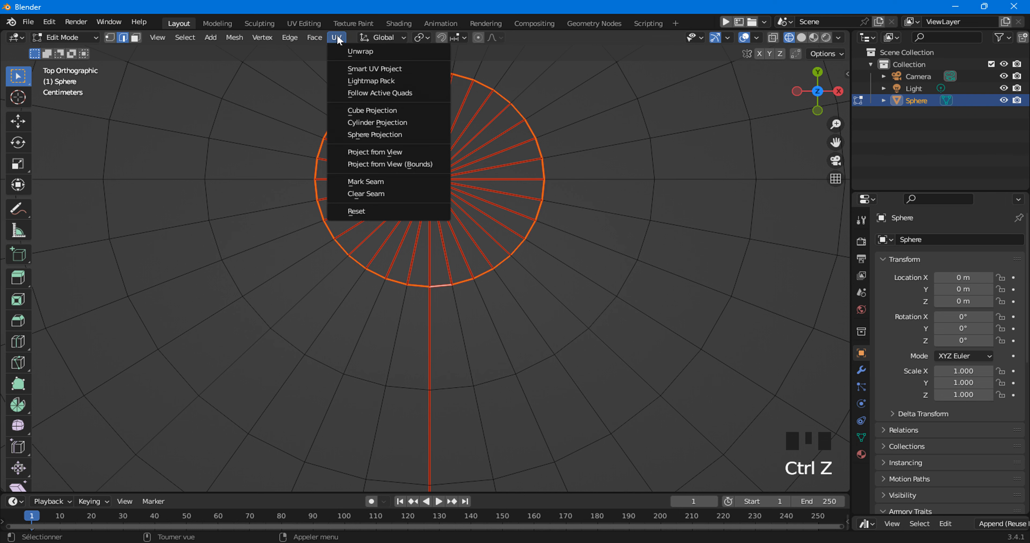
{"action": "left_click", "coordinate": [360, 194]}
{"action": "left_click", "coordinate": [579, 262]}
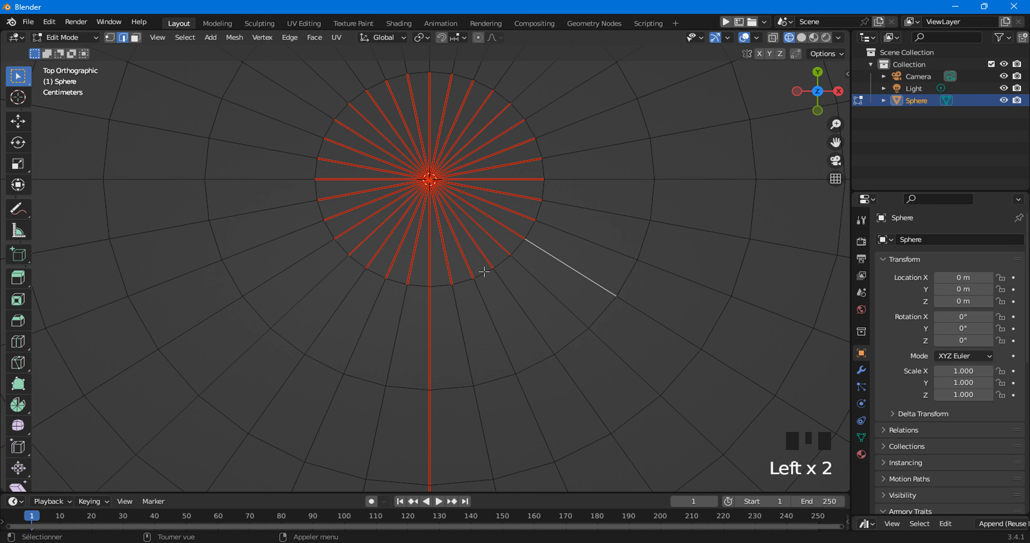
{"action": "left_click", "coordinate": [509, 224]}
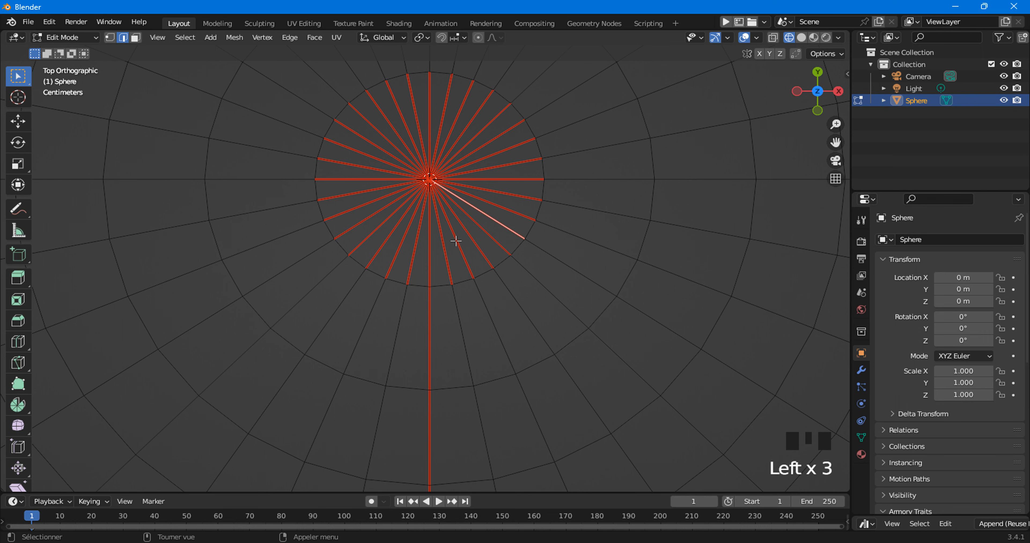
- Select the ring edge loop around the lower pole cap in bottom view and clear its seam
{"action": "scroll", "coordinate": [454, 243], "scroll_direction": "down", "scroll_amount": 4}
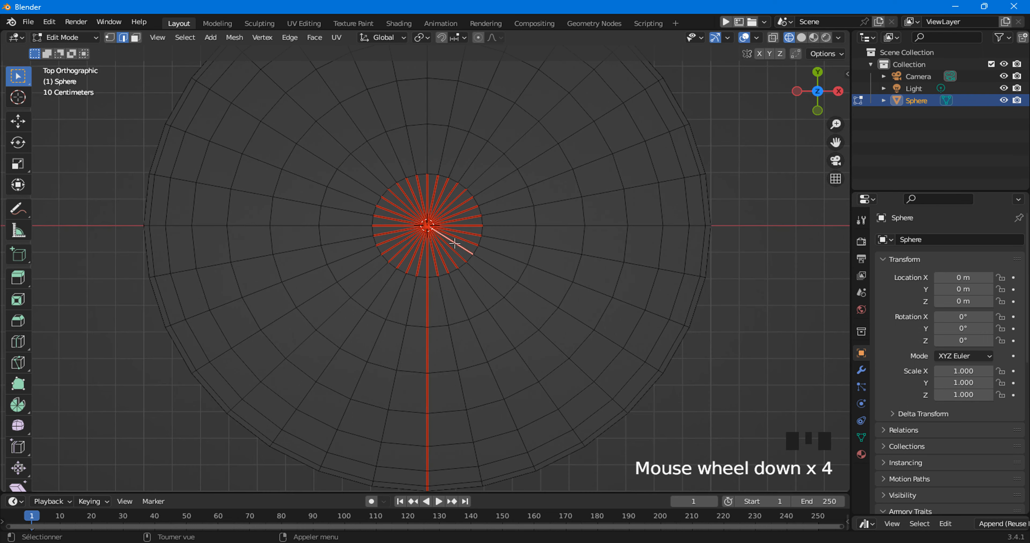
{"action": "left_click", "coordinate": [817, 91]}
{"action": "scroll", "coordinate": [434, 295], "scroll_direction": "up", "scroll_amount": 2}
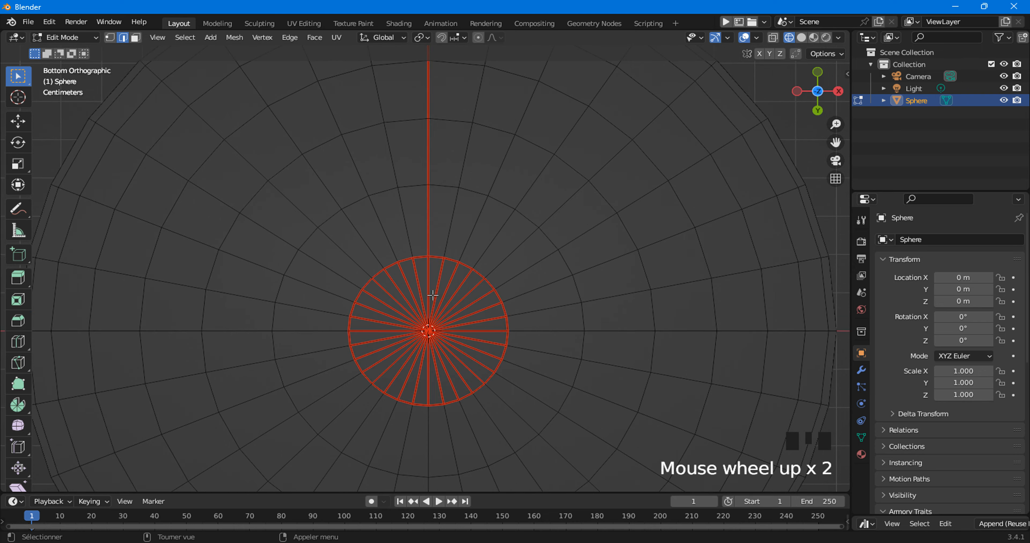
{"action": "left_click", "coordinate": [453, 259], "text": "alt"}
{"action": "left_click", "coordinate": [340, 38]}
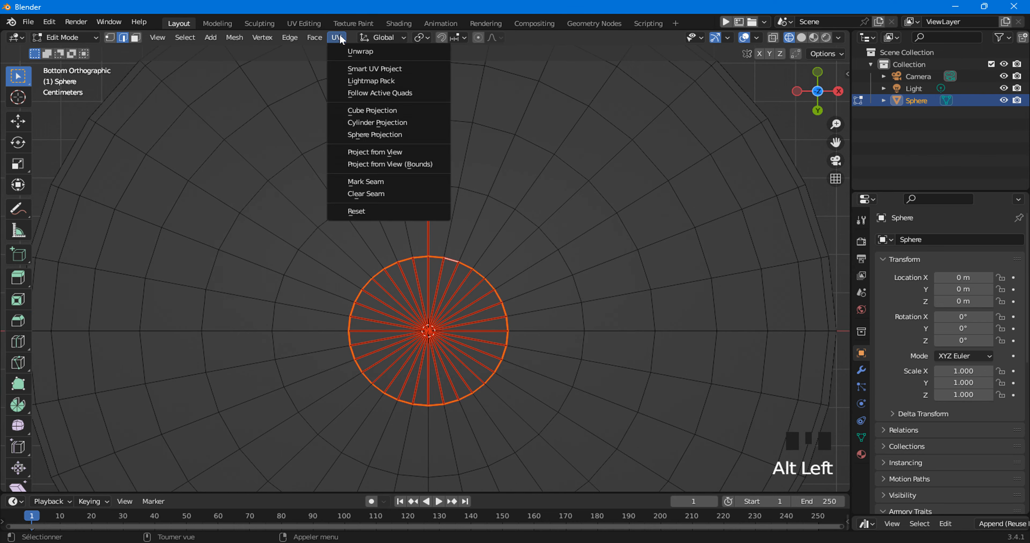
{"action": "left_click", "coordinate": [356, 193]}
{"action": "left_click", "coordinate": [527, 238]}
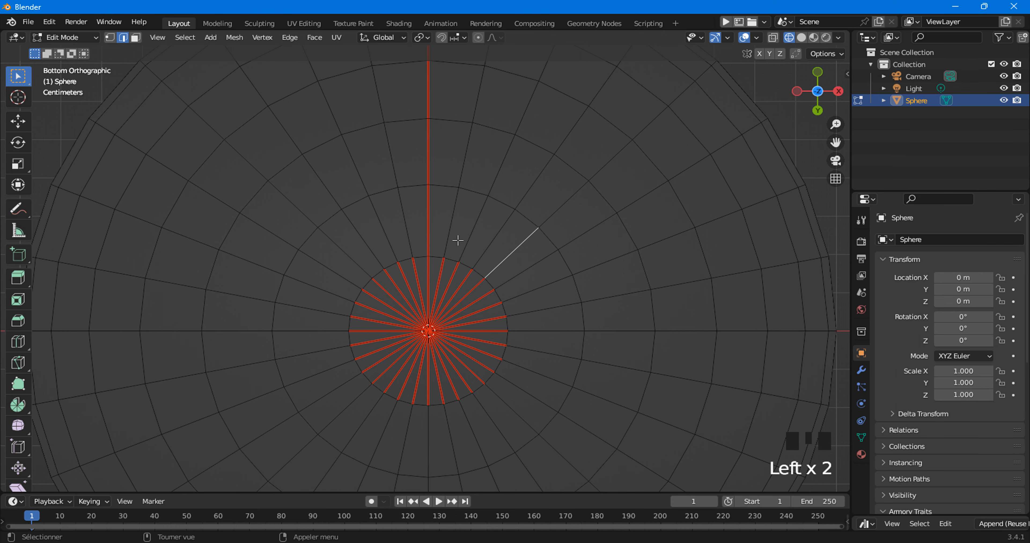
- Select the whole sphere and display it in wireframe with X-ray off in the UV Editing workspace
{"action": "scroll", "coordinate": [451, 236], "scroll_direction": "down", "scroll_amount": 4}
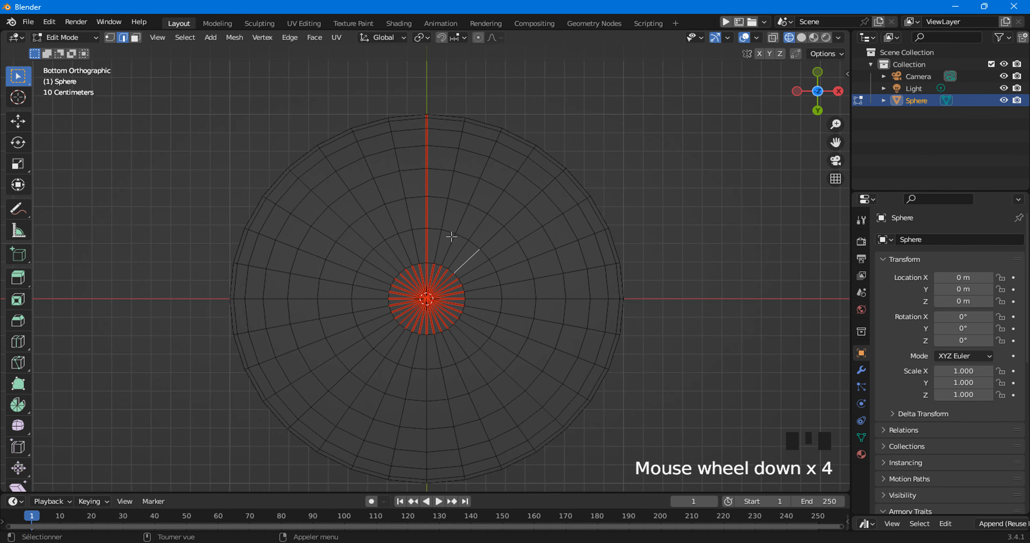
{"action": "middle_click_drag", "start_coordinate": [469, 119], "coordinate": [437, 290]}
{"action": "scroll", "coordinate": [437, 290], "scroll_direction": "down", "scroll_amount": 3}
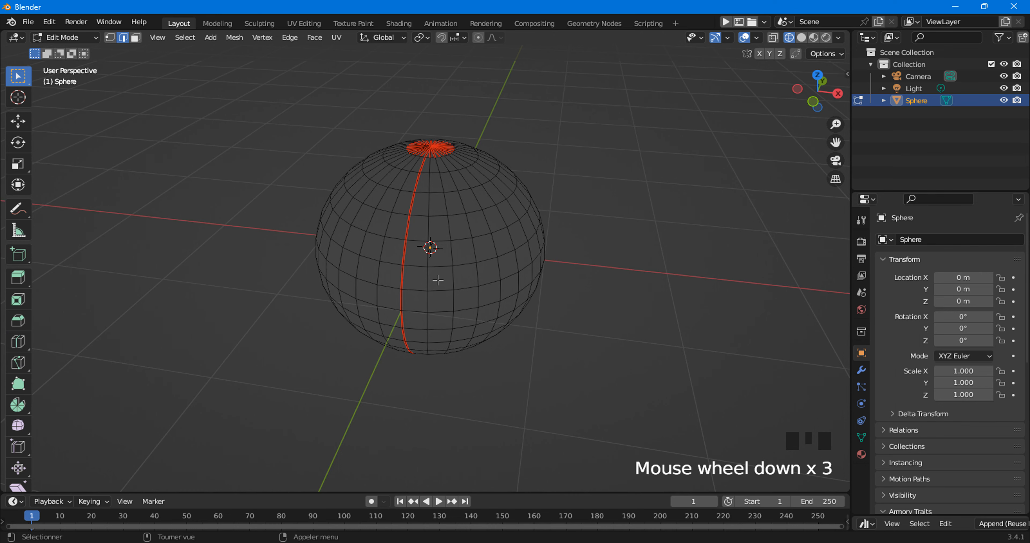
{"action": "key", "text": "a"}
{"action": "left_click", "coordinate": [303, 25]}
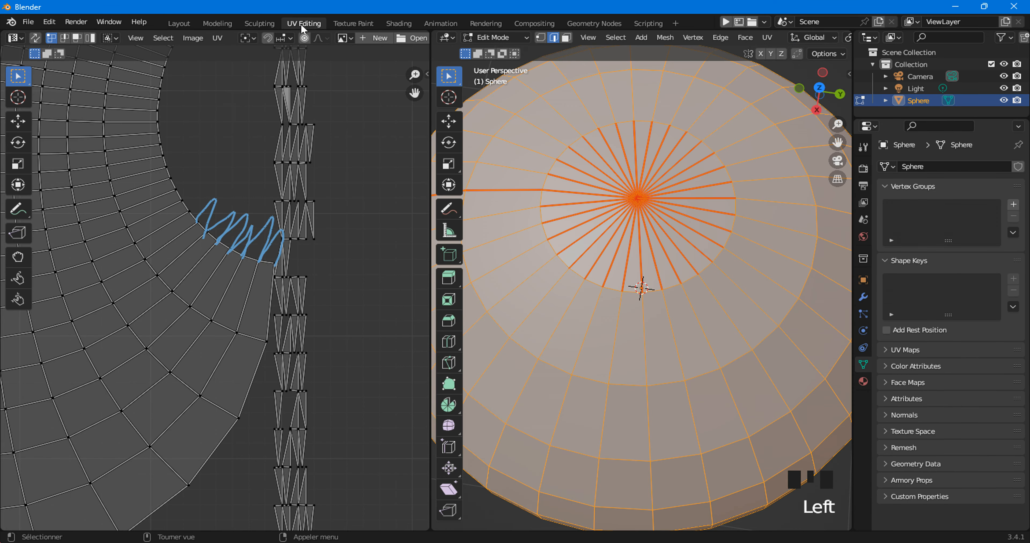
{"action": "scroll", "coordinate": [579, 180], "scroll_direction": "down", "scroll_amount": 5}
{"action": "scroll", "coordinate": [770, 42], "scroll_direction": "down", "scroll_amount": 3}
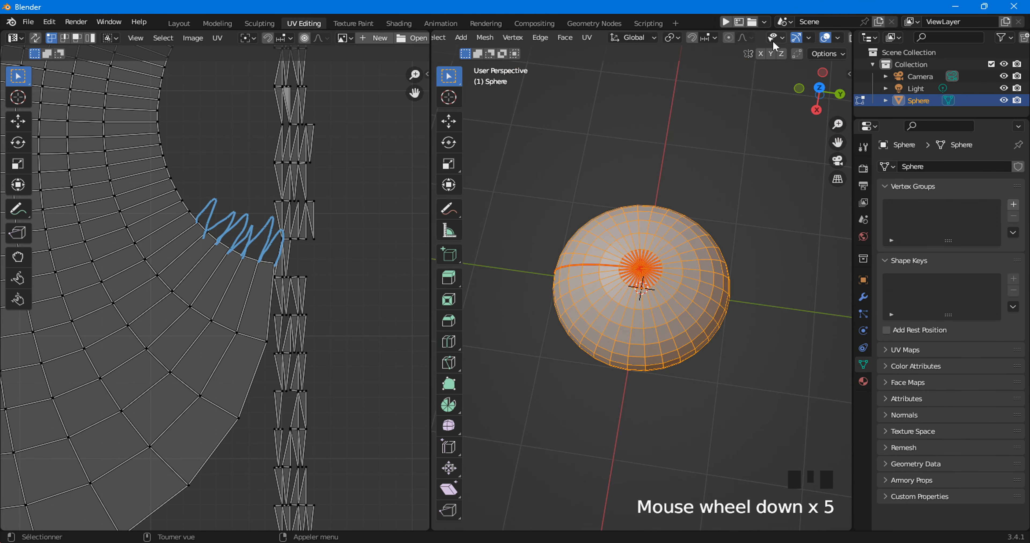
{"action": "scroll", "coordinate": [772, 41], "scroll_direction": "down", "scroll_amount": 3}
{"action": "left_click", "coordinate": [792, 38]}
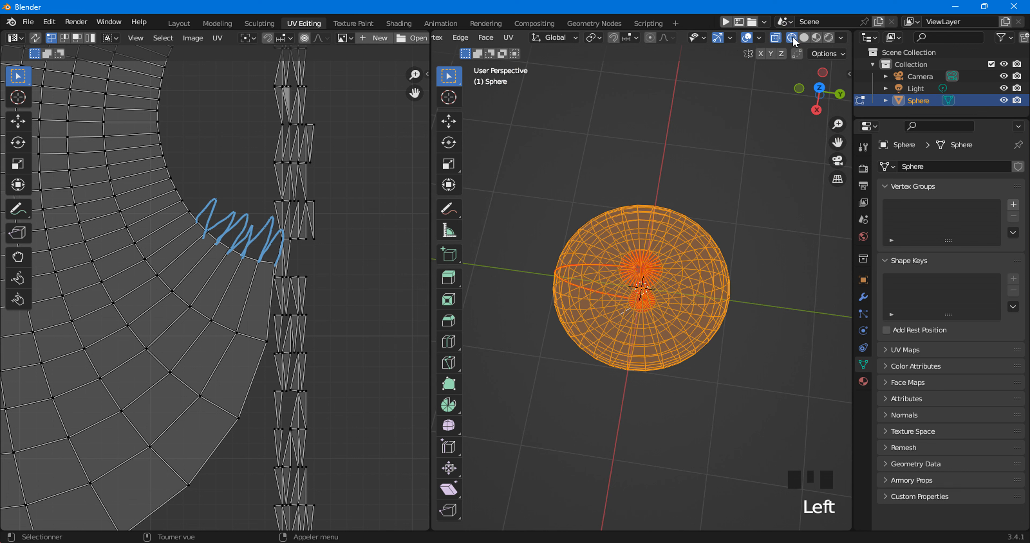
{"action": "left_click", "coordinate": [775, 34]}
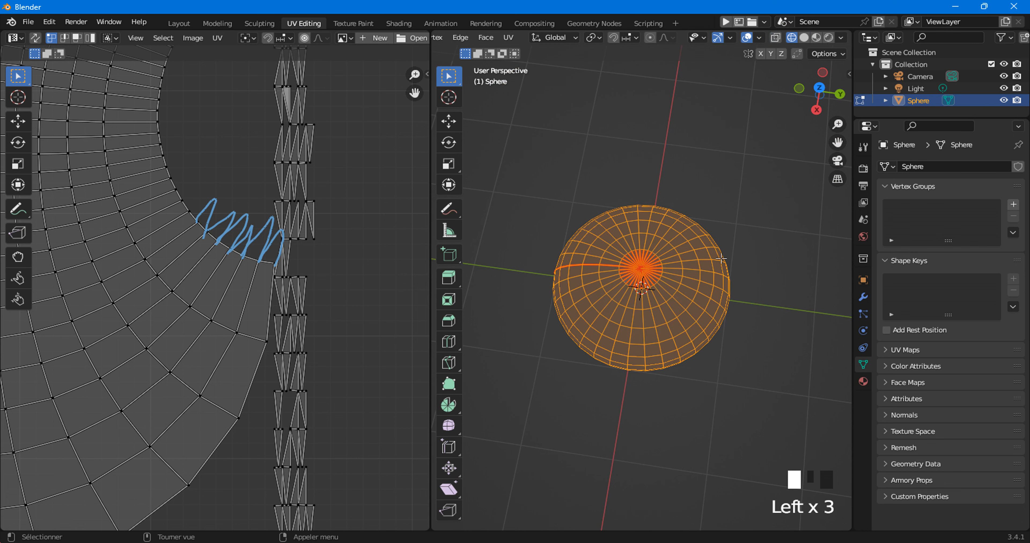
- Reselect the entire sphere mesh in the UV Editing workspace's 3D view
{"action": "middle_click_drag", "start_coordinate": [722, 258], "coordinate": [710, 267]}
{"action": "scroll", "coordinate": [710, 266], "scroll_direction": "up", "scroll_amount": 3}
{"action": "left_click", "coordinate": [746, 165]}
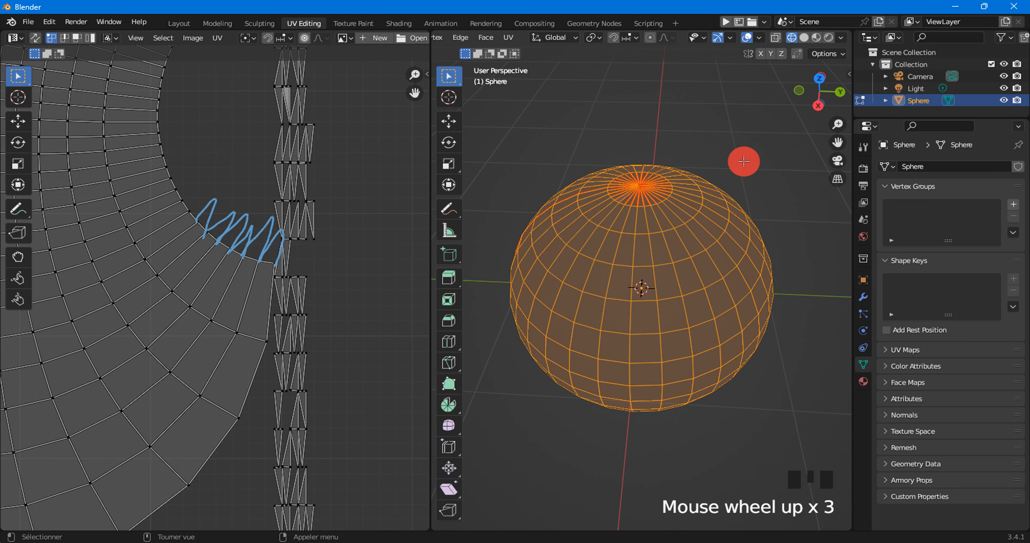
{"action": "middle_click_drag", "start_coordinate": [746, 165], "coordinate": [688, 205]}
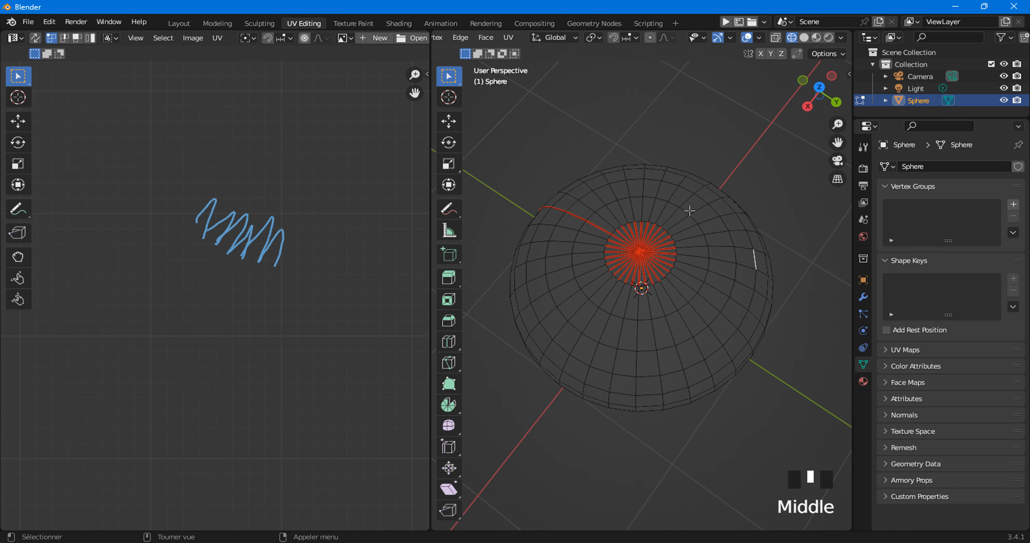
{"action": "key", "text": "a"}
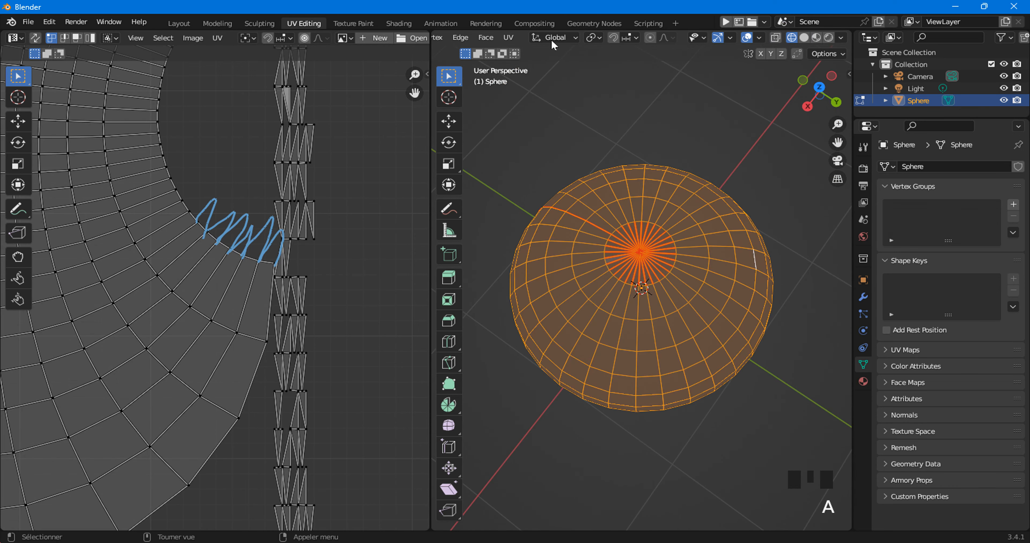
- Unwrap the entire sphere with the updated seams and inspect the pole triangles in the UV layout
{"action": "scroll", "coordinate": [499, 38], "scroll_direction": "up", "scroll_amount": 3}
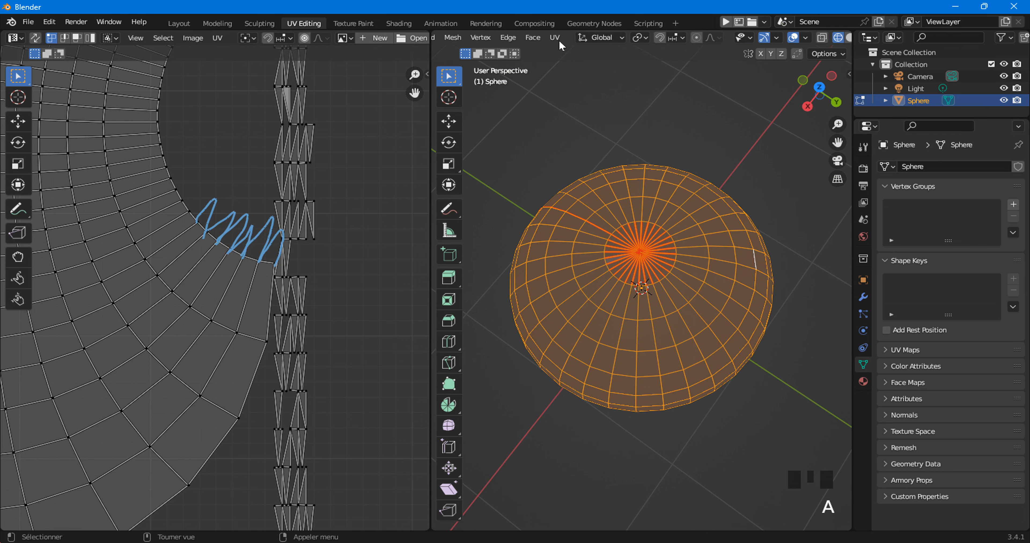
{"action": "scroll", "coordinate": [569, 38], "scroll_direction": "up", "scroll_amount": 10}
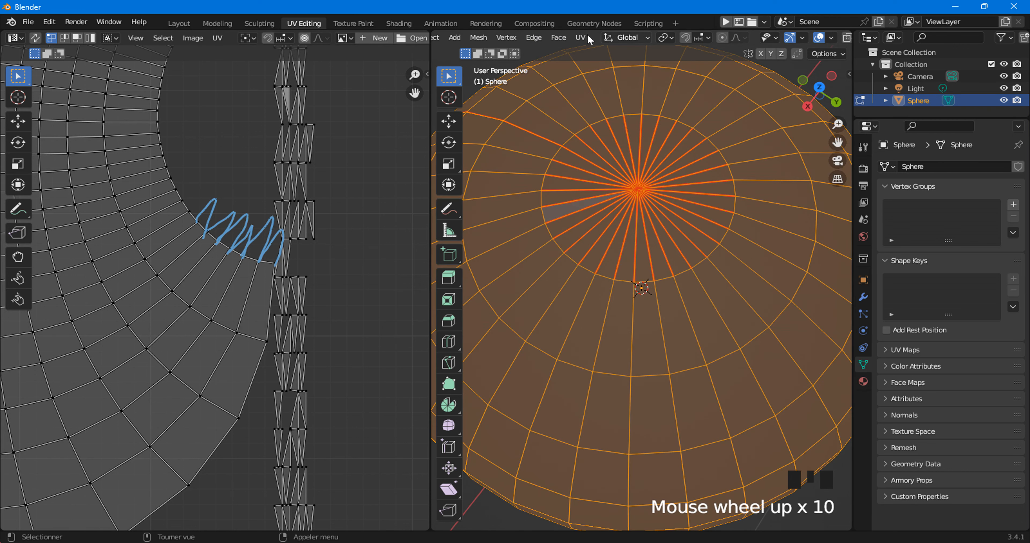
{"action": "scroll", "coordinate": [653, 133], "scroll_direction": "down", "scroll_amount": 6}
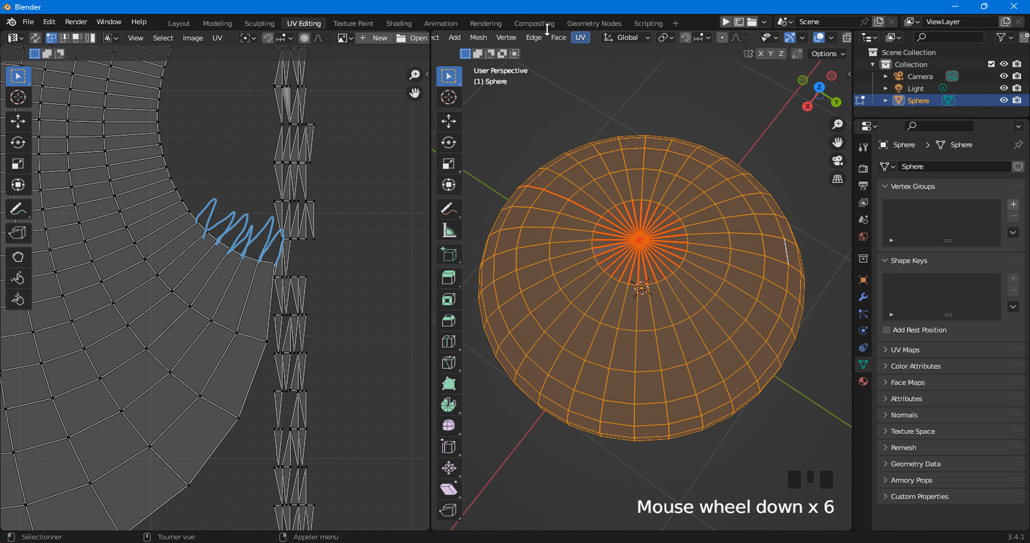
{"action": "left_click", "coordinate": [586, 38]}
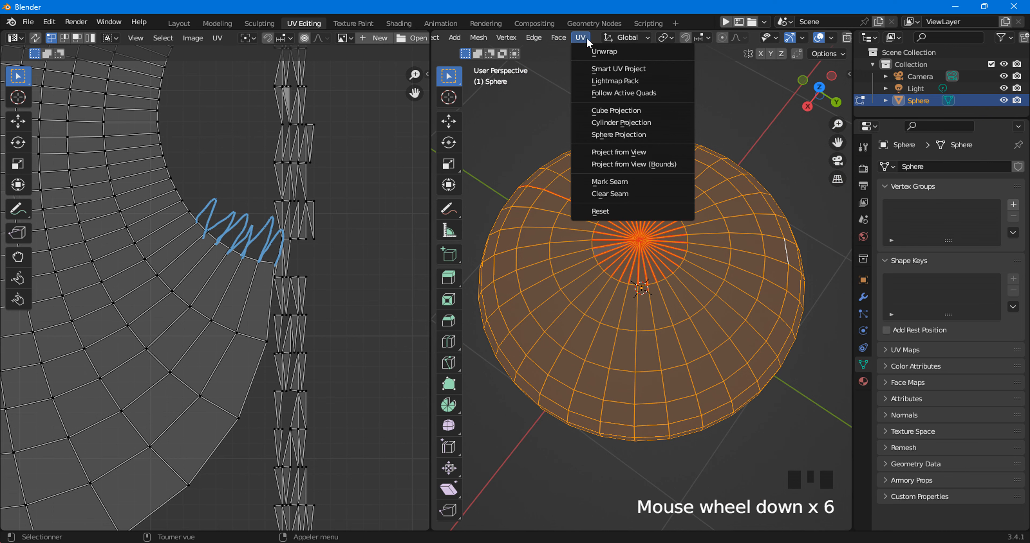
{"action": "left_click", "coordinate": [592, 51]}
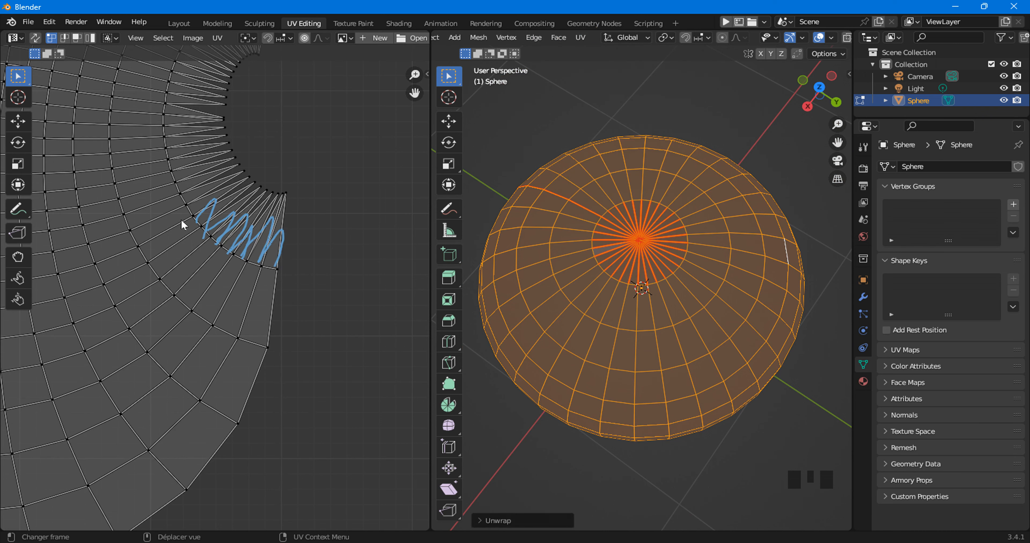
{"action": "scroll", "coordinate": [181, 219], "scroll_direction": "down", "scroll_amount": 6}
{"action": "scroll", "coordinate": [183, 224], "scroll_direction": "up", "scroll_amount": 5}
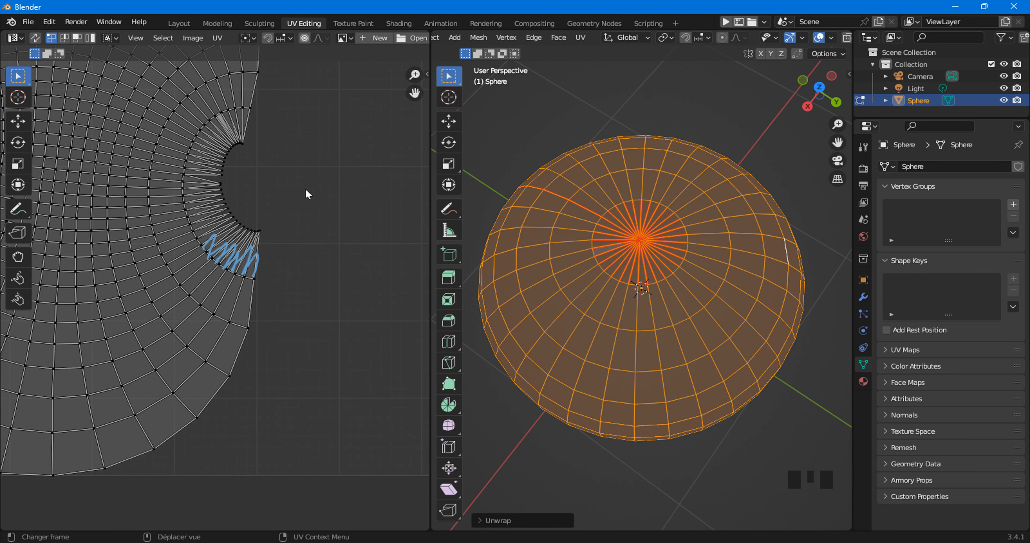
{"action": "scroll", "coordinate": [232, 191], "scroll_direction": "up", "scroll_amount": 6}
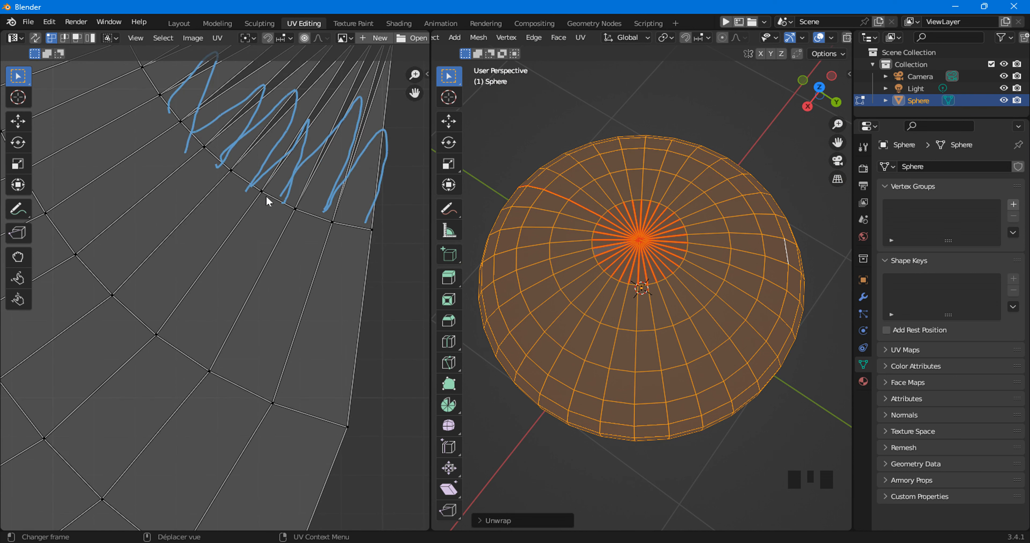
{"action": "scroll", "coordinate": [266, 248], "scroll_direction": "down", "scroll_amount": 8}
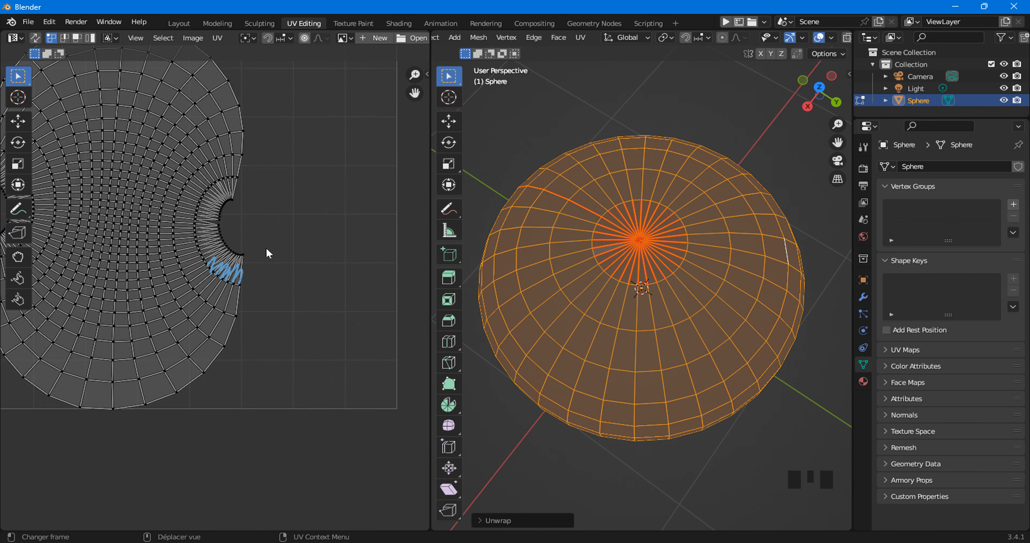
- Examine the sphere from several angles and its UV layout enlarged to full window, especially the triangles around both poles
{"action": "middle_click_drag", "start_coordinate": [145, 246], "coordinate": [233, 287]}
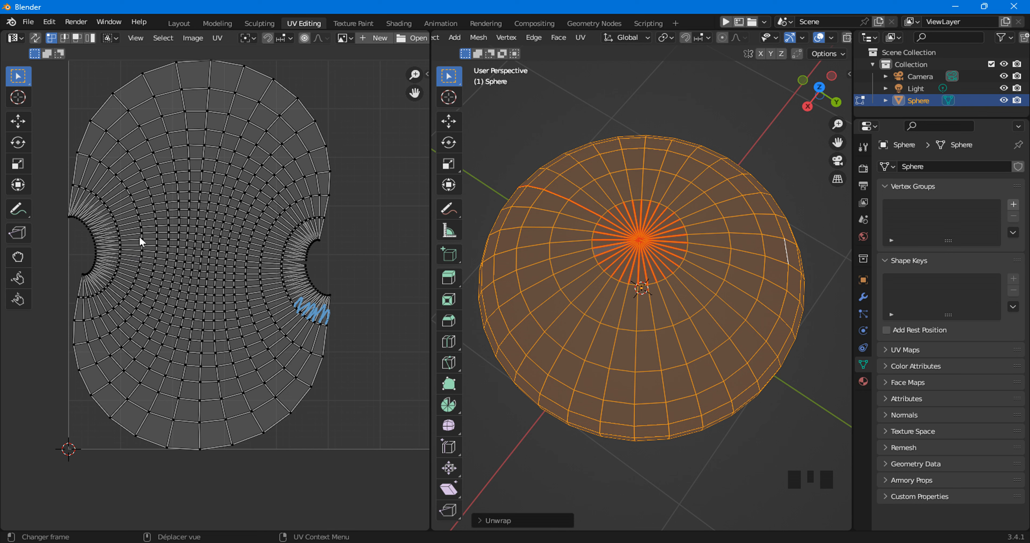
{"action": "middle_click_drag", "start_coordinate": [652, 343], "coordinate": [653, 242]}
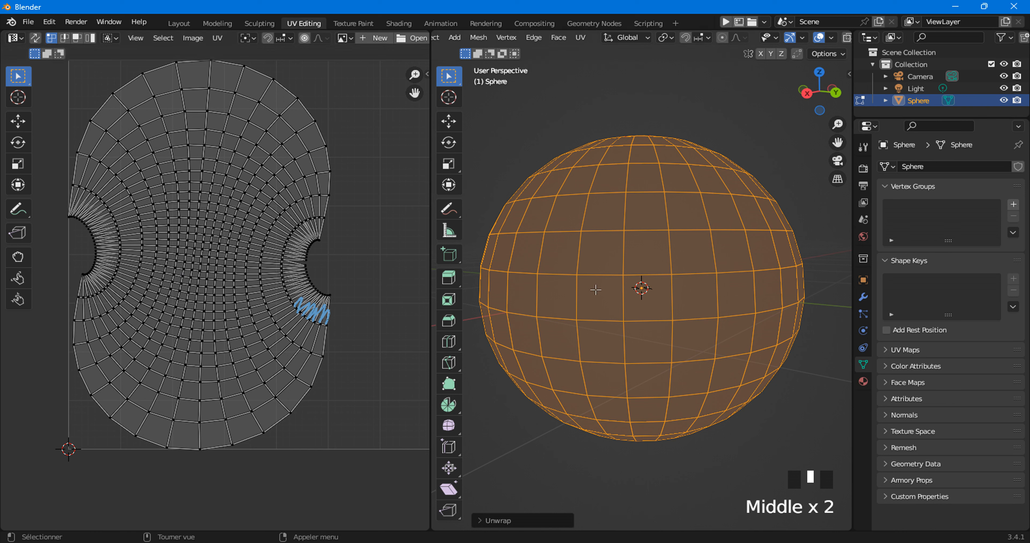
{"action": "middle_click_drag", "start_coordinate": [618, 283], "coordinate": [641, 208]}
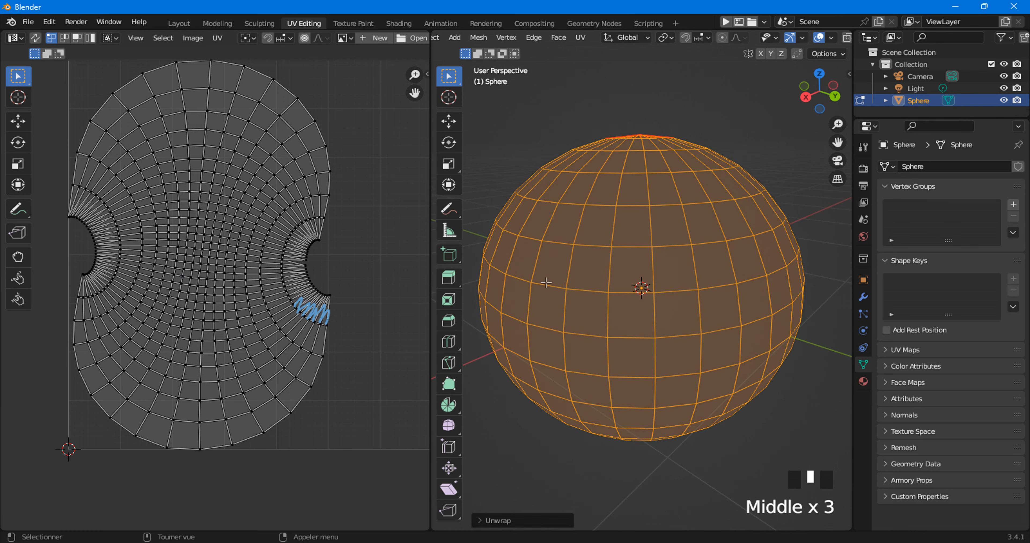
{"action": "middle_click_drag", "start_coordinate": [614, 207], "coordinate": [499, 276]}
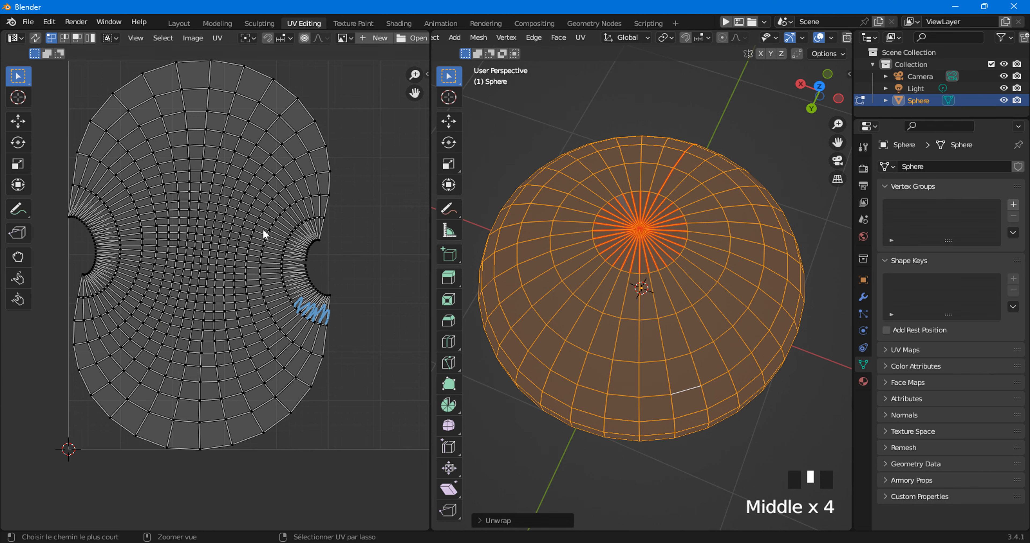
{"action": "key", "text": "ctrl+space"}
{"action": "middle_click_drag", "start_coordinate": [602, 257], "coordinate": [472, 271]}
{"action": "scroll", "coordinate": [476, 272], "scroll_direction": "up", "scroll_amount": 2}
{"action": "scroll", "coordinate": [477, 270], "scroll_direction": "down", "scroll_amount": 2}
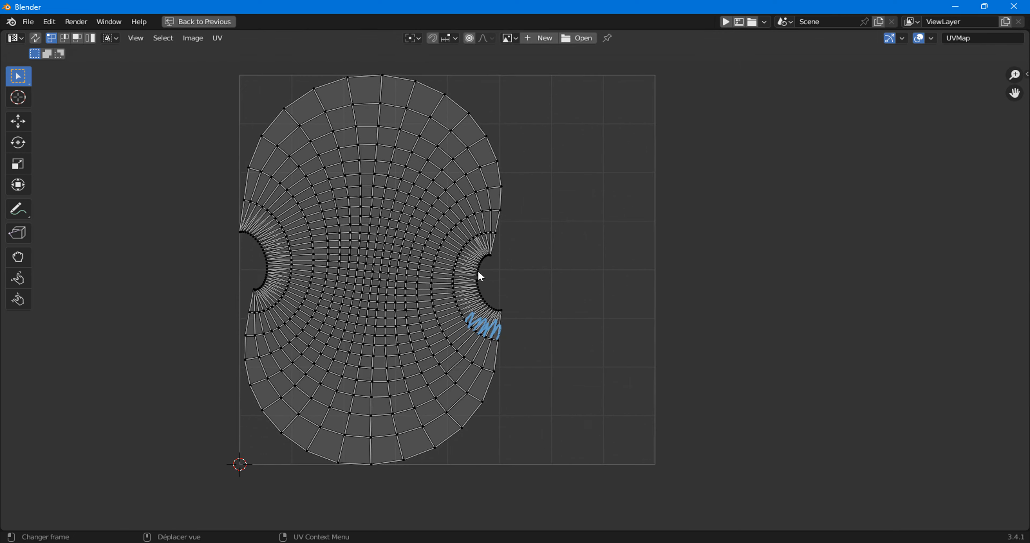
{"action": "scroll", "coordinate": [477, 270], "scroll_direction": "up", "scroll_amount": 1}
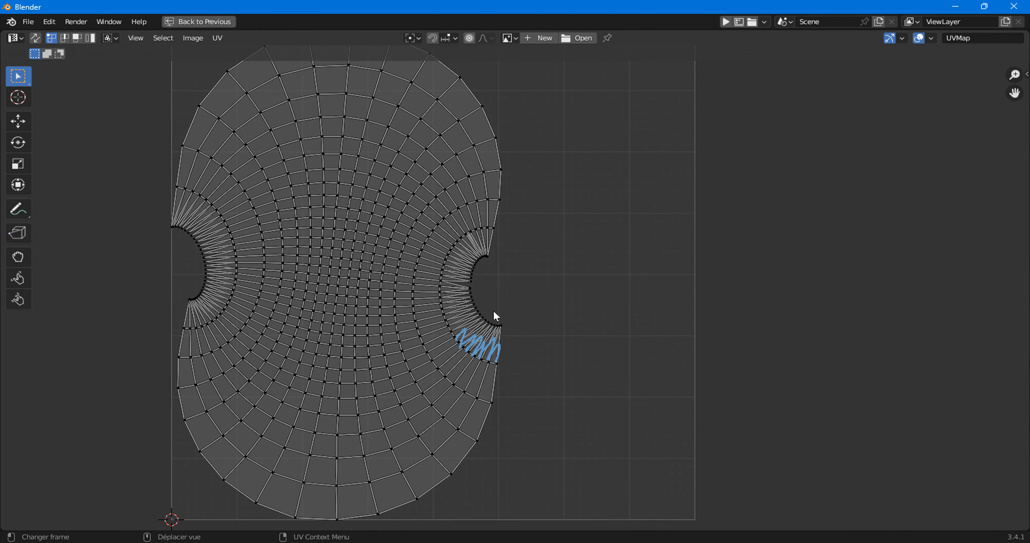
{"action": "scroll", "coordinate": [493, 310], "scroll_direction": "down", "scroll_amount": 2}
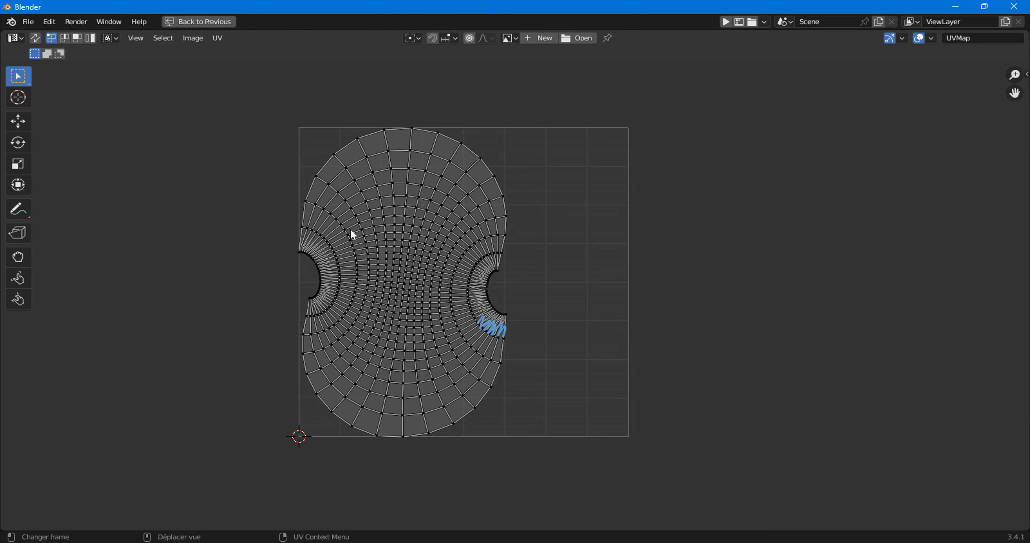
{"action": "scroll", "coordinate": [481, 400], "scroll_direction": "up", "scroll_amount": 3}
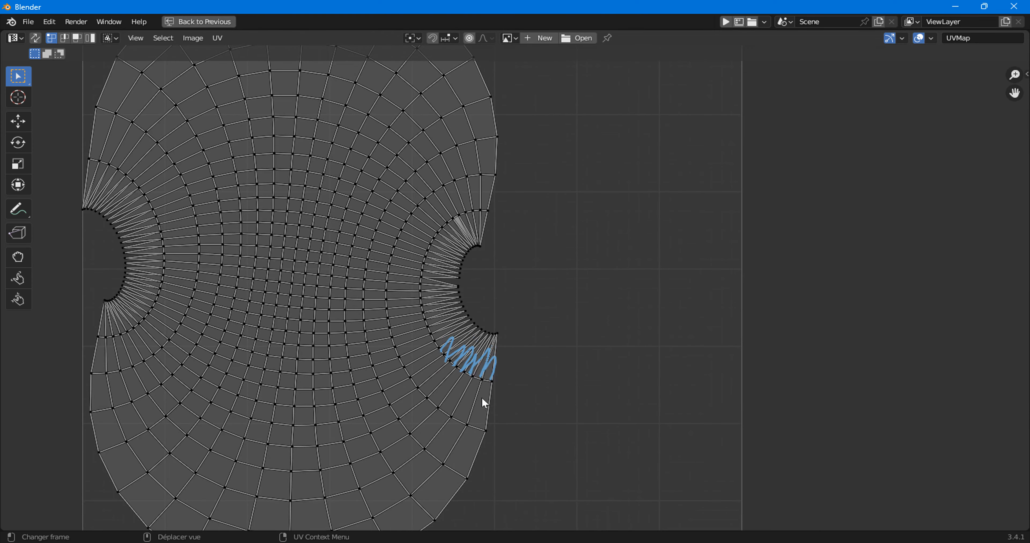
{"action": "scroll", "coordinate": [482, 401], "scroll_direction": "up", "scroll_amount": 2}
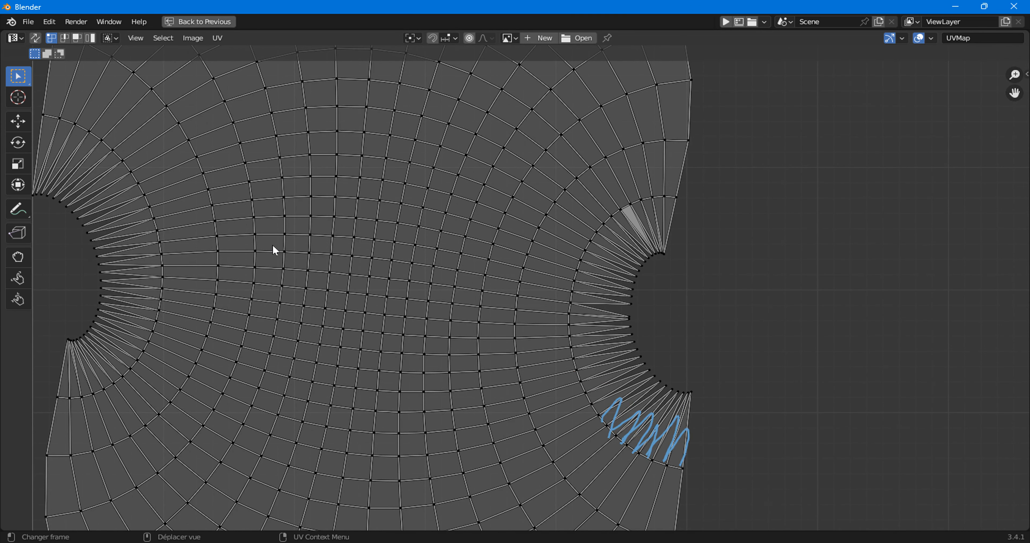
- Select a single quad near the centre of the UV layout and open the UV operations for the whole sphere mesh
{"action": "left_click_drag", "start_coordinate": [275, 250], "coordinate": [314, 281]}
{"action": "scroll", "coordinate": [304, 273], "scroll_direction": "down", "scroll_amount": 3}
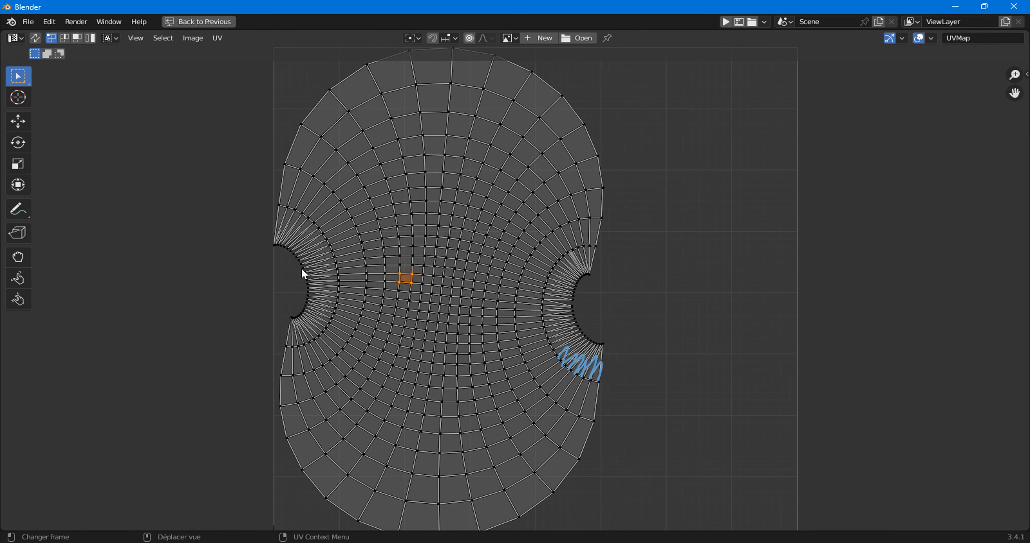
{"action": "key", "text": "ctrl+space"}
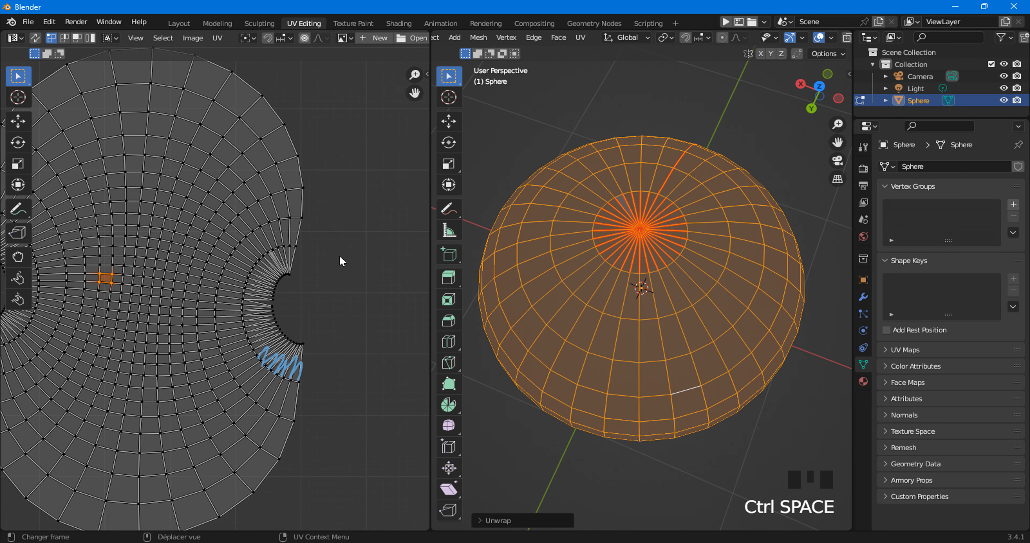
{"action": "middle_click_drag", "start_coordinate": [166, 312], "coordinate": [224, 317]}
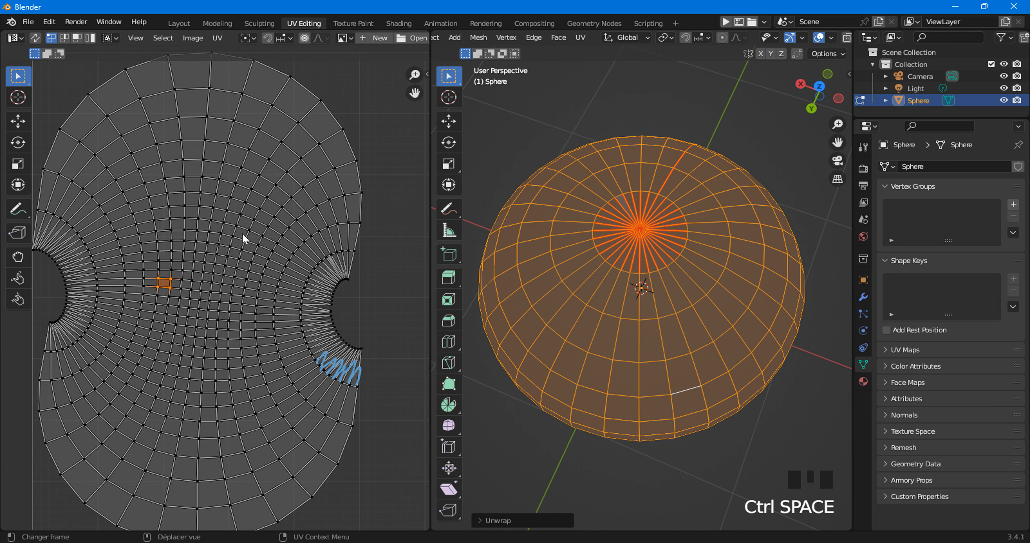
{"action": "left_click", "coordinate": [583, 40]}
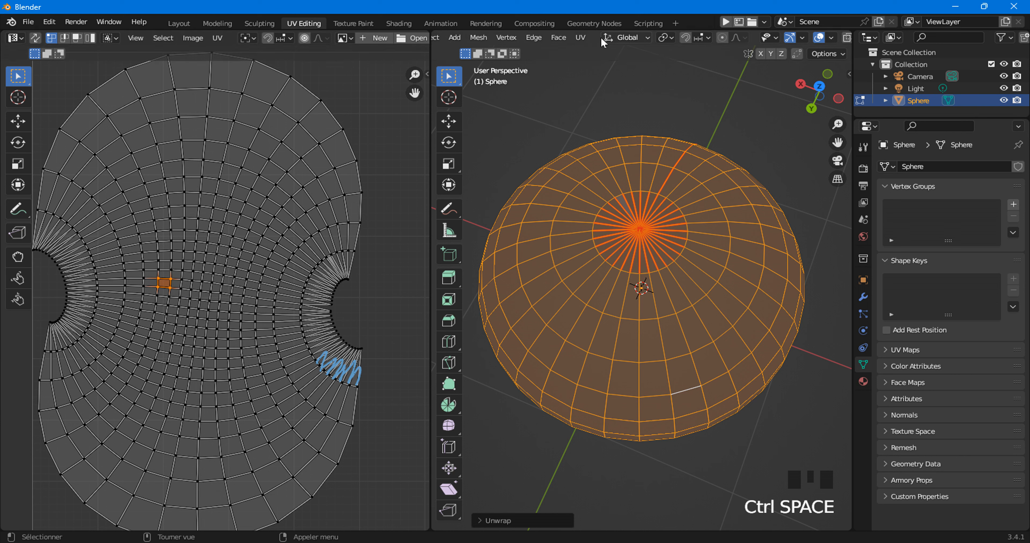
{"action": "left_click", "coordinate": [583, 38]}
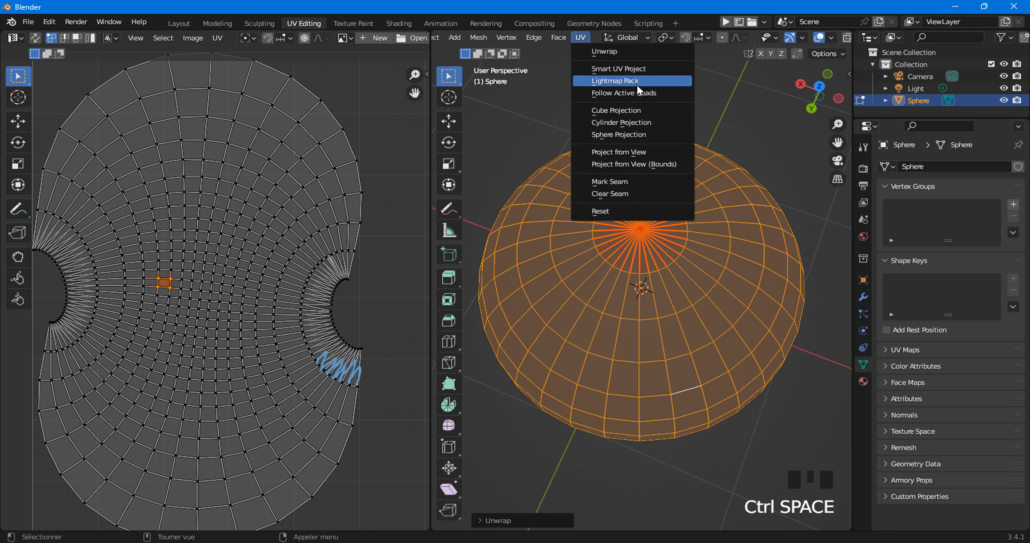
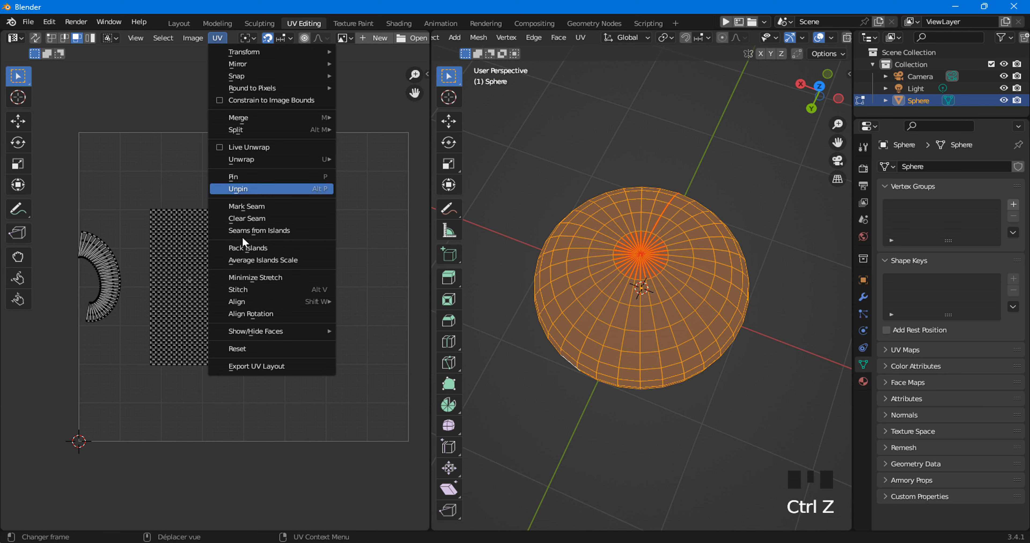
- Try to stitch only the right-hand pole triangles to the edge of the rectangular UV grid
{"action": "left_click", "coordinate": [247, 290]}
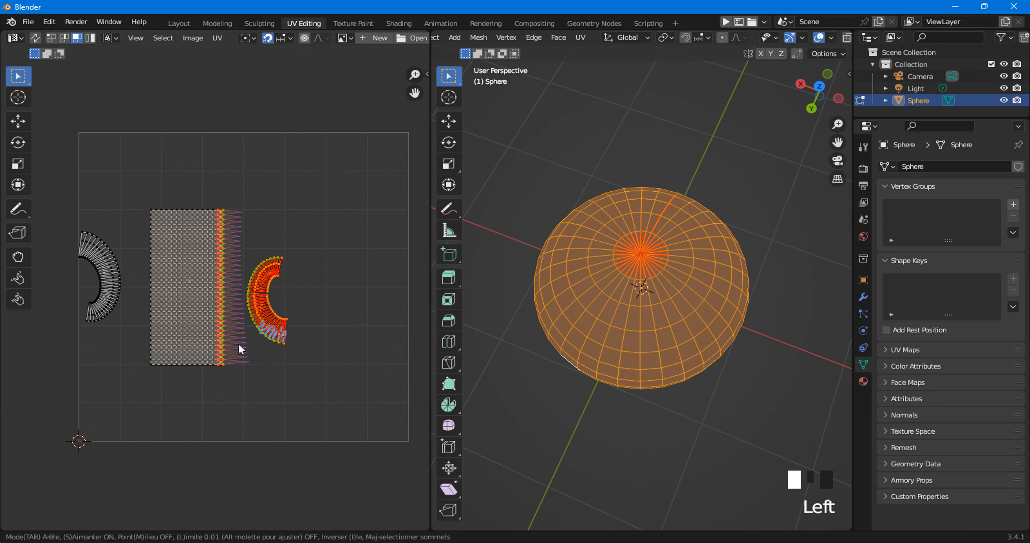
{"action": "left_click", "coordinate": [240, 256]}
{"action": "scroll", "coordinate": [255, 282], "scroll_direction": "up", "scroll_amount": 4}
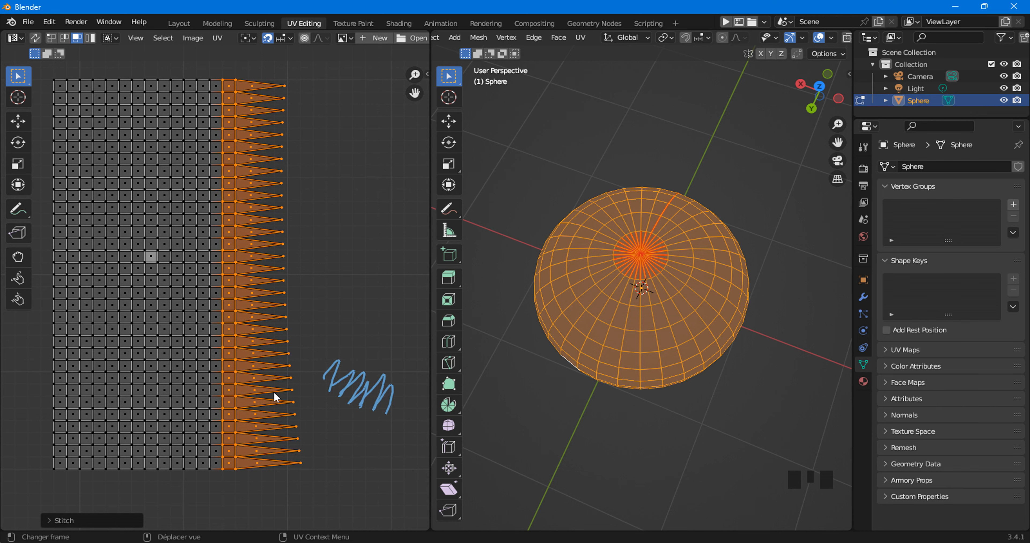
{"action": "scroll", "coordinate": [110, 396], "scroll_direction": "down", "scroll_amount": 3}
{"action": "middle_click_drag", "start_coordinate": [113, 395], "coordinate": [171, 413]}
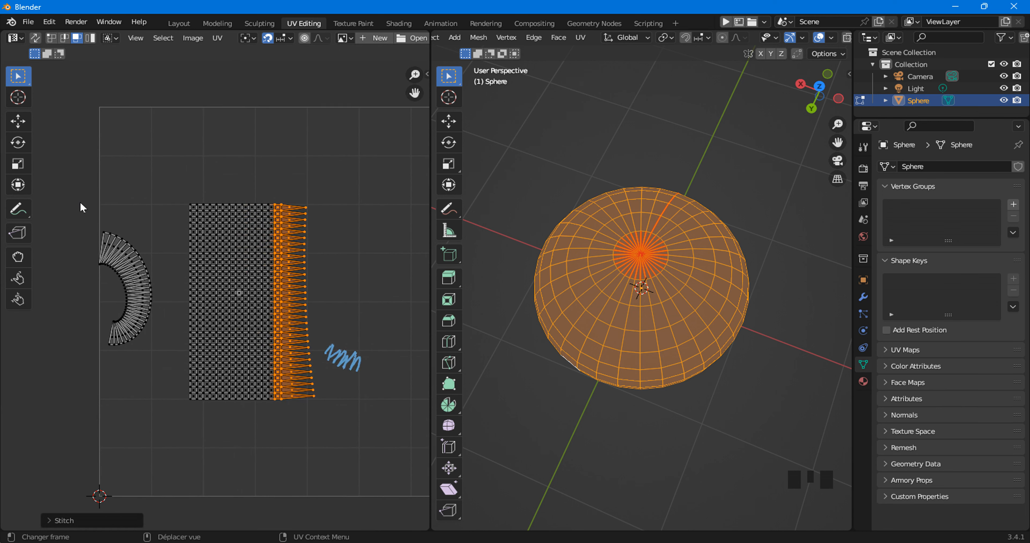
- Select the left-hand pole island, and undo that selection and the one-sided stitch
{"action": "left_click_drag", "start_coordinate": [80, 203], "coordinate": [172, 389]}
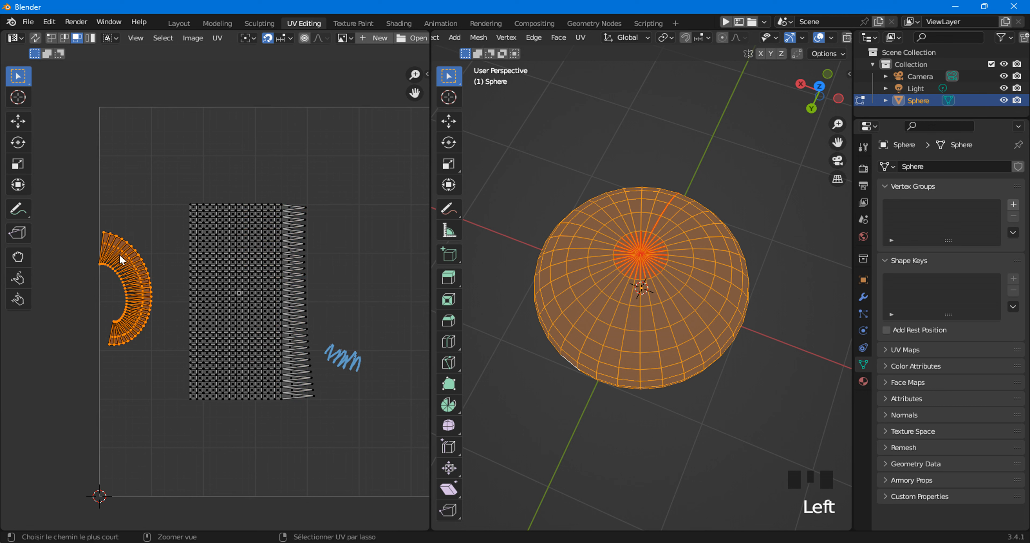
{"action": "key", "text": "ctrl+z"}
{"action": "key", "text": "ctrl+z"}
- Select all UV islands and stitch the pole triangles to both sides of the rectangular grid
{"action": "left_click_drag", "start_coordinate": [46, 156], "coordinate": [403, 413]}
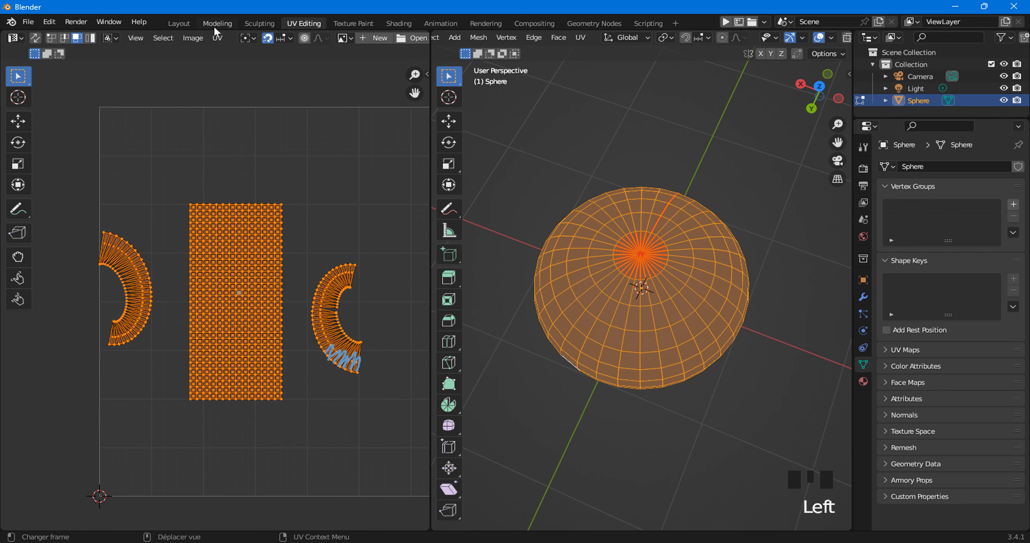
{"action": "left_click", "coordinate": [217, 38]}
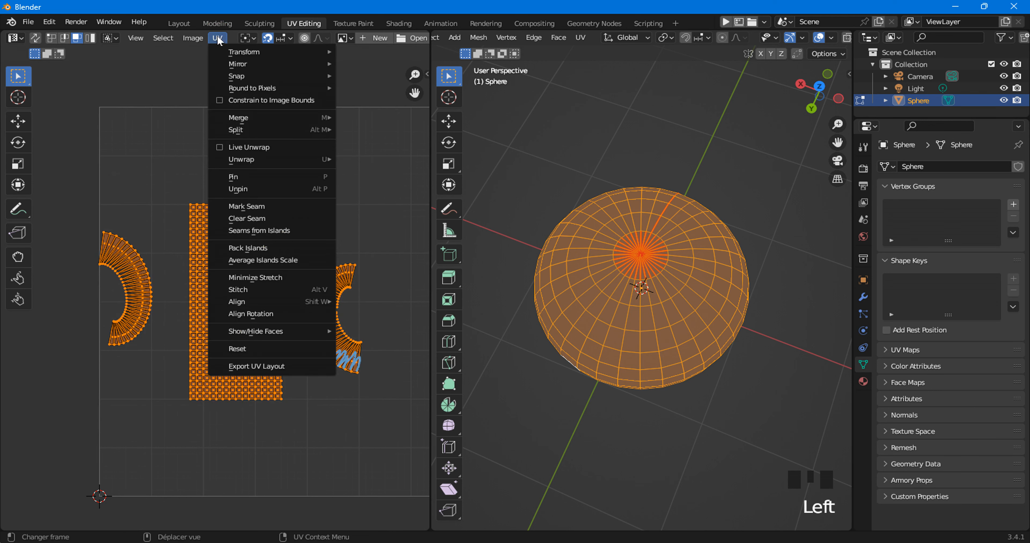
{"action": "left_click", "coordinate": [237, 291]}
{"action": "left_click", "coordinate": [237, 294]}
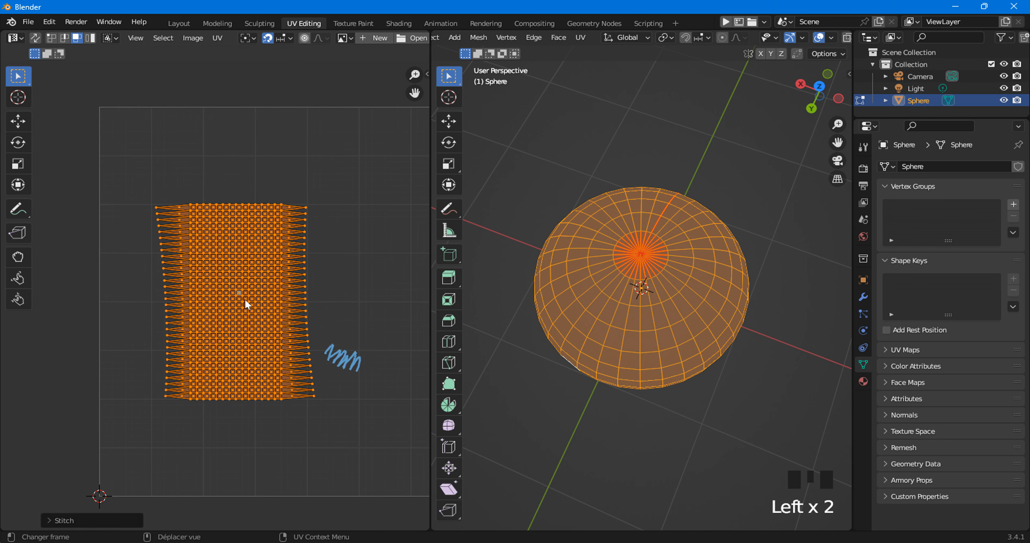
{"action": "scroll", "coordinate": [245, 298], "scroll_direction": "up", "scroll_amount": 2}
{"action": "scroll", "coordinate": [200, 265], "scroll_direction": "up", "scroll_amount": 4}
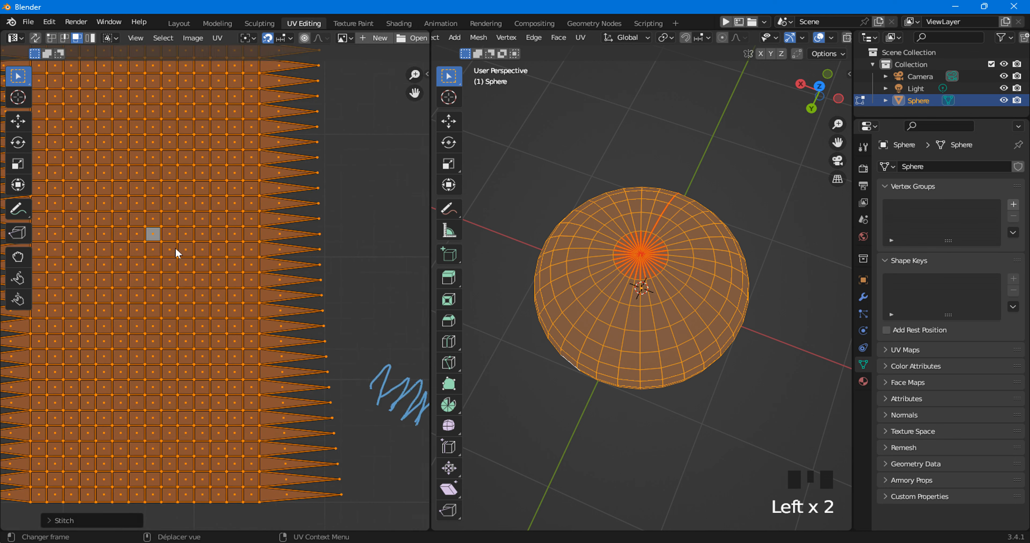
{"action": "scroll", "coordinate": [177, 253], "scroll_direction": "up", "scroll_amount": 1}
- In vertex selection mode in the enlarged UV editor, align the tips of the UV grid's right-hand triangles with Align X
{"action": "key", "text": "ctrl+space"}
{"action": "scroll", "coordinate": [175, 247], "scroll_direction": "down", "scroll_amount": 2}
{"action": "left_click_drag", "start_coordinate": [573, 73], "coordinate": [640, 491]}
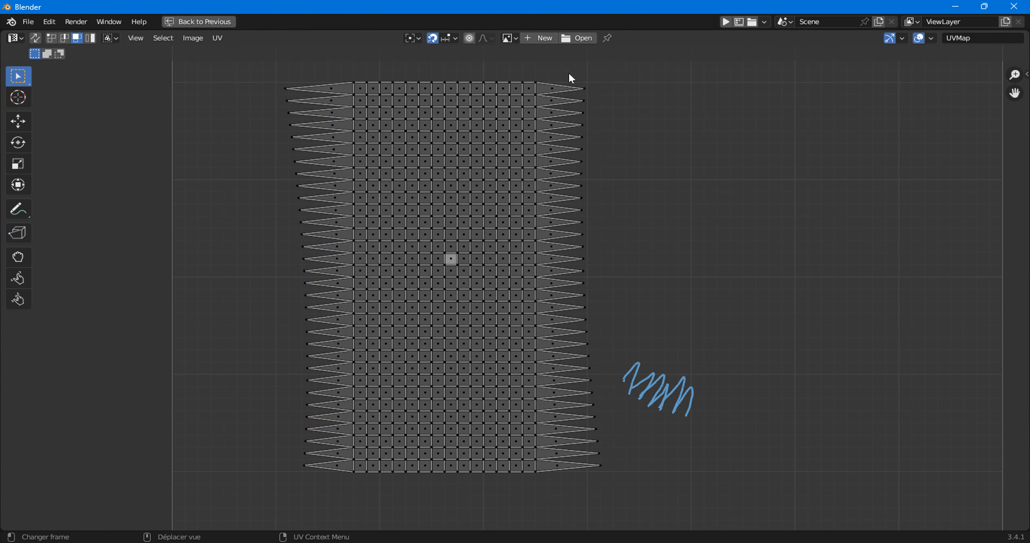
{"action": "left_click", "coordinate": [51, 38]}
{"action": "left_click_drag", "start_coordinate": [561, 69], "coordinate": [628, 488]}
{"action": "right_click", "coordinate": [585, 219]}
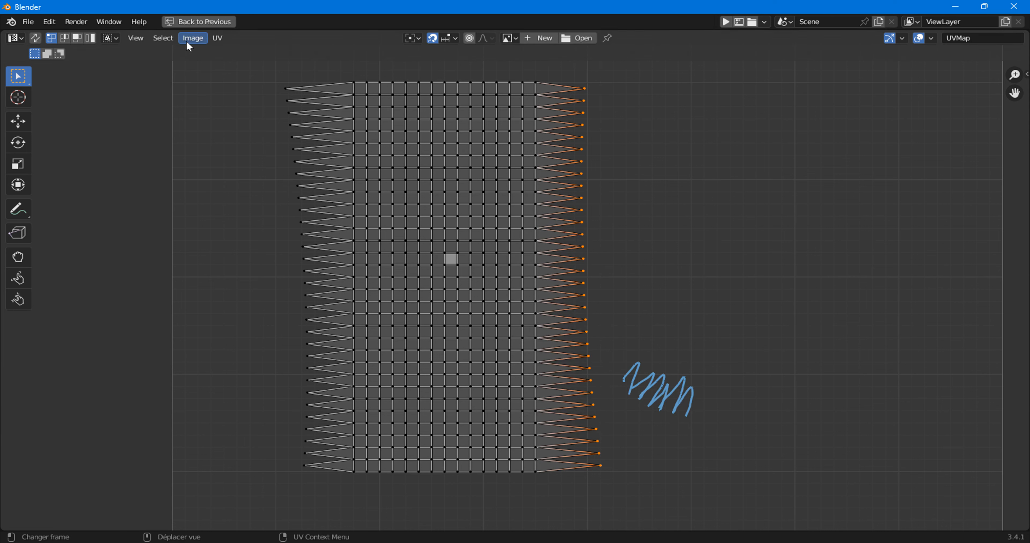
{"action": "left_click", "coordinate": [217, 38]}
{"action": "mouse_move", "coordinate": [253, 302]}
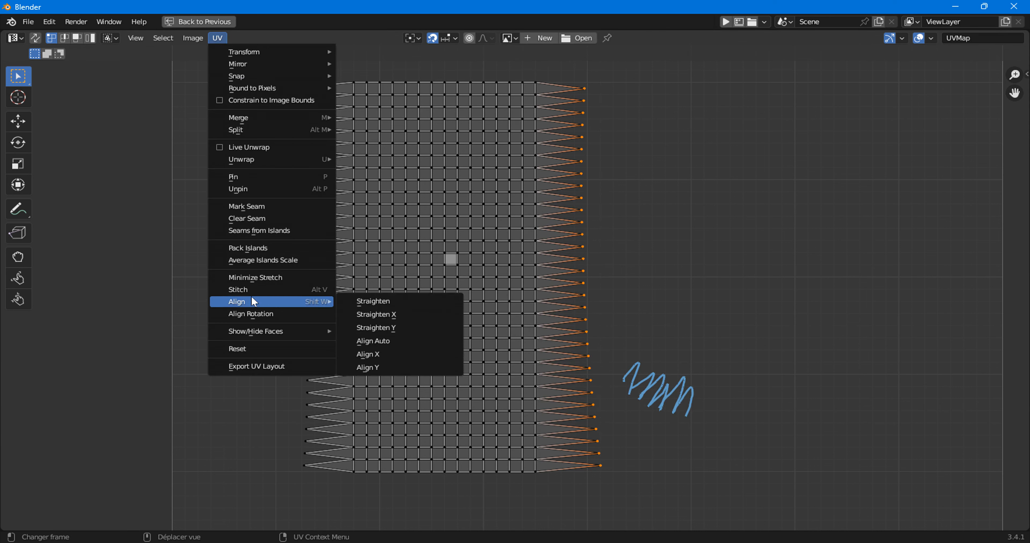
{"action": "left_click", "coordinate": [362, 351]}
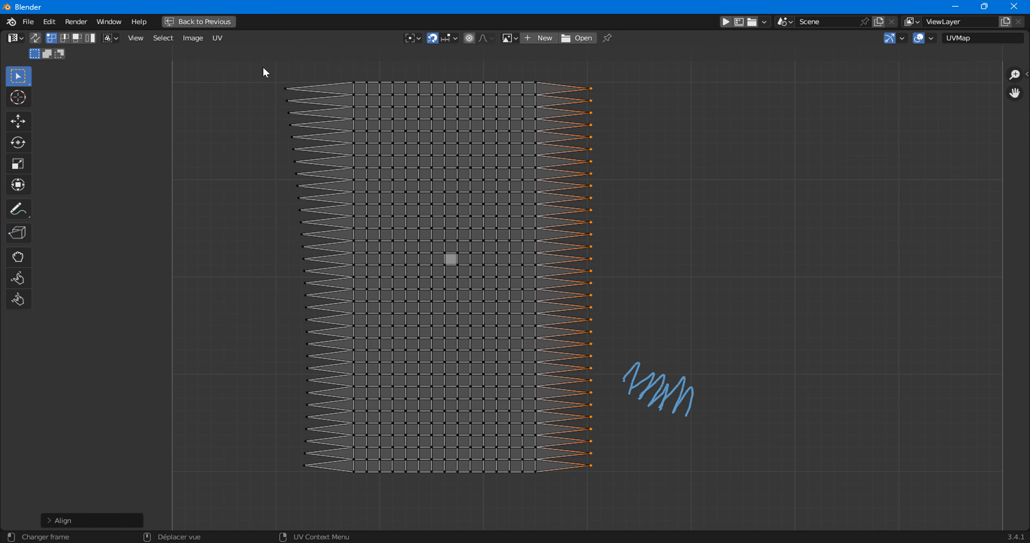
- Try Straighten X on the tips of the triangles along the UV grid's left side
{"action": "left_click_drag", "start_coordinate": [247, 53], "coordinate": [330, 516]}
{"action": "left_click", "coordinate": [217, 38]}
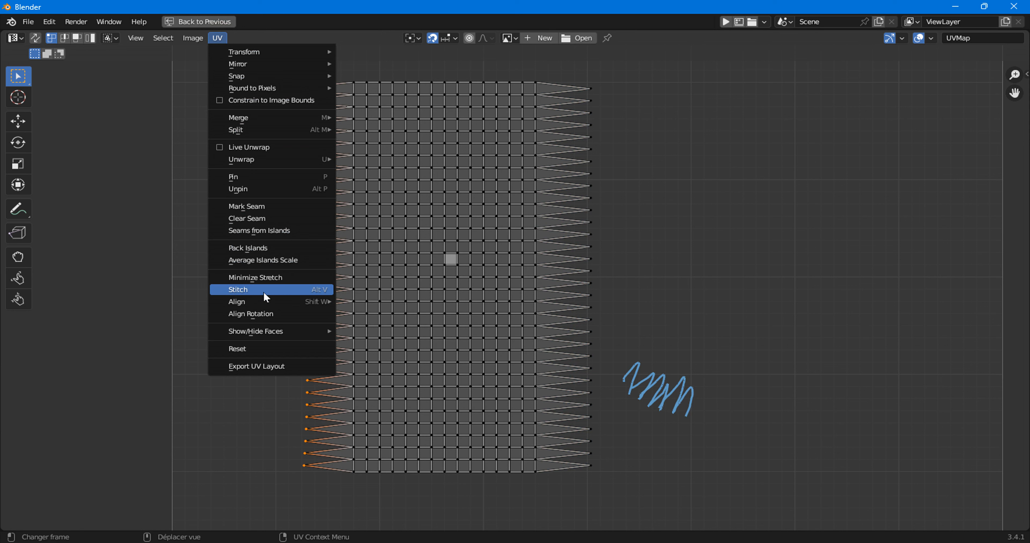
{"action": "left_click", "coordinate": [344, 317]}
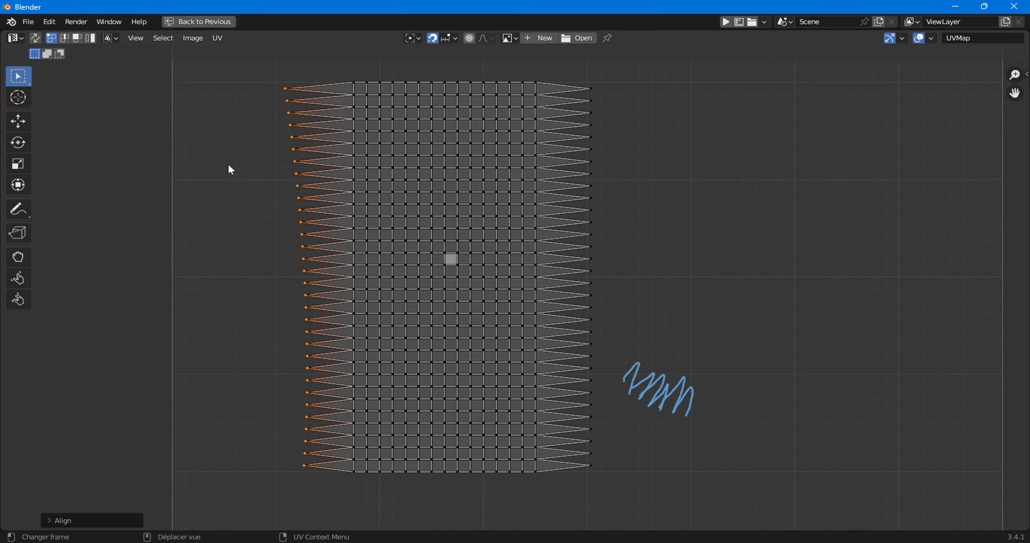
- Select the tips of the UV grid's left-hand triangles and align them with Align X
{"action": "left_click_drag", "start_coordinate": [235, 77], "coordinate": [330, 490]}
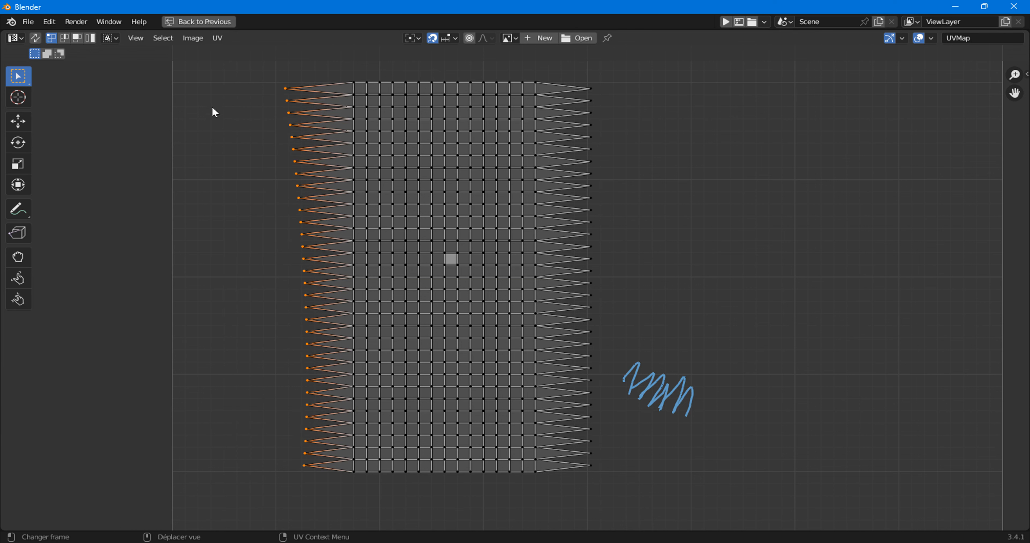
{"action": "left_click", "coordinate": [217, 38]}
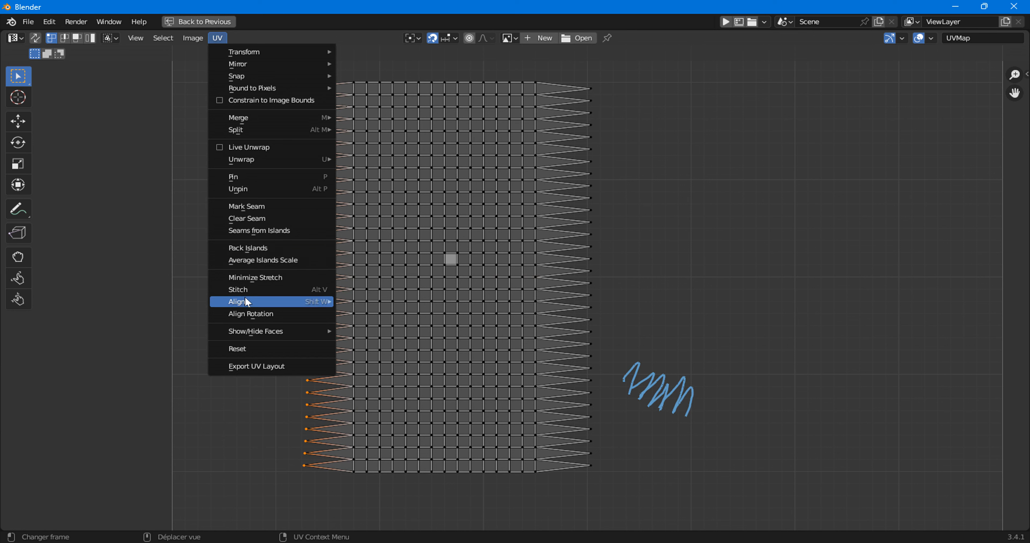
{"action": "mouse_move", "coordinate": [246, 301]}
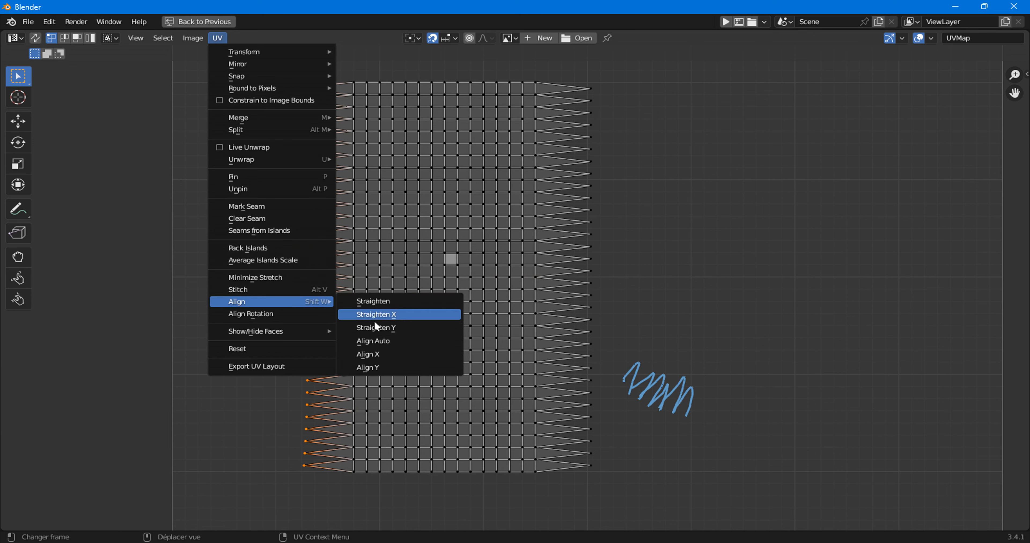
{"action": "left_click", "coordinate": [369, 354]}
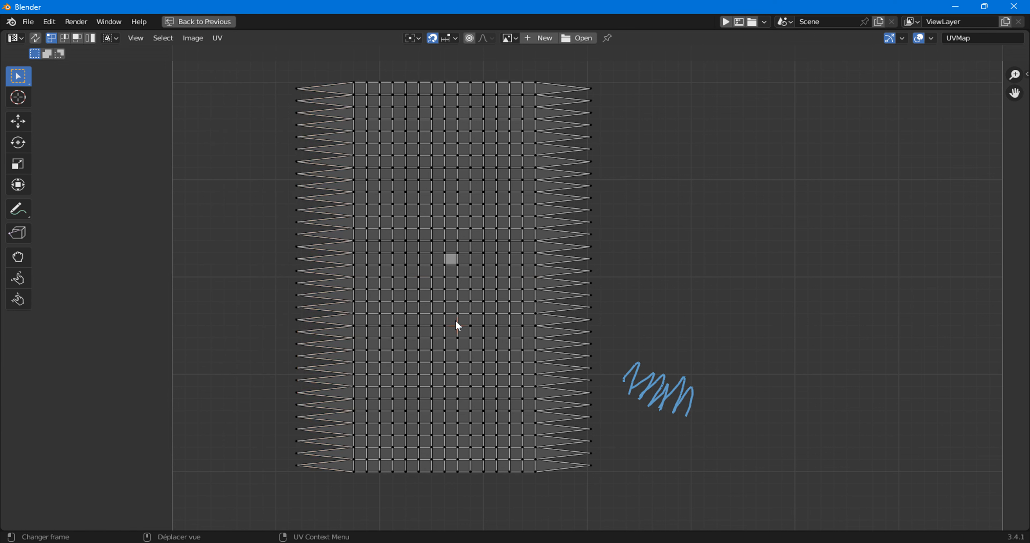
- Select the whole UV layout and apply Average Islands Scale
{"action": "left_click_drag", "start_coordinate": [269, 55], "coordinate": [652, 531]}
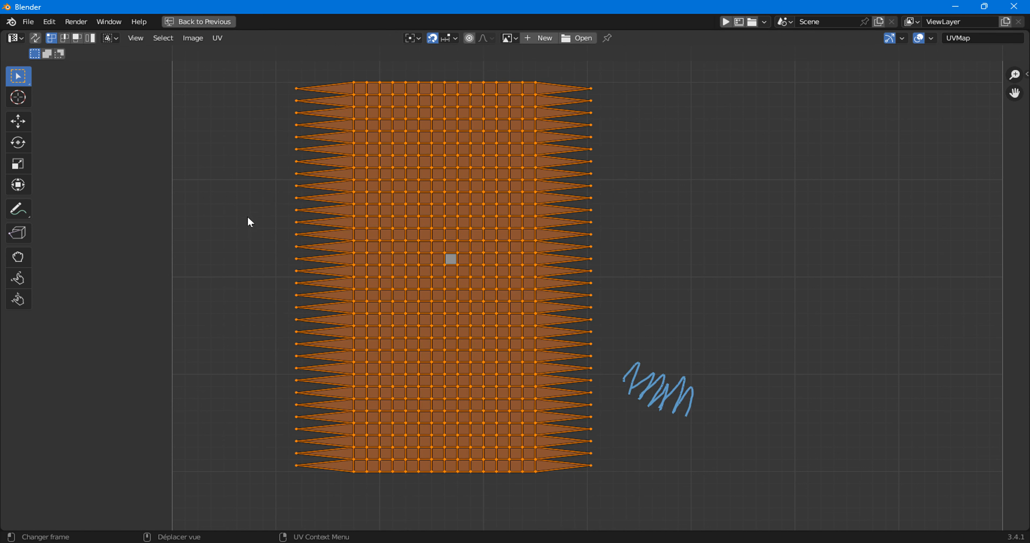
{"action": "left_click", "coordinate": [217, 38]}
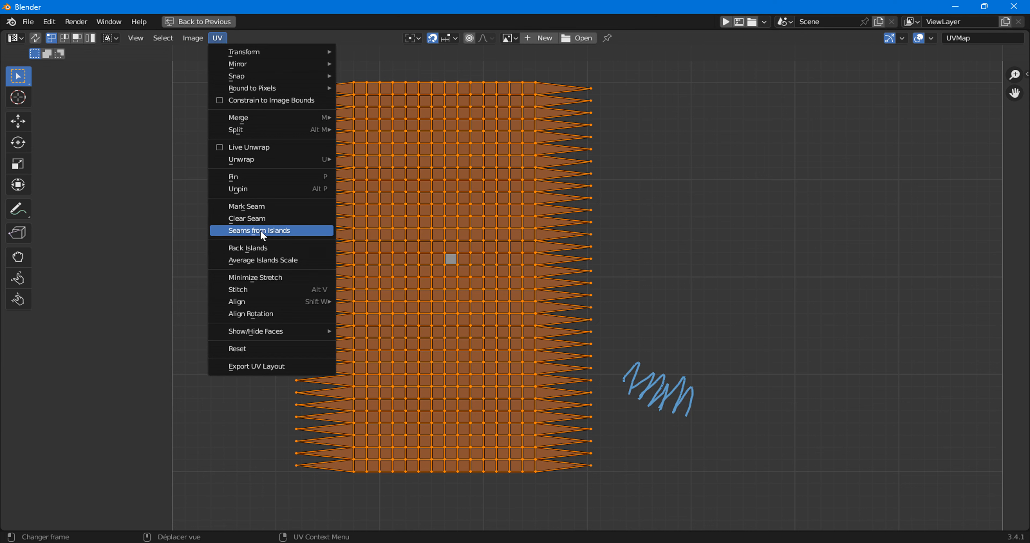
{"action": "left_click", "coordinate": [262, 259]}
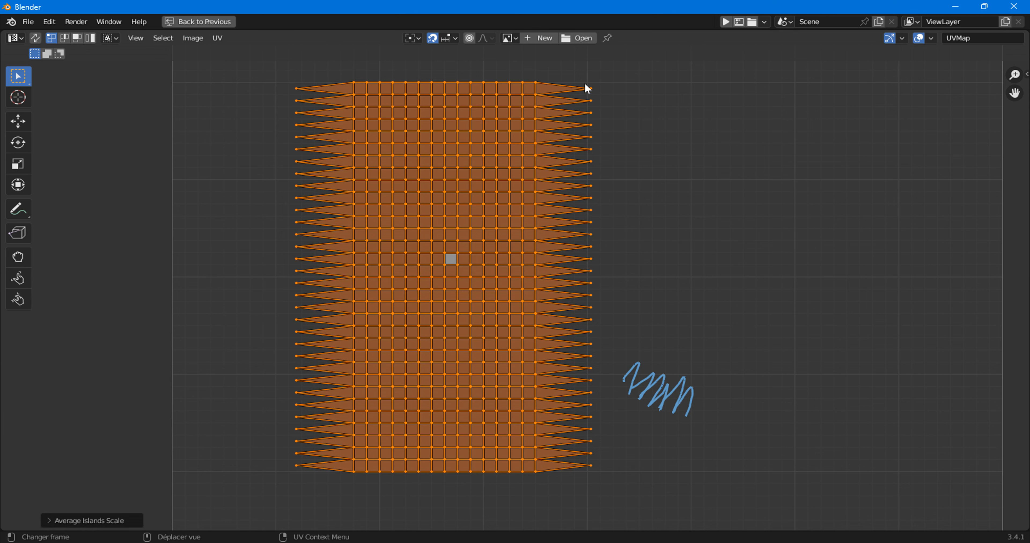
- Move the triangle tips on both sides of the UV grid inward, so the pole triangles become shorter
{"action": "left_click_drag", "start_coordinate": [575, 66], "coordinate": [614, 488]}
{"action": "key", "text": "g"}
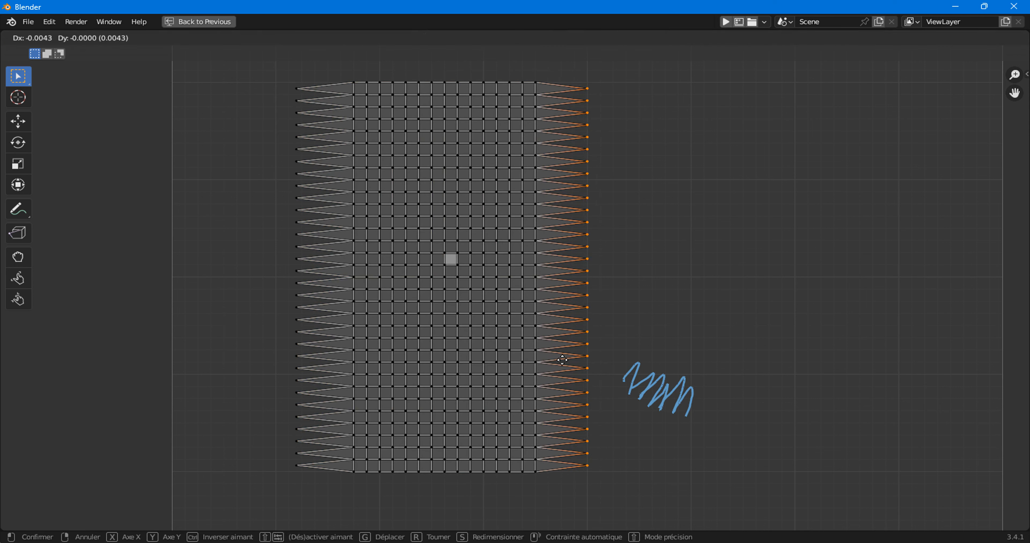
{"action": "left_click", "coordinate": [544, 362]}
{"action": "left_click_drag", "start_coordinate": [263, 66], "coordinate": [316, 474]}
{"action": "key", "text": "g"}
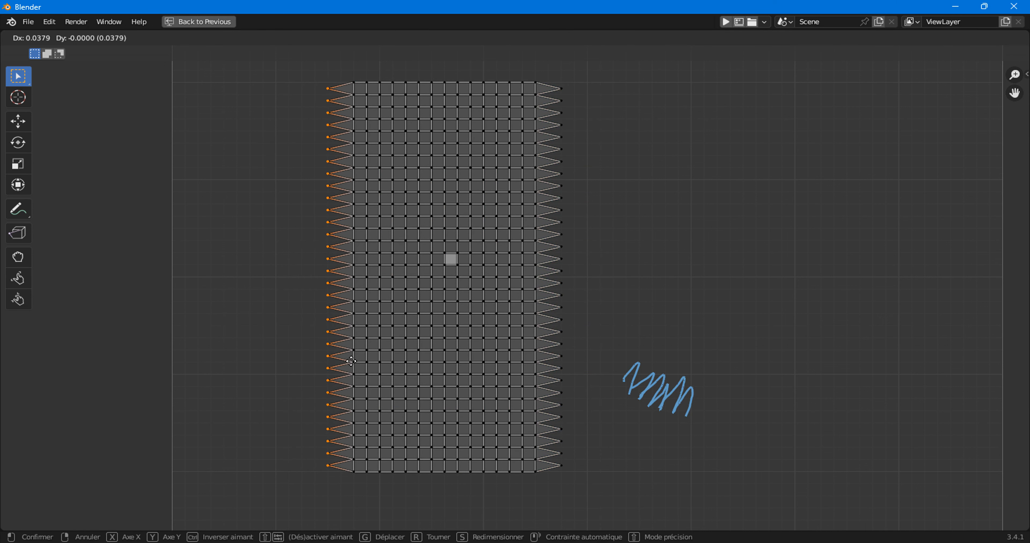
{"action": "left_click", "coordinate": [351, 362]}
- Select all UVs and apply Pack Islands to fit the layout into the UV tile
{"action": "scroll", "coordinate": [514, 296], "scroll_direction": "down", "scroll_amount": 3}
{"action": "key", "text": "a"}
{"action": "left_click", "coordinate": [217, 38]}
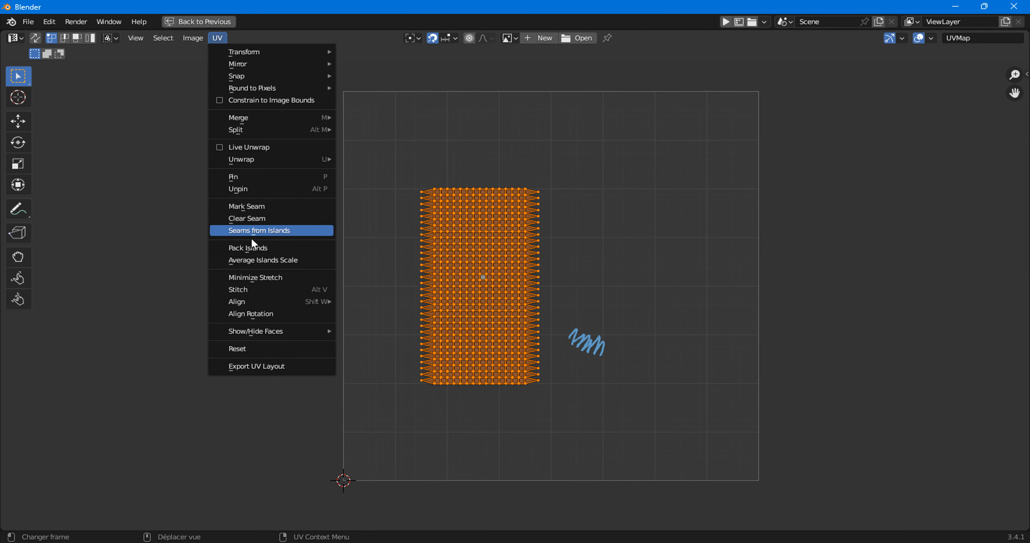
{"action": "left_click", "coordinate": [252, 247]}
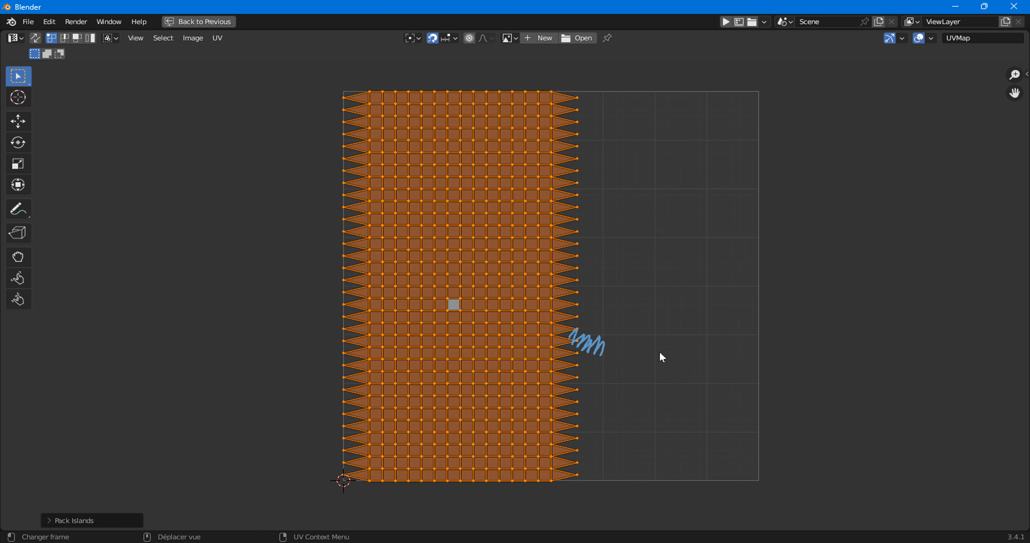
{"action": "left_click", "coordinate": [218, 39]}
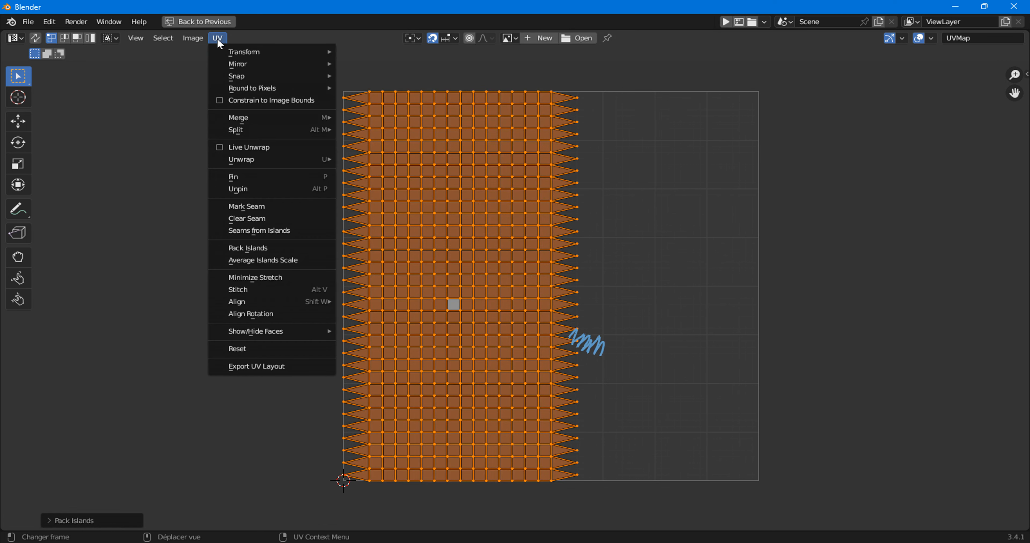
{"action": "mouse_move", "coordinate": [235, 72]}
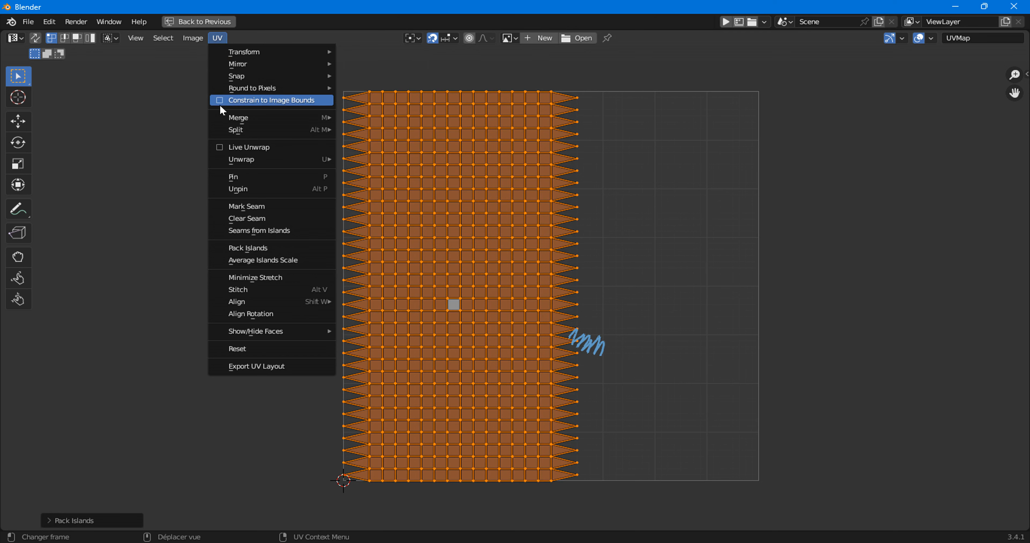
{"action": "key", "text": "Escape"}
{"action": "left_click", "coordinate": [227, 39]}
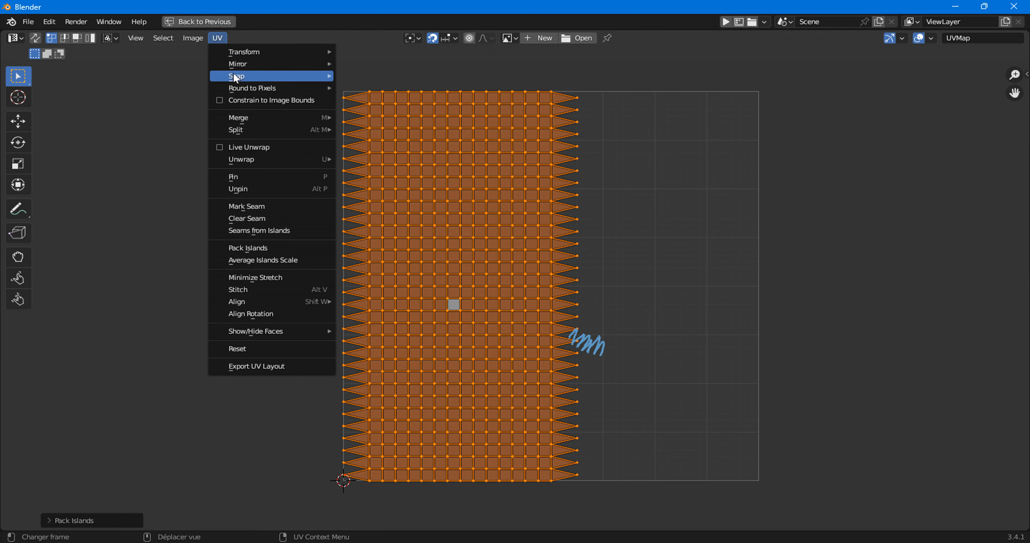
{"action": "mouse_move", "coordinate": [234, 76]}
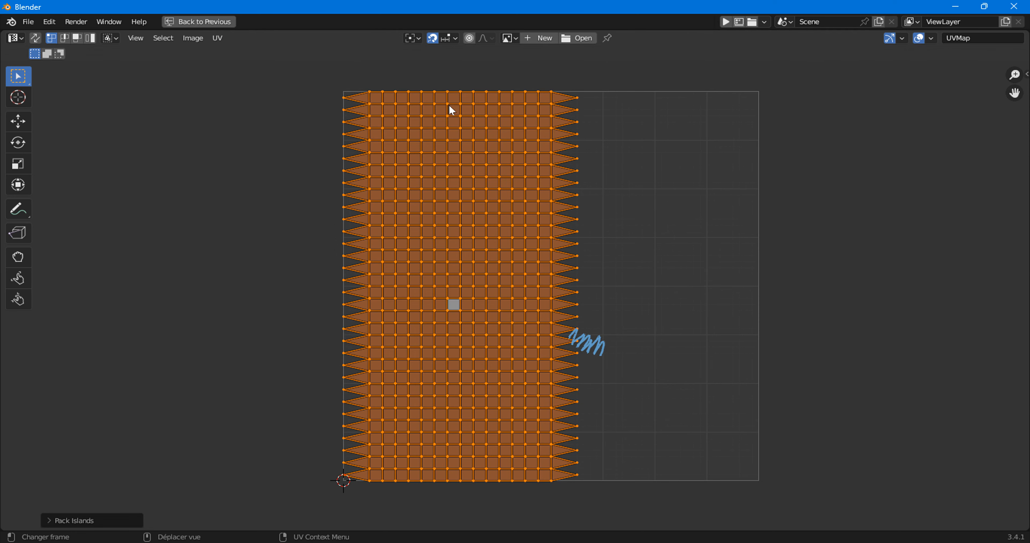
- Rotate the UV layout by about 90 degrees and try Pack Islands on it
{"action": "key", "text": "r"}
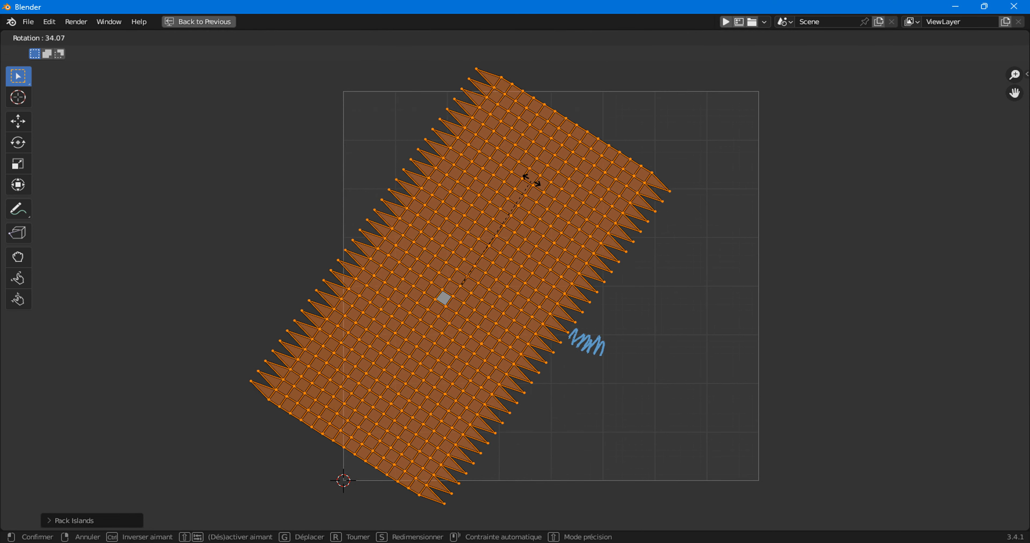
{"action": "left_click", "coordinate": [534, 185]}
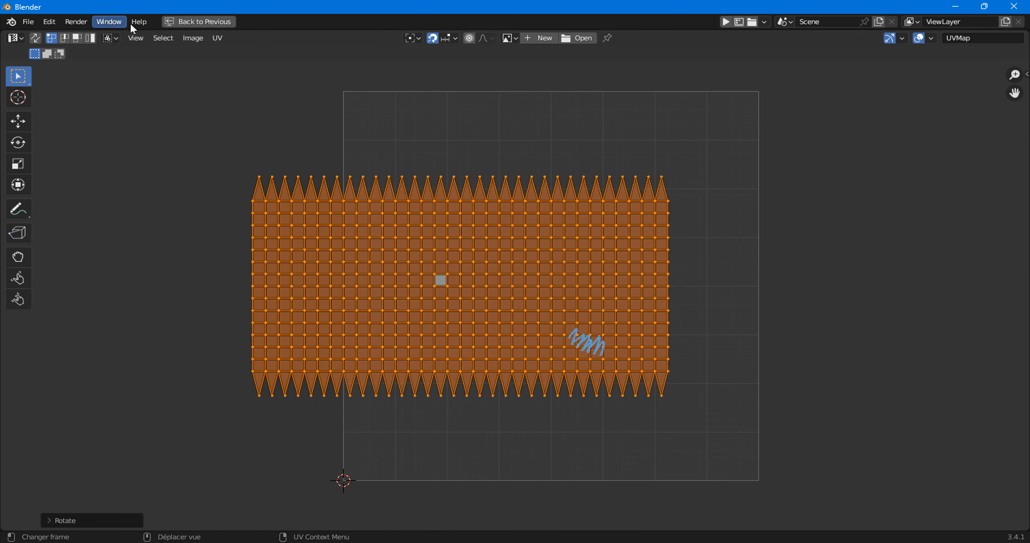
{"action": "left_click", "coordinate": [216, 38]}
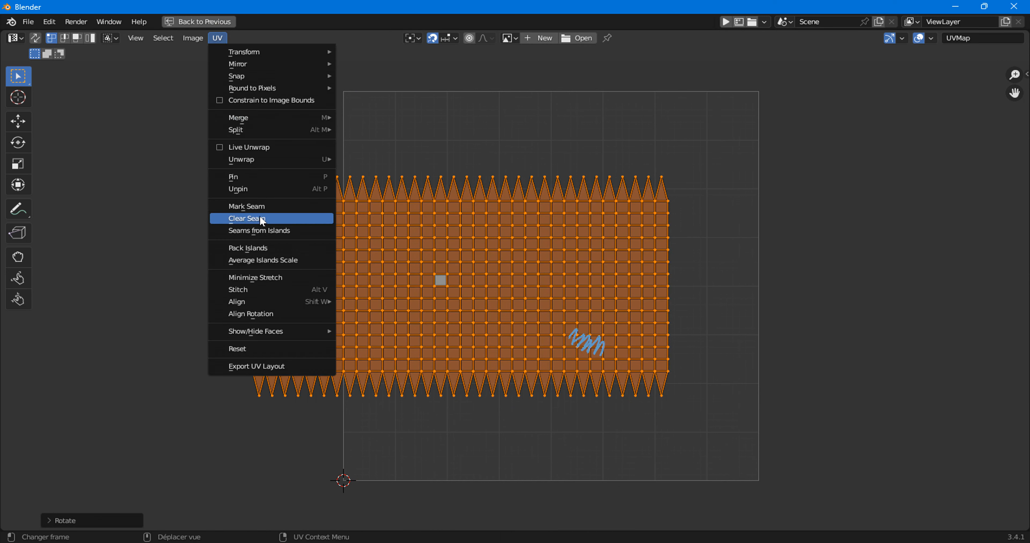
{"action": "left_click", "coordinate": [248, 248]}
- Rotate the UV layout by about 90 degrees and move it about 0.22 along X to span the UV tile's width
{"action": "key", "text": "r"}
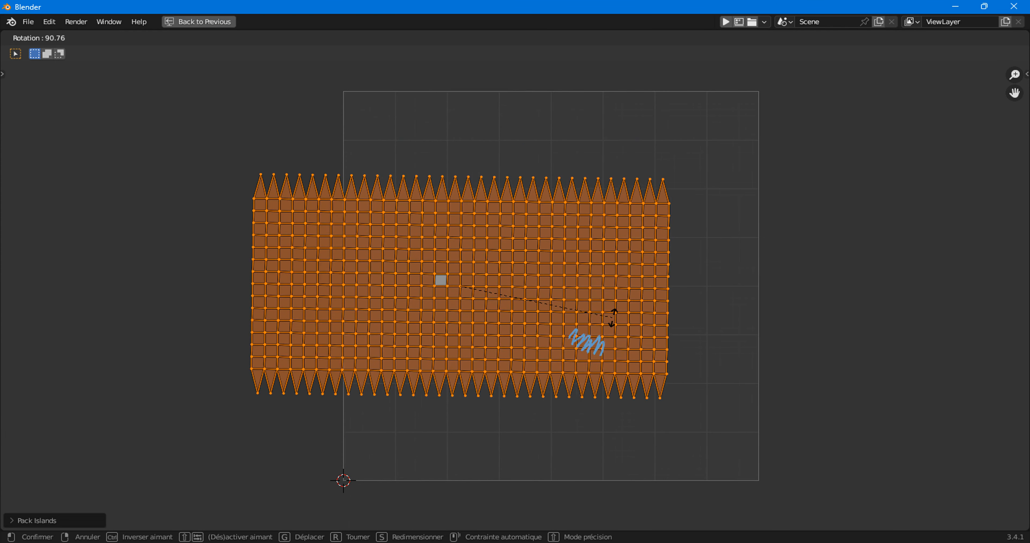
{"action": "left_click", "coordinate": [615, 315]}
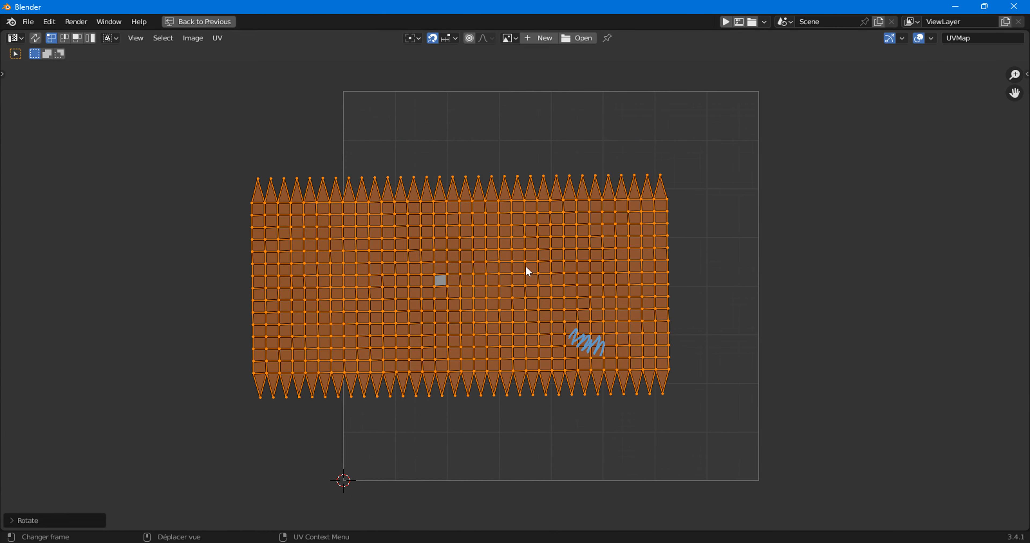
{"action": "key", "text": "g"}
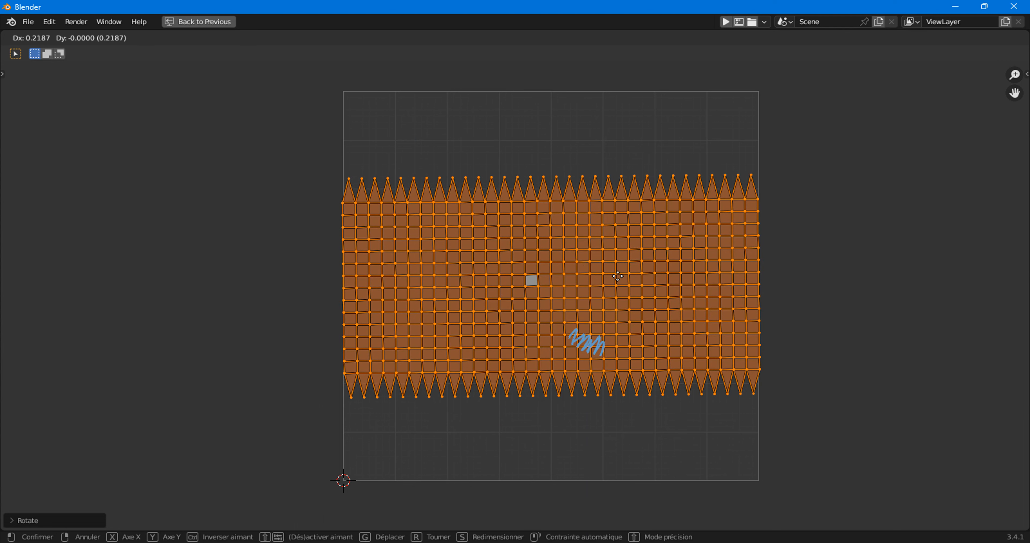
{"action": "left_click", "coordinate": [617, 276]}
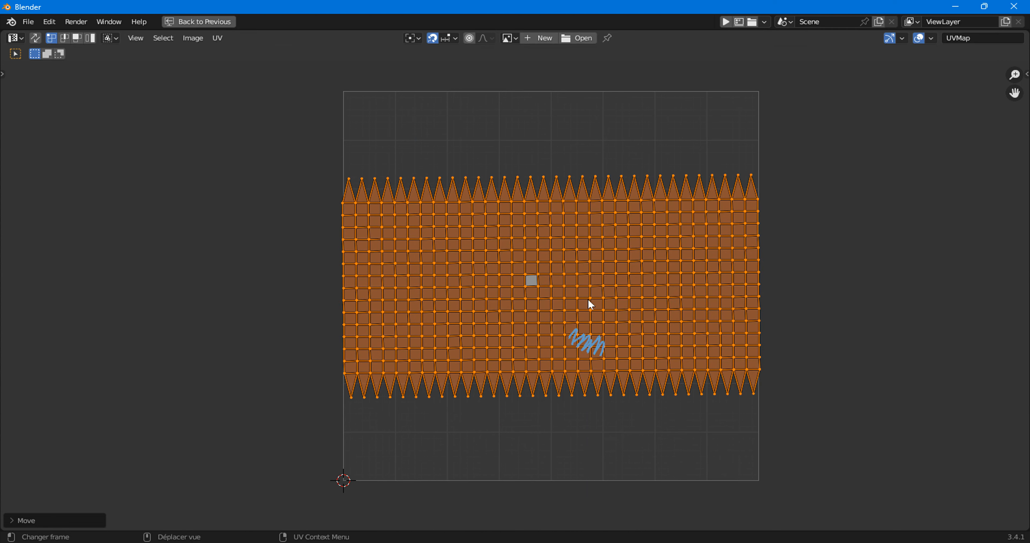
- Scale the UV layout along the Y axis until it fills the height of the UV tile
{"action": "key", "text": "s"}
{"action": "key", "text": "y"}
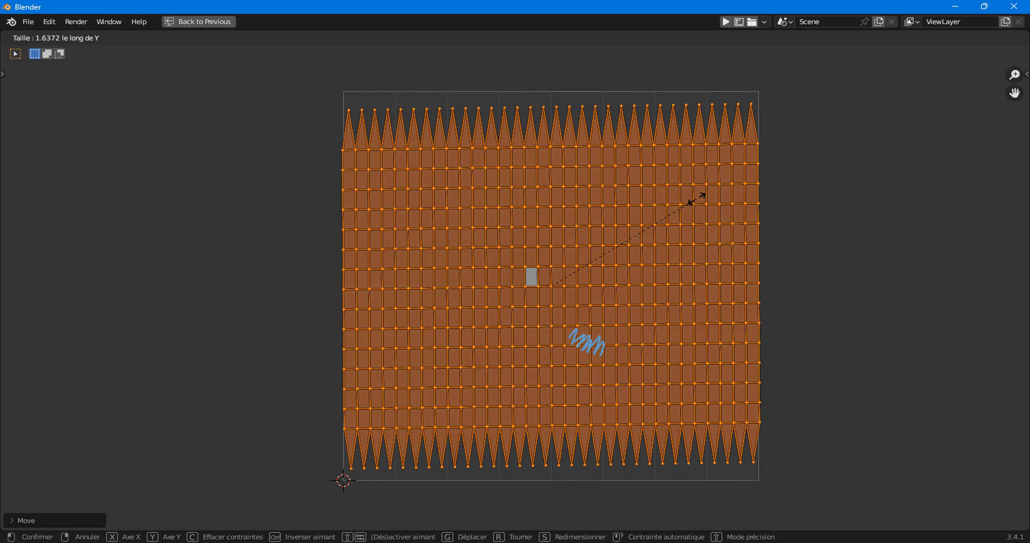
{"action": "left_click", "coordinate": [707, 189]}
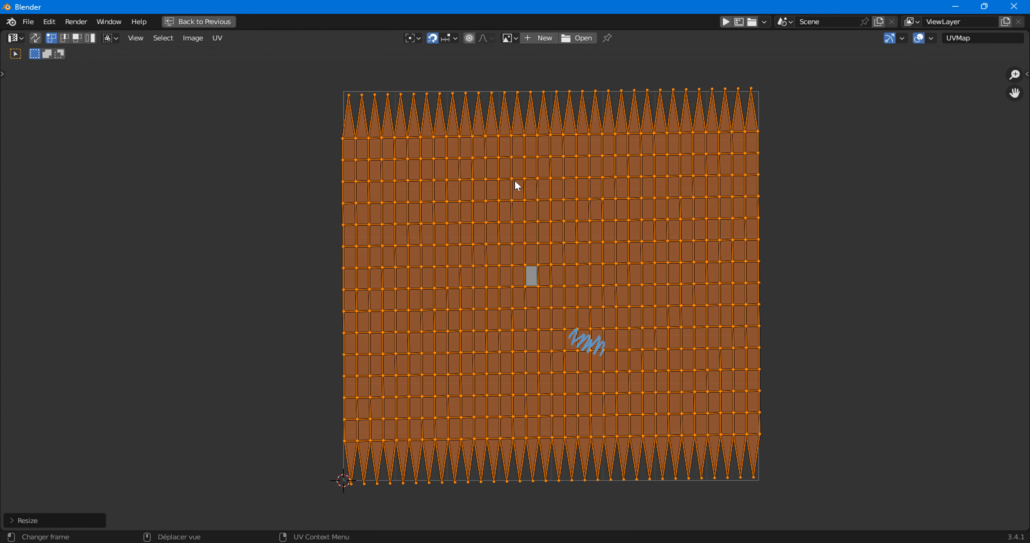
- Restore the split UV Editing layout, showing the full UV grid beside the 3D view of the sphere
{"action": "key", "text": "ctrl+space"}
{"action": "scroll", "coordinate": [221, 156], "scroll_direction": "down", "scroll_amount": 3}
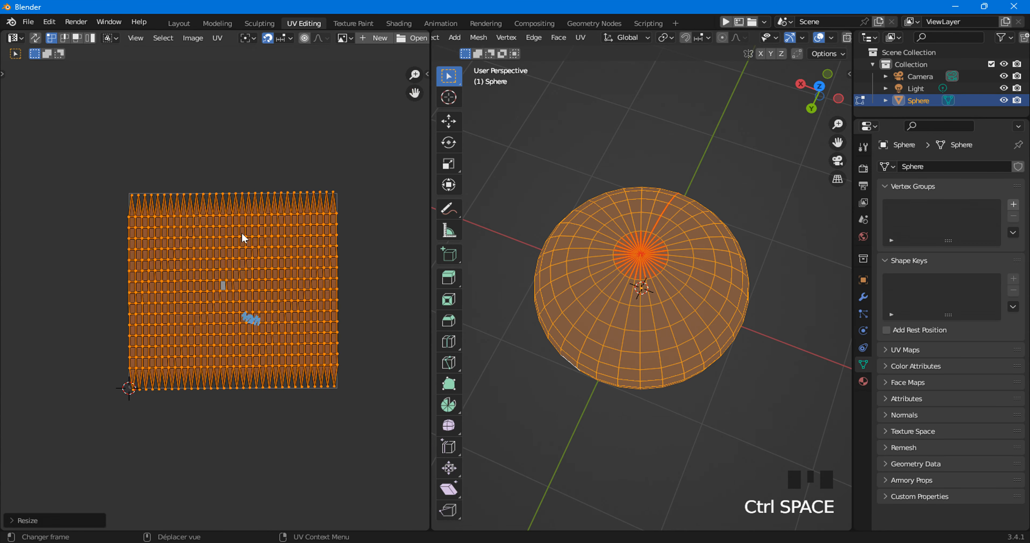
{"action": "scroll", "coordinate": [242, 234], "scroll_direction": "up", "scroll_amount": 1}
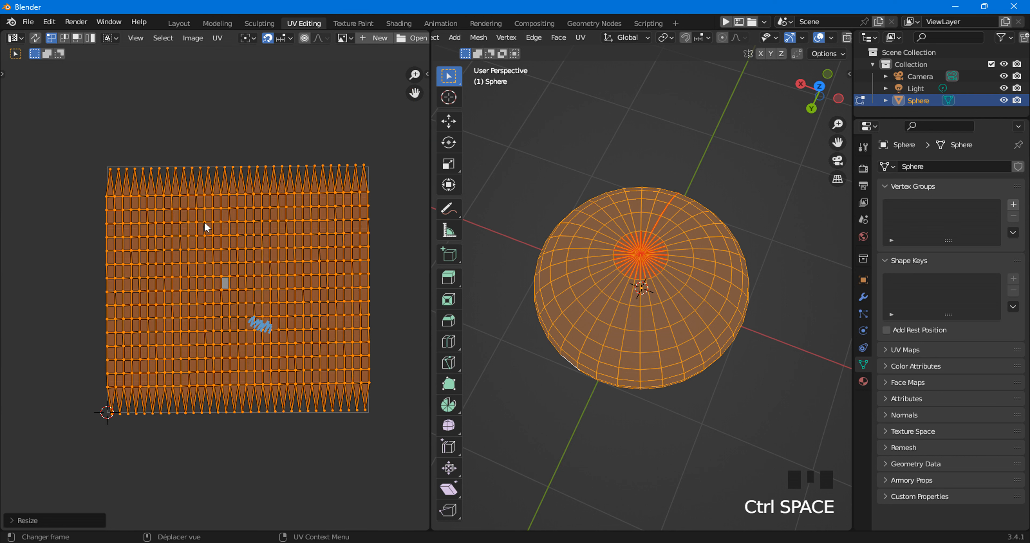